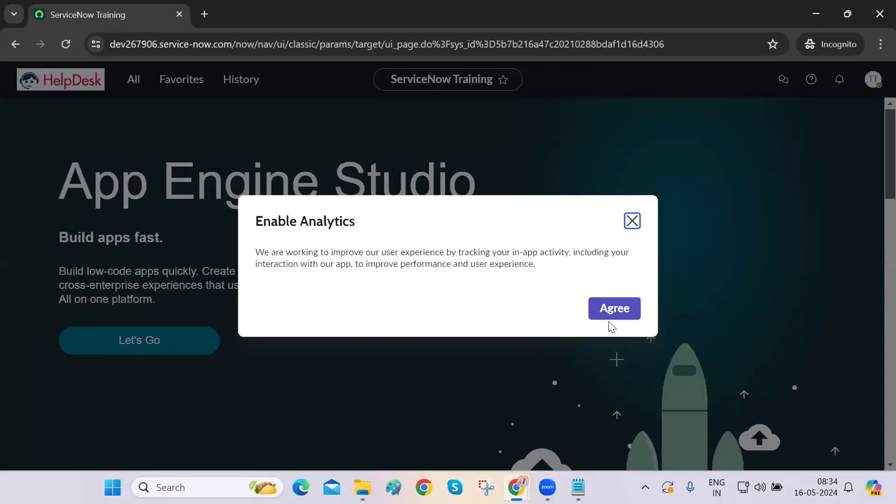
Step: Agree to the analytics tracking notice and close the 'Work your way' welcome tour
{"action": "left_click", "coordinate": [614, 311]}
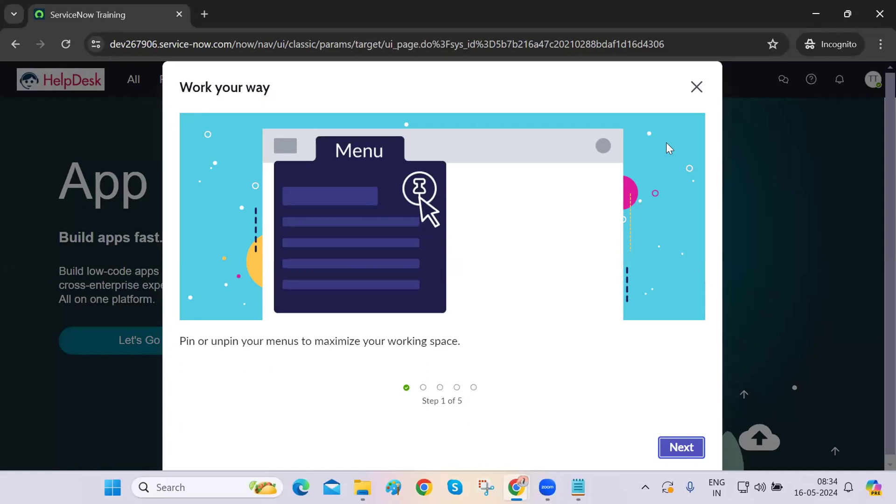
{"action": "left_click", "coordinate": [696, 87]}
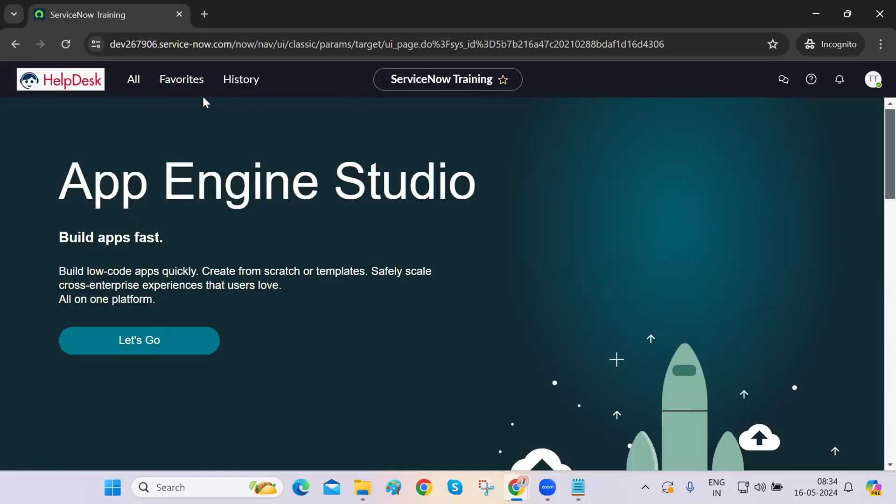
Step: Open All > Self-Service > Incidents, see it has no records, and return to the home page
{"action": "left_click", "coordinate": [133, 92]}
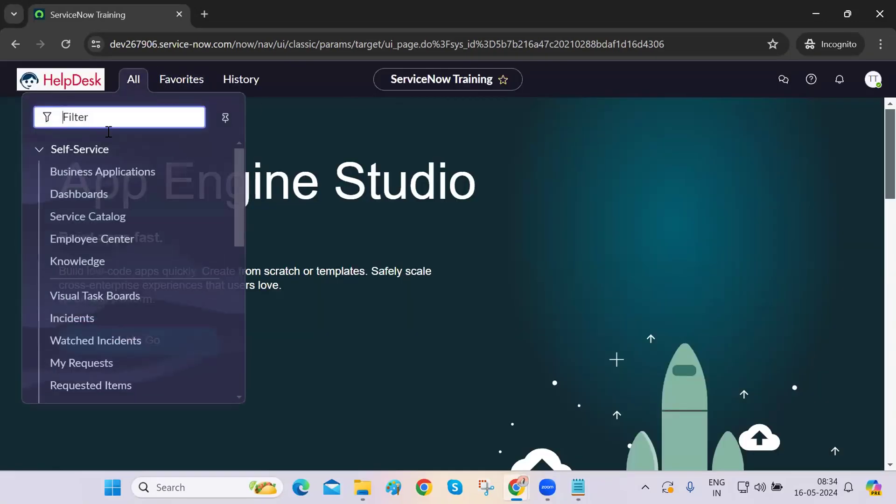
{"action": "left_click", "coordinate": [39, 148]}
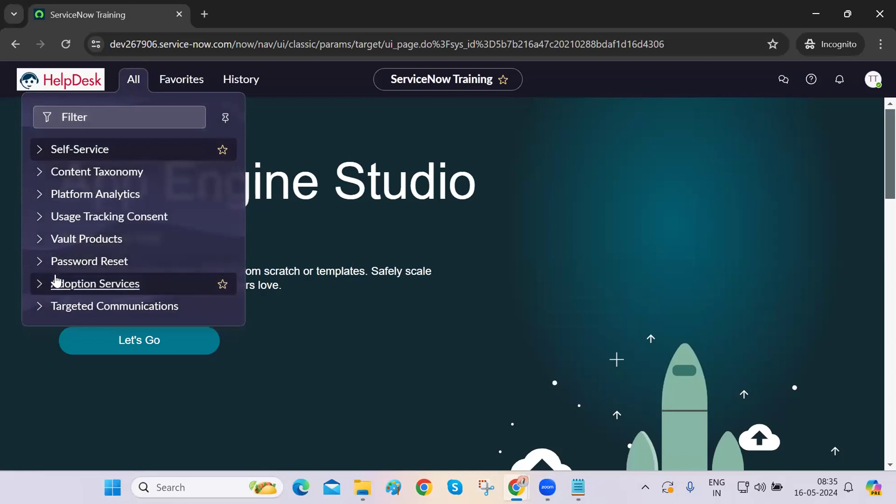
{"action": "left_click", "coordinate": [37, 150]}
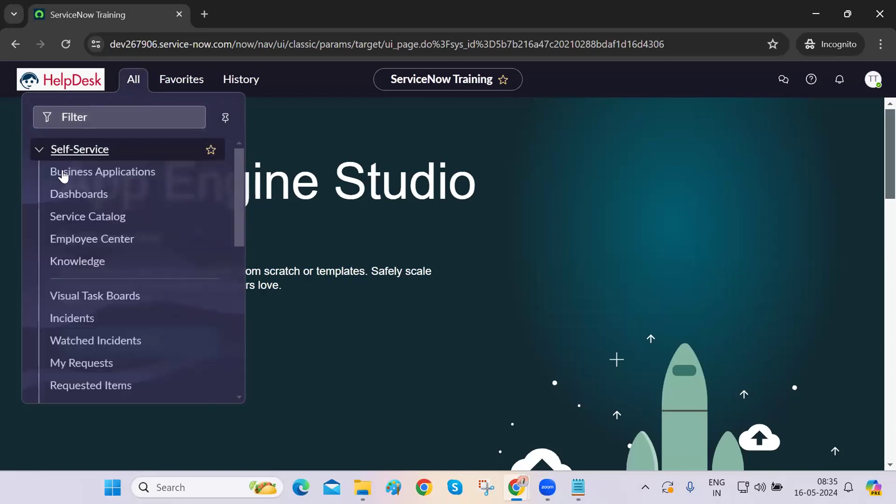
{"action": "scroll", "coordinate": [125, 300], "scroll_direction": "down", "scroll_amount": 7}
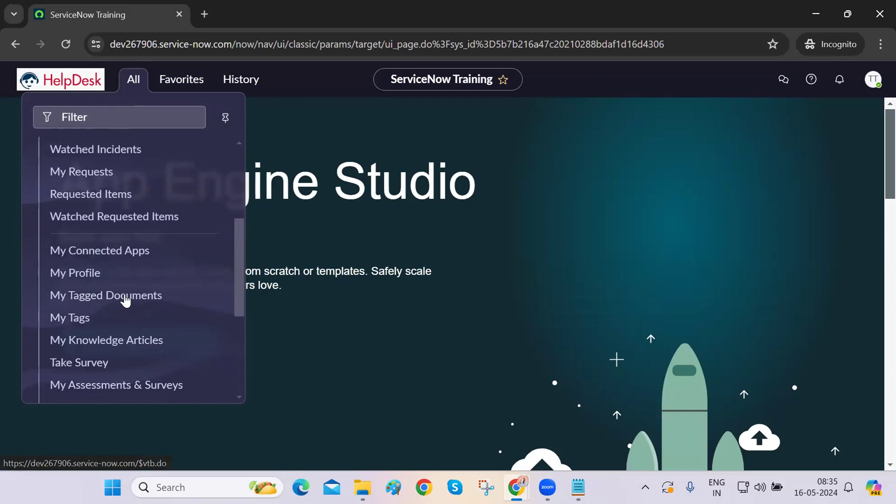
{"action": "scroll", "coordinate": [125, 300], "scroll_direction": "up", "scroll_amount": 4}
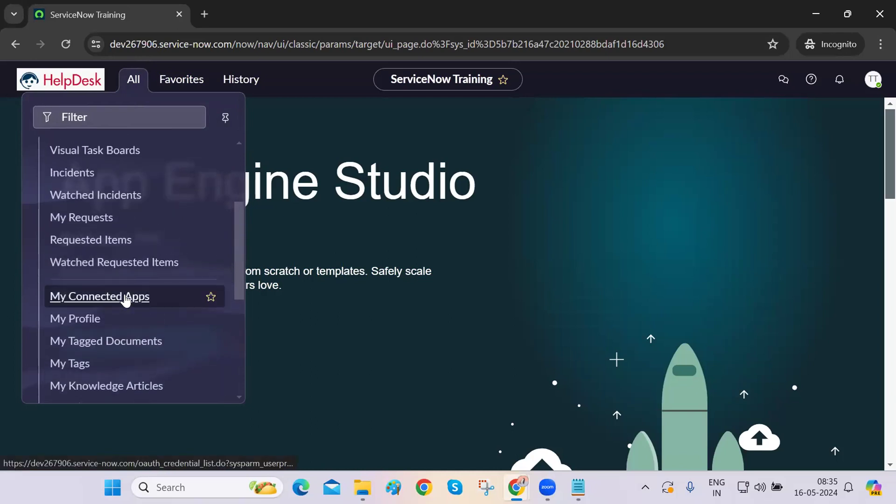
{"action": "scroll", "coordinate": [125, 300], "scroll_direction": "up", "scroll_amount": 1}
{"action": "left_click", "coordinate": [79, 224]}
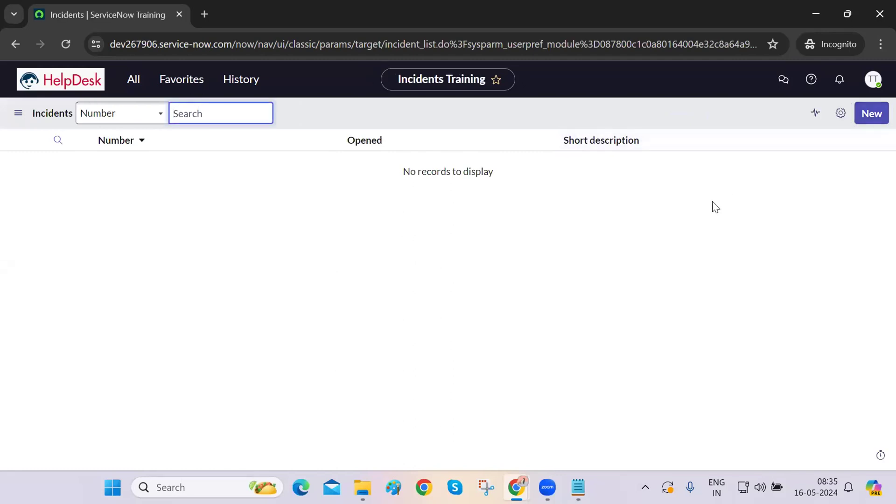
{"action": "left_click", "coordinate": [74, 78]}
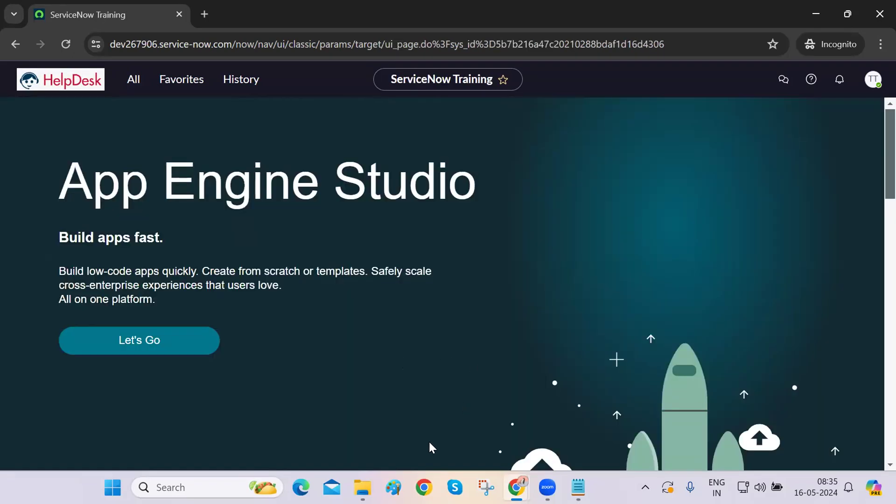
Step: Switch to the window with user records and open the ITILManager user's record tab
{"action": "mouse_move", "coordinate": [516, 488]}
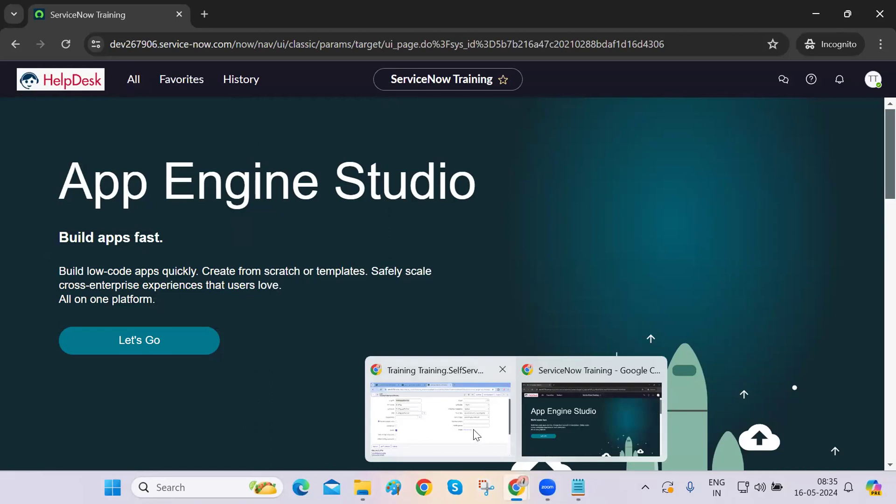
{"action": "left_click", "coordinate": [477, 433]}
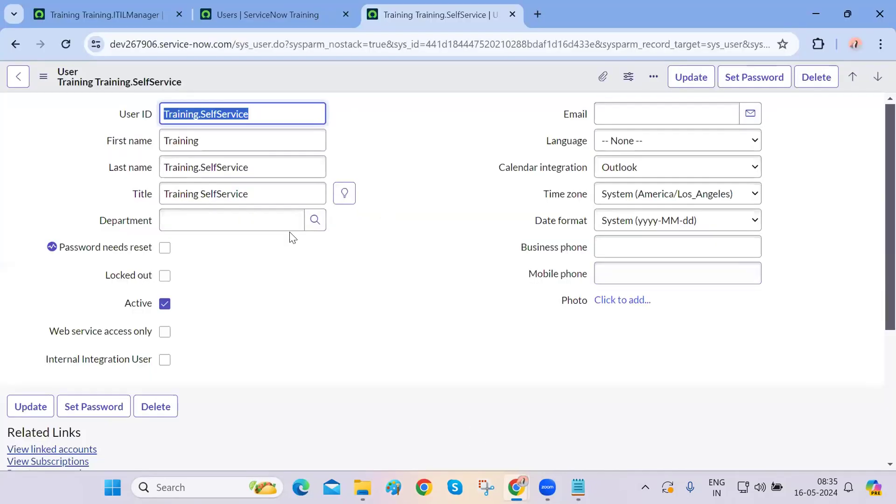
{"action": "left_click", "coordinate": [206, 24]}
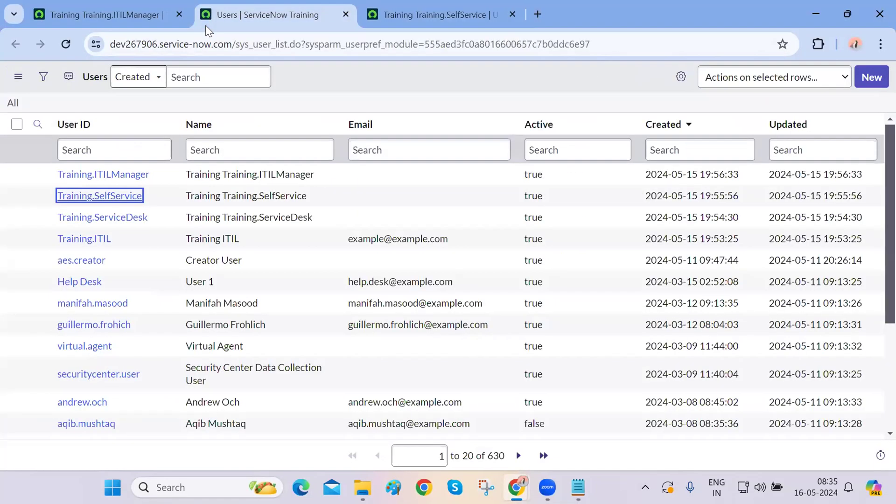
{"action": "left_click", "coordinate": [133, 15]}
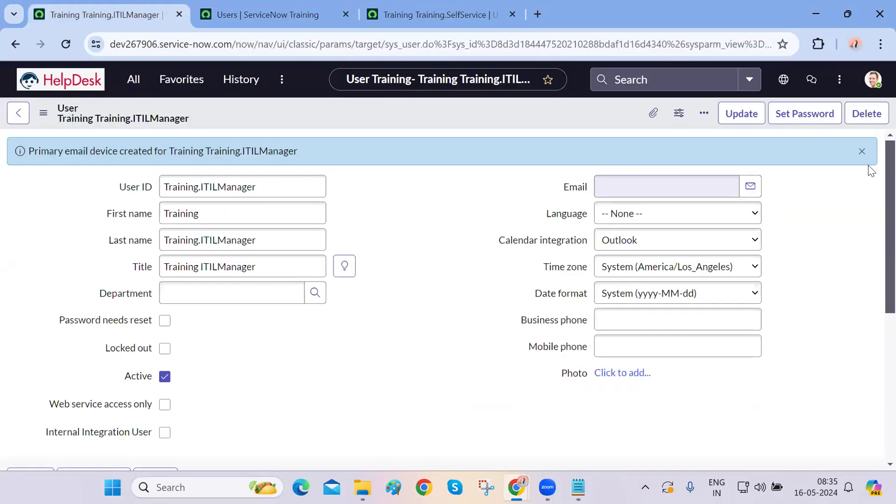
Step: Dismiss the primary email device notice and reload the user record, which shows no roles
{"action": "left_click", "coordinate": [862, 152]}
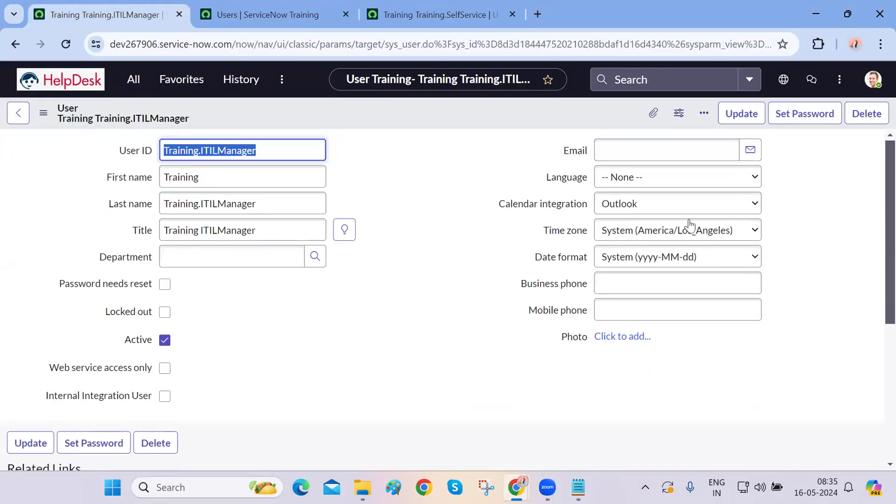
{"action": "left_click", "coordinate": [603, 412]}
{"action": "scroll", "coordinate": [605, 412], "scroll_direction": "down", "scroll_amount": 3}
{"action": "scroll", "coordinate": [603, 408], "scroll_direction": "up", "scroll_amount": 3}
{"action": "scroll", "coordinate": [604, 408], "scroll_direction": "down", "scroll_amount": 4}
{"action": "scroll", "coordinate": [603, 408], "scroll_direction": "up", "scroll_amount": 4}
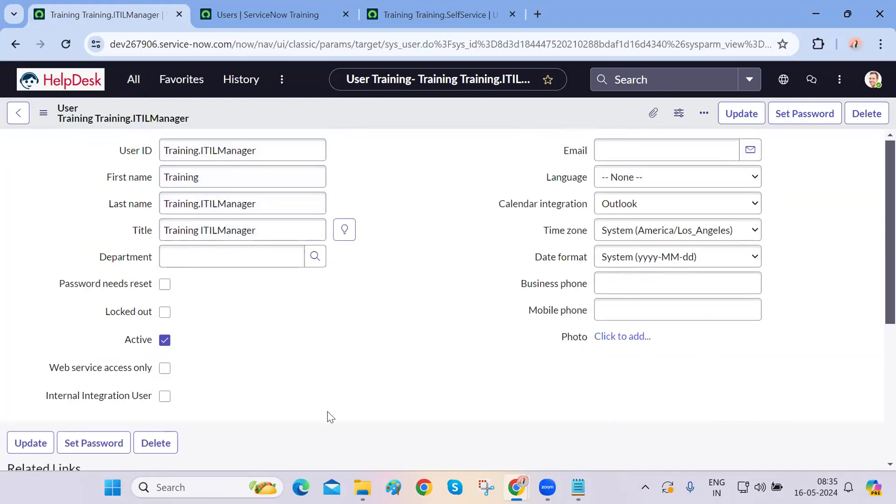
{"action": "scroll", "coordinate": [330, 416], "scroll_direction": "down", "scroll_amount": 5}
{"action": "left_click", "coordinate": [65, 45]}
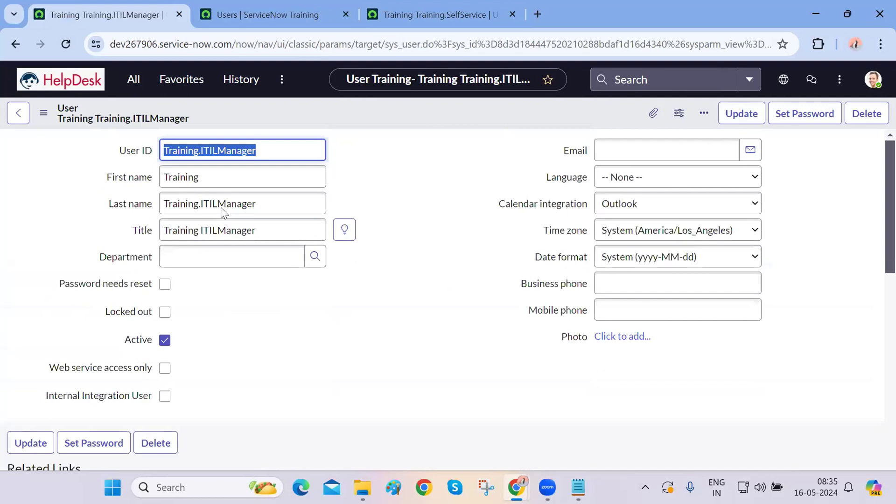
{"action": "scroll", "coordinate": [224, 213], "scroll_direction": "down", "scroll_amount": 3}
{"action": "scroll", "coordinate": [224, 213], "scroll_direction": "up", "scroll_amount": 6}
Step: Impersonate the ITIL manager training user, searching by the pasted user ID from the avatar menu
{"action": "left_click", "coordinate": [873, 82]}
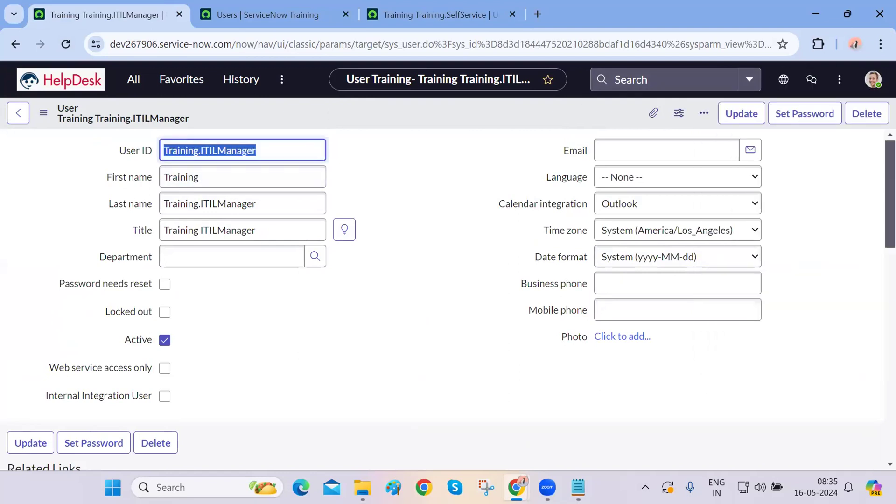
{"action": "left_click", "coordinate": [873, 80]}
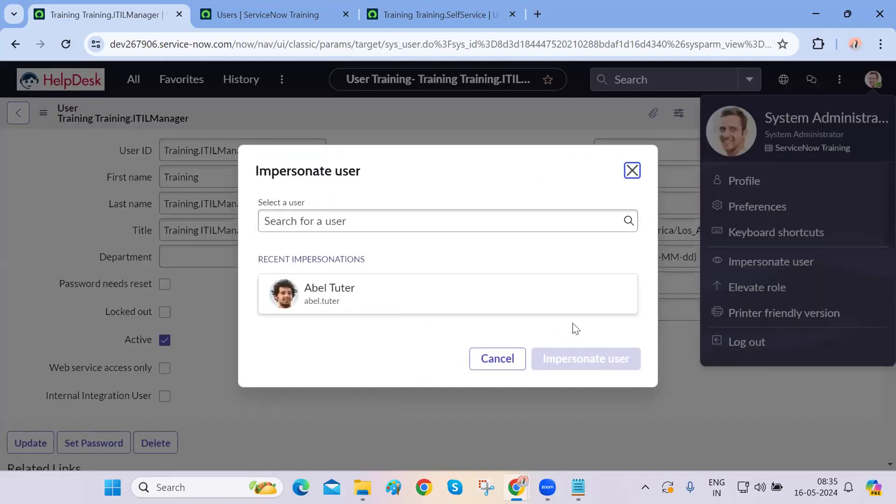
{"action": "left_click", "coordinate": [348, 213]}
{"action": "type", "text": "Training.ITILManager"}
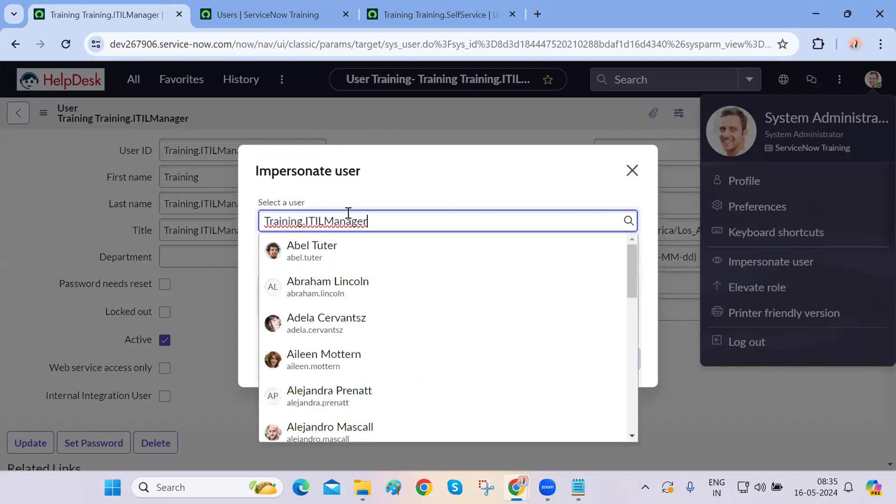
{"action": "left_click", "coordinate": [361, 254]}
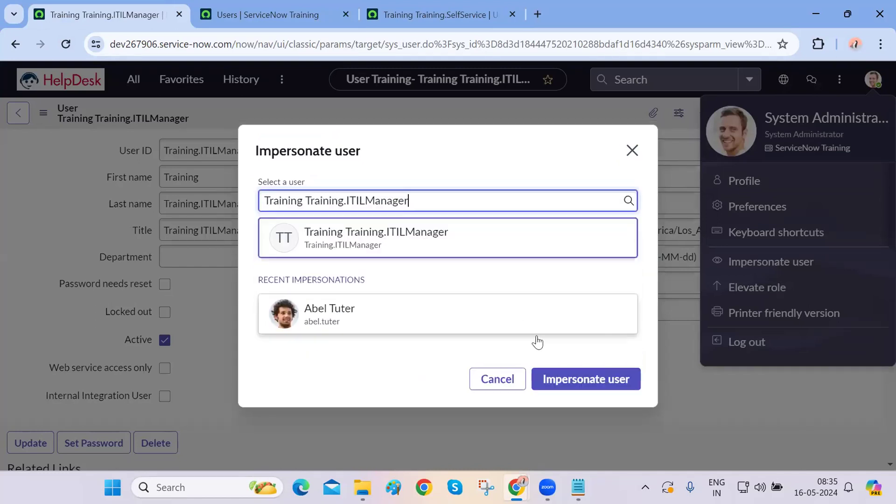
{"action": "left_click", "coordinate": [564, 379]}
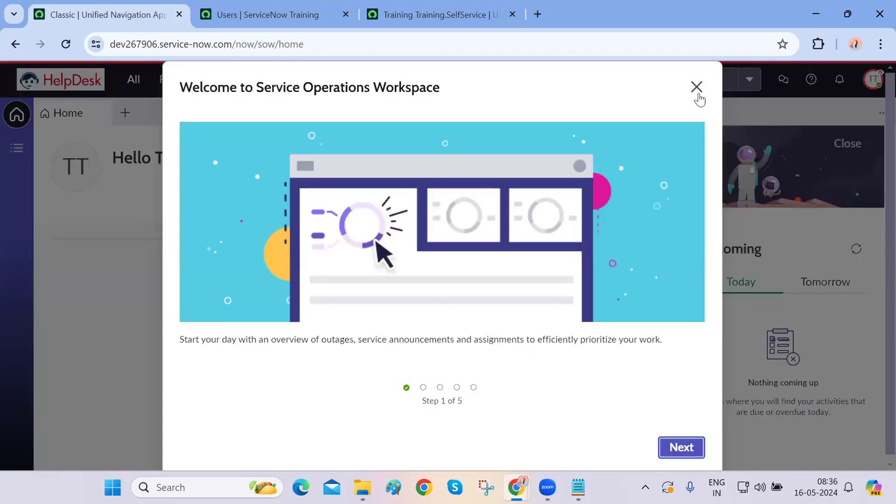
Step: Step through the Service Operations Workspace welcome tour to its end and close it
{"action": "left_click", "coordinate": [673, 457]}
{"action": "left_click", "coordinate": [673, 458]}
{"action": "left_click", "coordinate": [673, 458]}
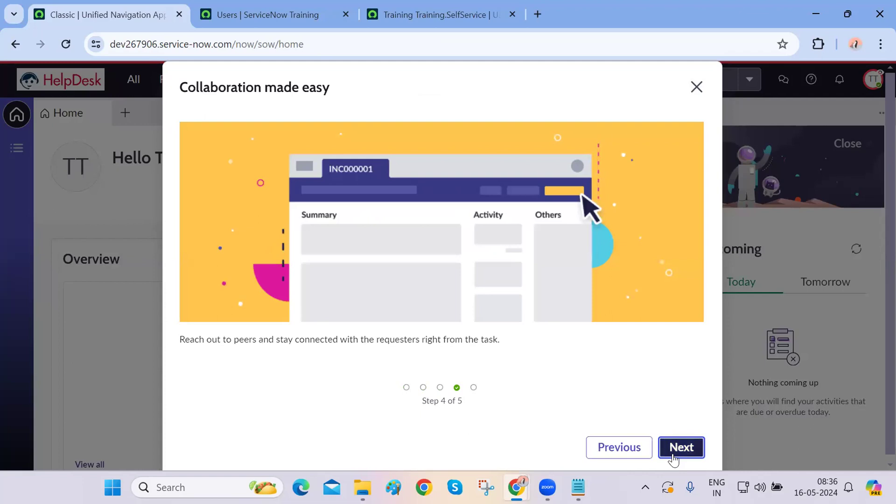
{"action": "left_click", "coordinate": [673, 457]}
{"action": "left_click", "coordinate": [697, 87]}
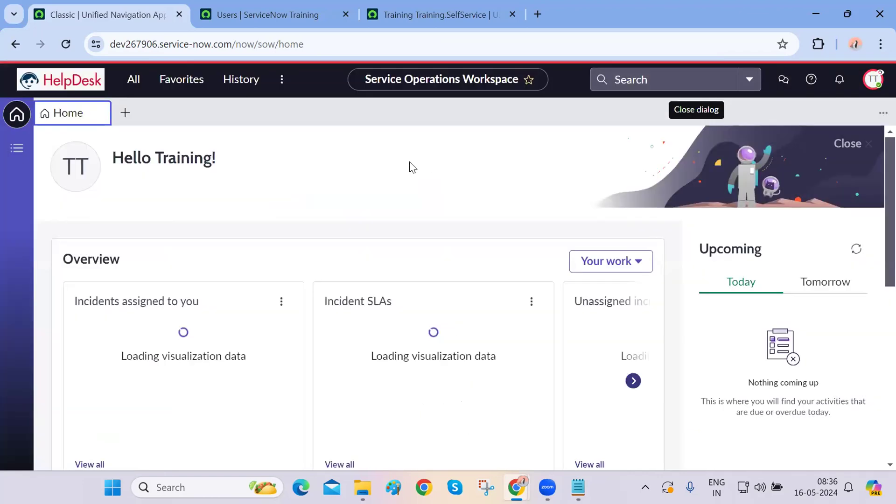
Step: Browse the All navigator's modules such as Incident, Problem, Change and Asset
{"action": "left_click", "coordinate": [133, 80]}
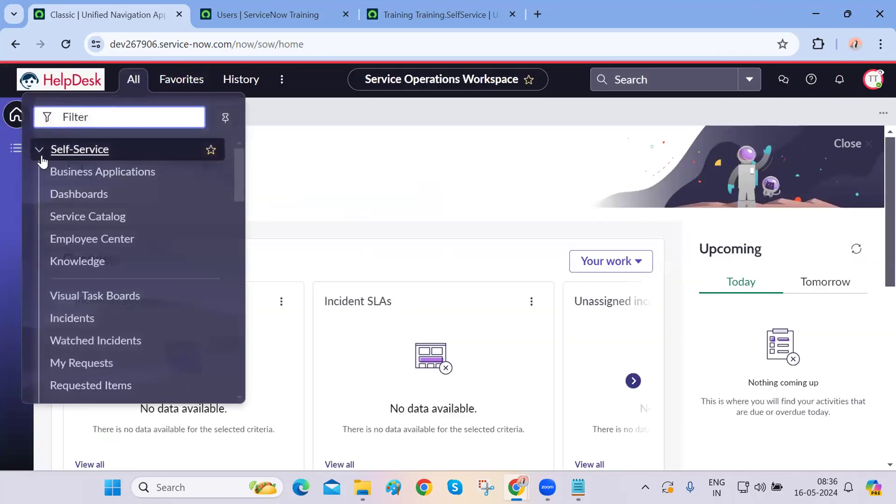
{"action": "left_click", "coordinate": [37, 150]}
{"action": "scroll", "coordinate": [98, 317], "scroll_direction": "down", "scroll_amount": 3}
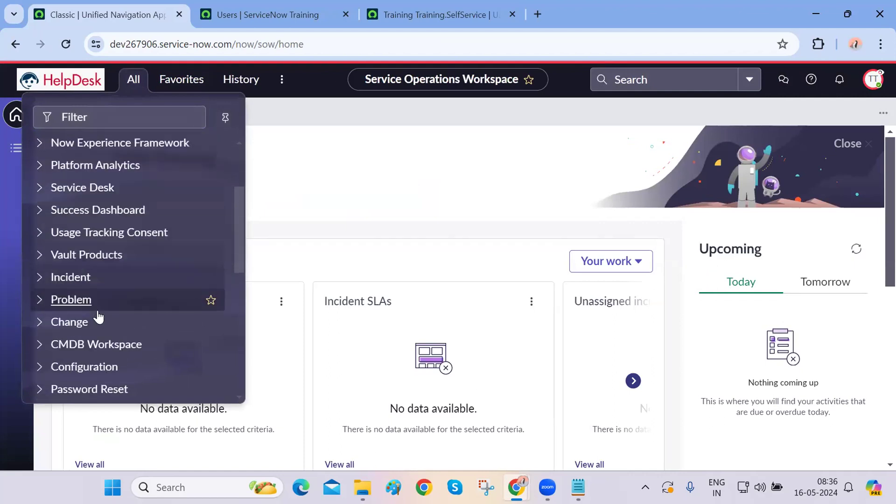
{"action": "scroll", "coordinate": [98, 317], "scroll_direction": "down", "scroll_amount": 4}
{"action": "scroll", "coordinate": [93, 298], "scroll_direction": "up", "scroll_amount": 3}
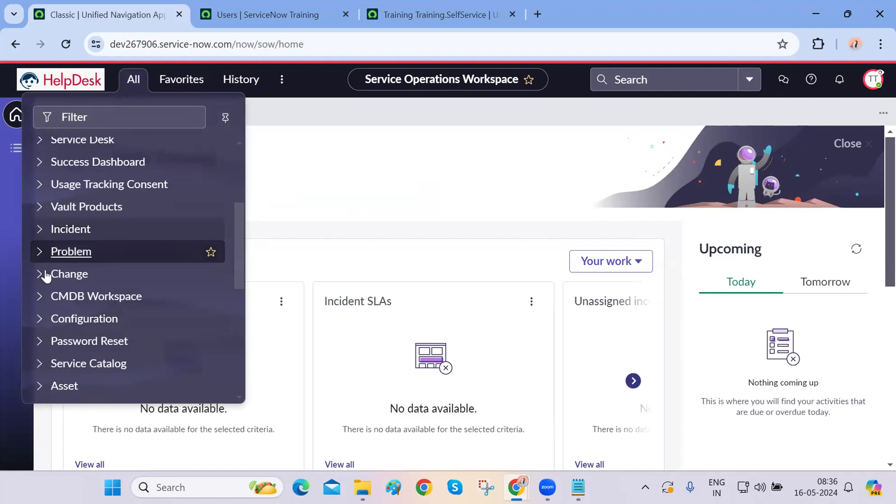
{"action": "scroll", "coordinate": [120, 366], "scroll_direction": "down", "scroll_amount": 4}
{"action": "scroll", "coordinate": [120, 369], "scroll_direction": "down", "scroll_amount": 1}
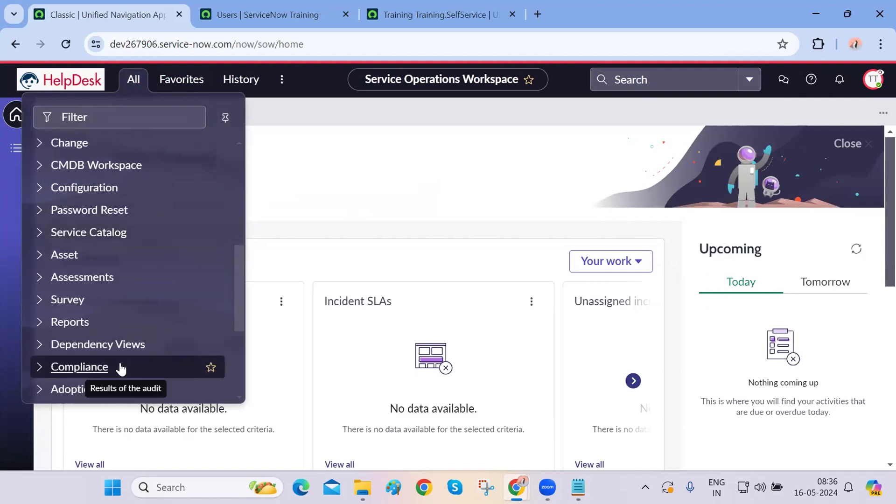
{"action": "scroll", "coordinate": [111, 343], "scroll_direction": "down", "scroll_amount": 6}
{"action": "scroll", "coordinate": [109, 340], "scroll_direction": "up", "scroll_amount": 15}
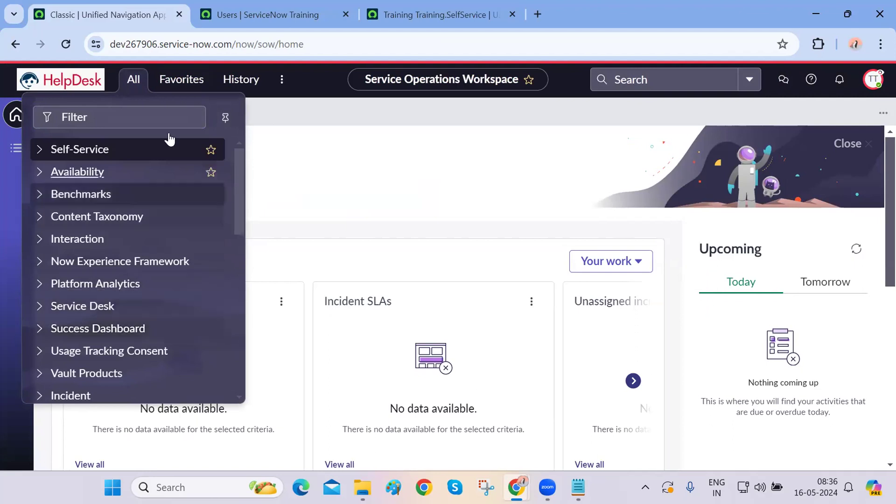
Step: Go to the Training.SelfService user record from the Users list and reload it
{"action": "left_click", "coordinate": [228, 20]}
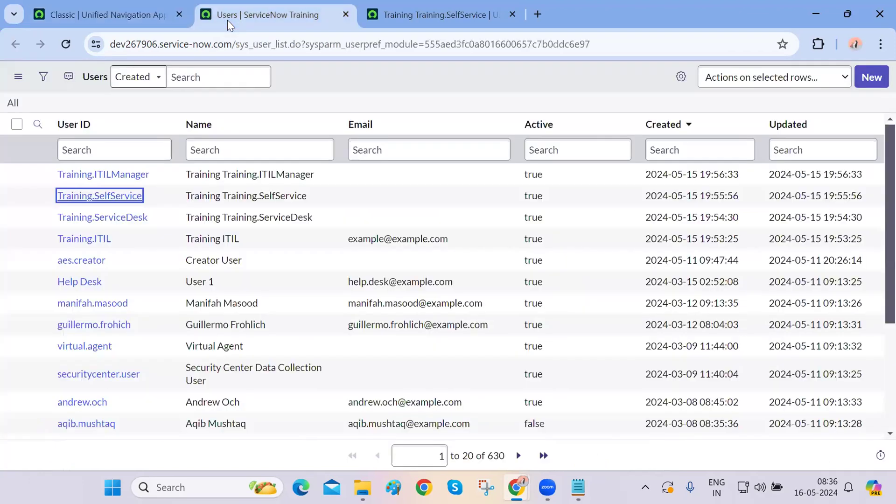
{"action": "scroll", "coordinate": [208, 279], "scroll_direction": "down", "scroll_amount": 3}
{"action": "scroll", "coordinate": [208, 278], "scroll_direction": "up", "scroll_amount": 3}
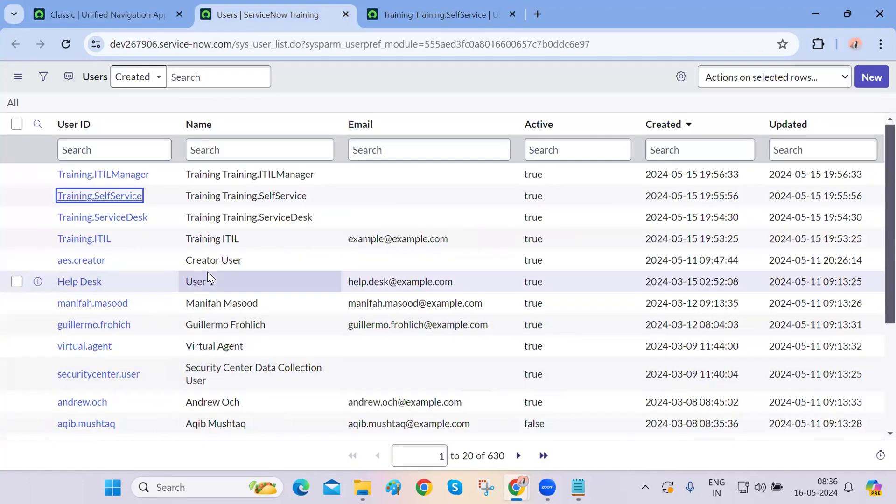
{"action": "left_click", "coordinate": [369, 88]}
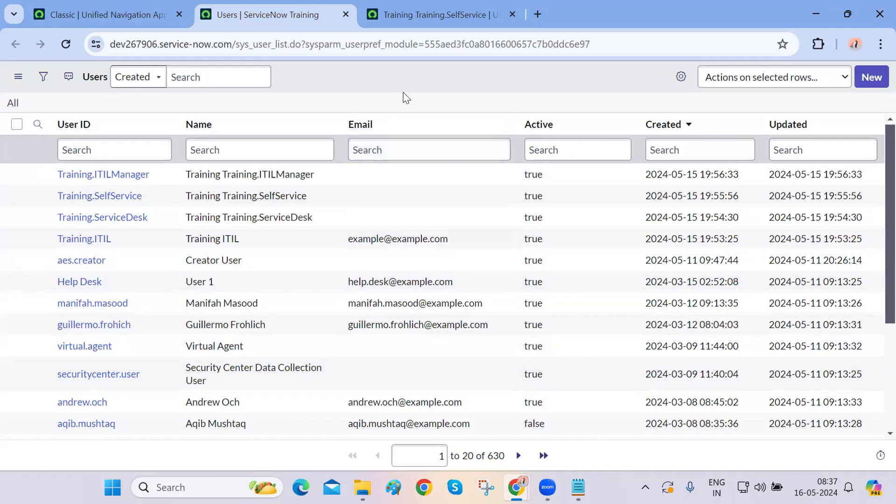
{"action": "key", "text": "ctrl+Tab"}
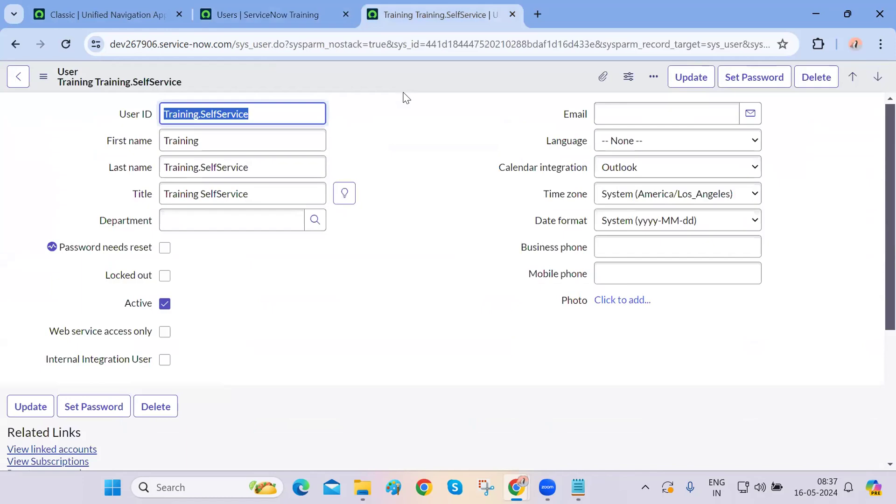
{"action": "left_click", "coordinate": [65, 50]}
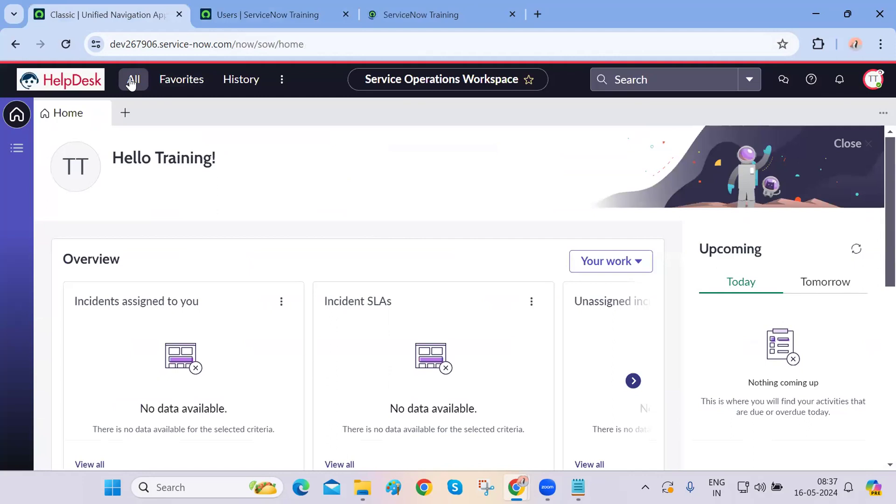
Step: Open the Training.ITILManager user record and review its Roles and Groups tabs
{"action": "left_click", "coordinate": [130, 81]}
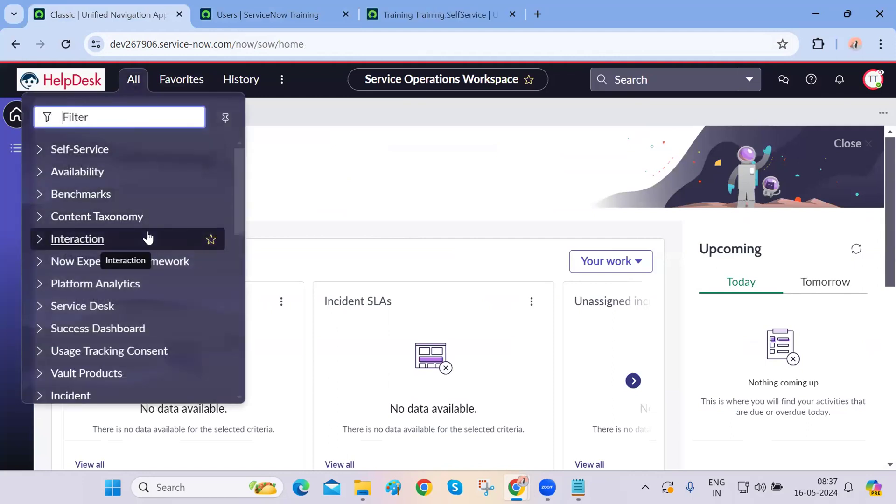
{"action": "left_click", "coordinate": [269, 19]}
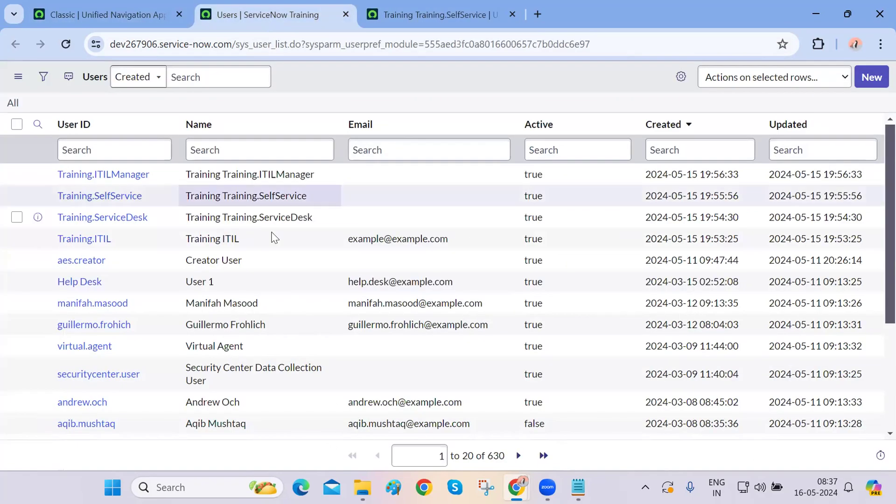
{"action": "left_click", "coordinate": [97, 174]}
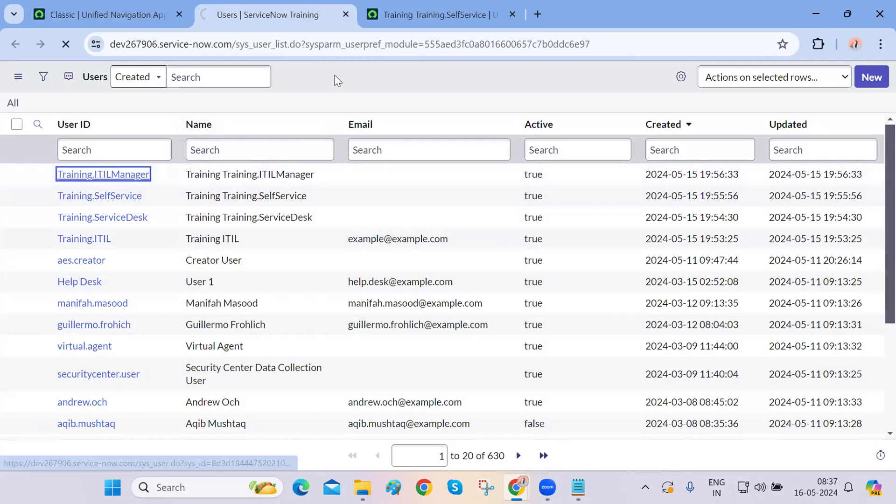
{"action": "scroll", "coordinate": [315, 344], "scroll_direction": "down", "scroll_amount": 6}
{"action": "scroll", "coordinate": [202, 307], "scroll_direction": "up", "scroll_amount": 3}
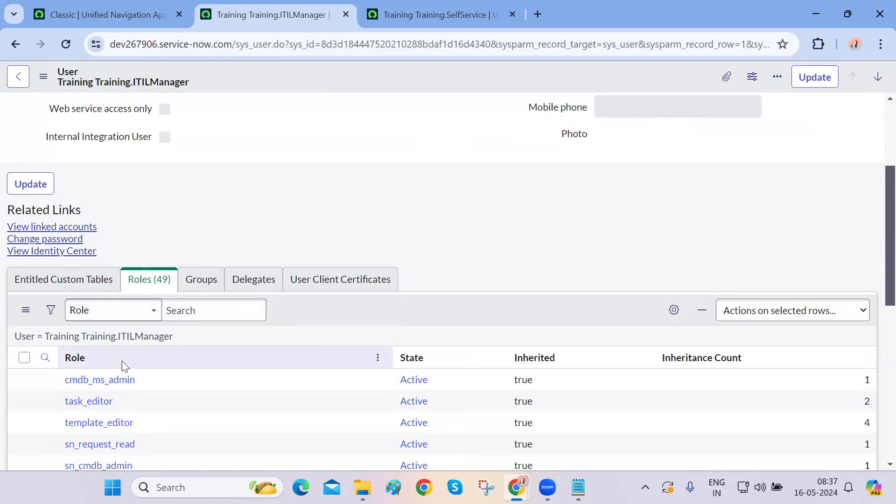
{"action": "scroll", "coordinate": [122, 361], "scroll_direction": "up", "scroll_amount": 3}
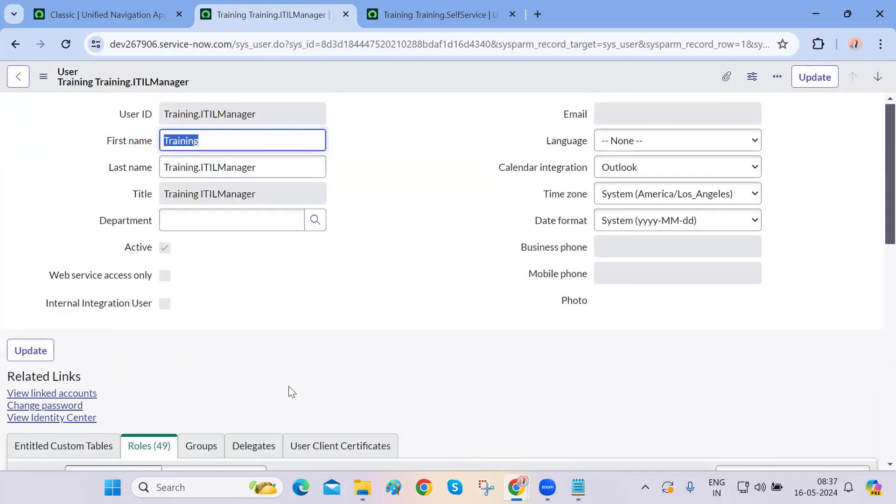
{"action": "scroll", "coordinate": [290, 391], "scroll_direction": "down", "scroll_amount": 10}
{"action": "scroll", "coordinate": [290, 391], "scroll_direction": "up", "scroll_amount": 9}
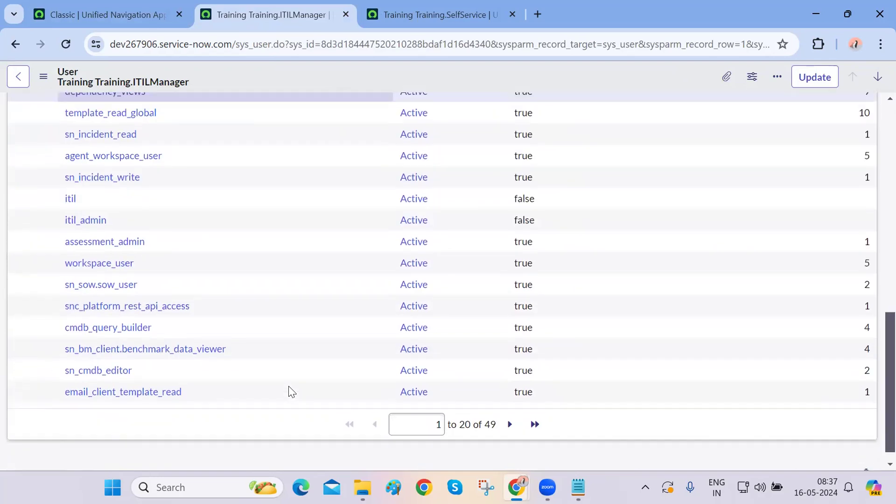
{"action": "scroll", "coordinate": [289, 391], "scroll_direction": "up", "scroll_amount": 2}
{"action": "scroll", "coordinate": [289, 390], "scroll_direction": "down", "scroll_amount": 3}
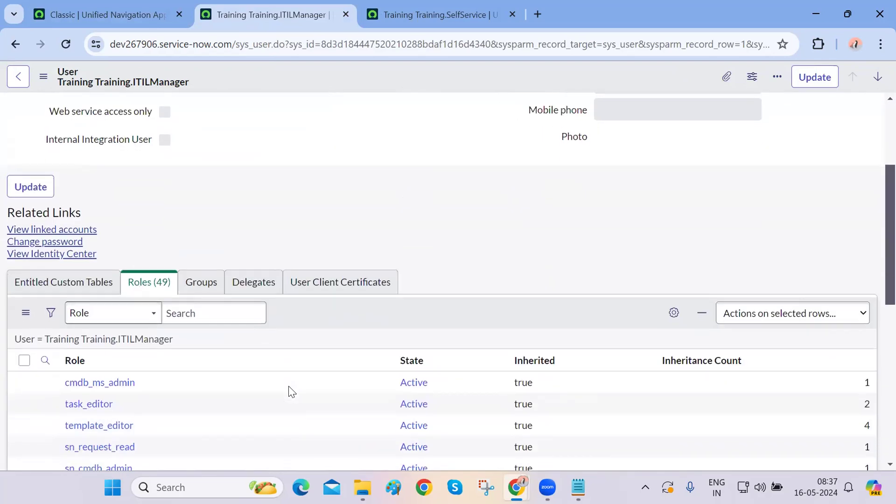
{"action": "left_click", "coordinate": [204, 283]}
{"action": "left_click", "coordinate": [147, 283]}
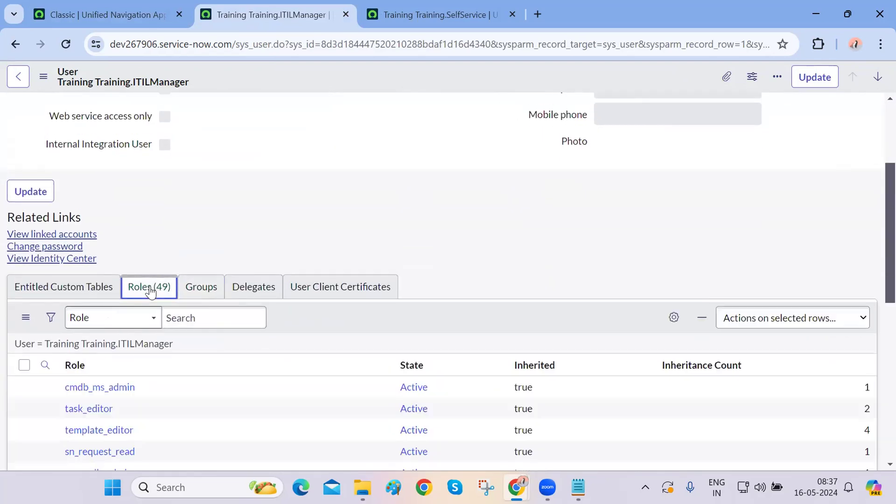
Step: Open the workspace List view, showing an empty 'Interactions – Assigned to you' list
{"action": "key", "text": "ctrl+shift+Tab"}
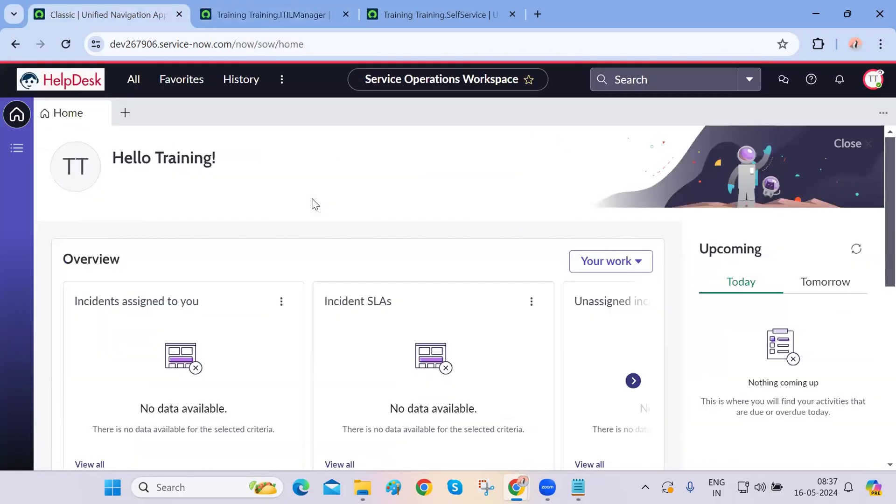
{"action": "left_click", "coordinate": [132, 81]}
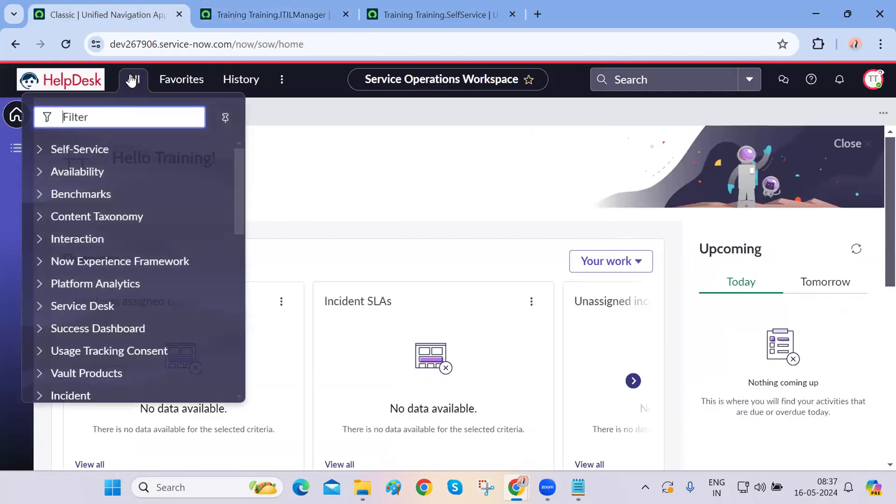
{"action": "left_click", "coordinate": [133, 80]}
{"action": "left_click", "coordinate": [18, 150]}
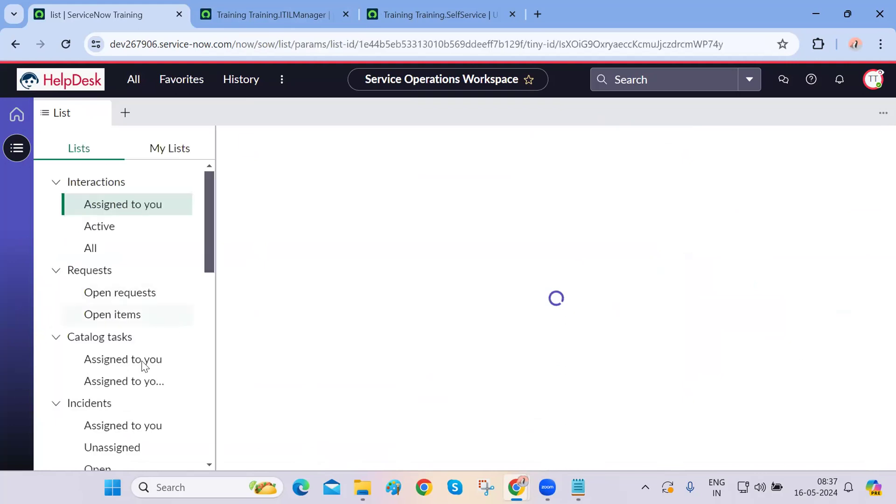
{"action": "scroll", "coordinate": [142, 370], "scroll_direction": "down", "scroll_amount": 6}
{"action": "scroll", "coordinate": [140, 366], "scroll_direction": "down", "scroll_amount": 2}
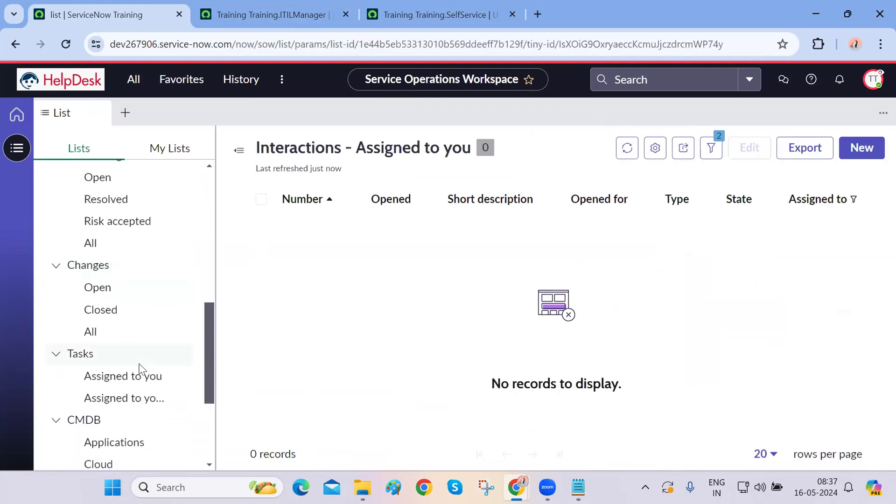
{"action": "scroll", "coordinate": [138, 364], "scroll_direction": "up", "scroll_amount": 8}
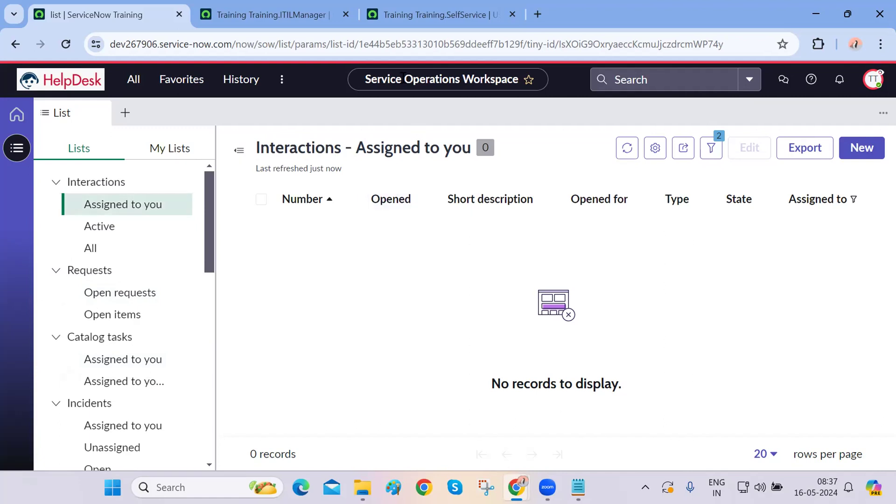
{"action": "left_click_drag", "start_coordinate": [391, 81], "coordinate": [492, 76]}
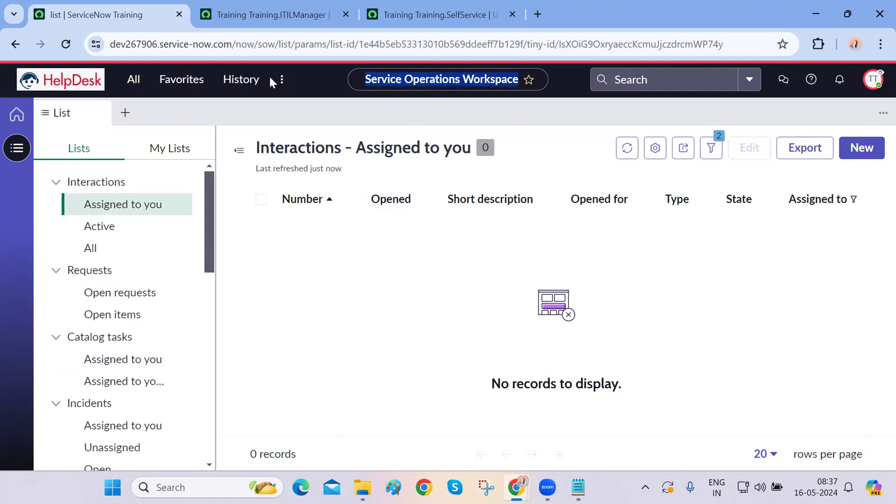
Step: Copy the instance base URL from the address bar and load it in a new browser tab
{"action": "left_click", "coordinate": [248, 21]}
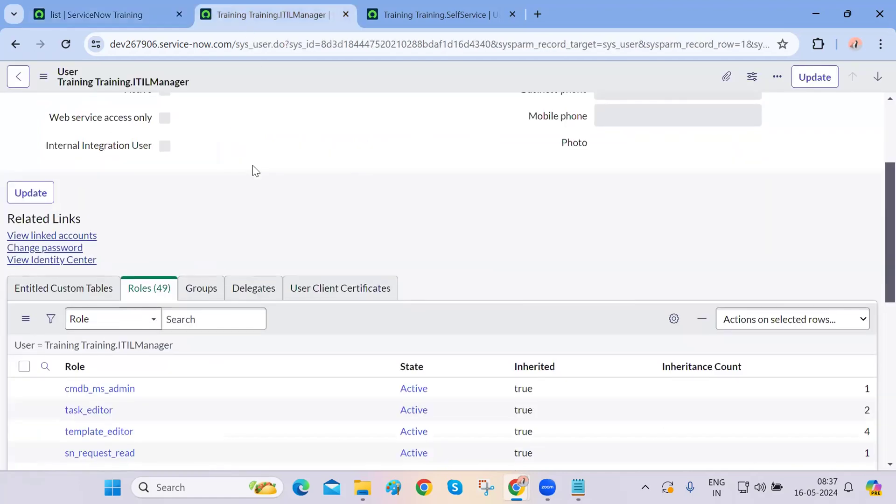
{"action": "scroll", "coordinate": [255, 171], "scroll_direction": "up", "scroll_amount": 3}
{"action": "key", "text": "ctrl+t"}
{"action": "type", "text": "de"}
{"action": "key", "text": "BackSpace"}
{"action": "key", "text": "BackSpace"}
{"action": "key", "text": "BackSpace"}
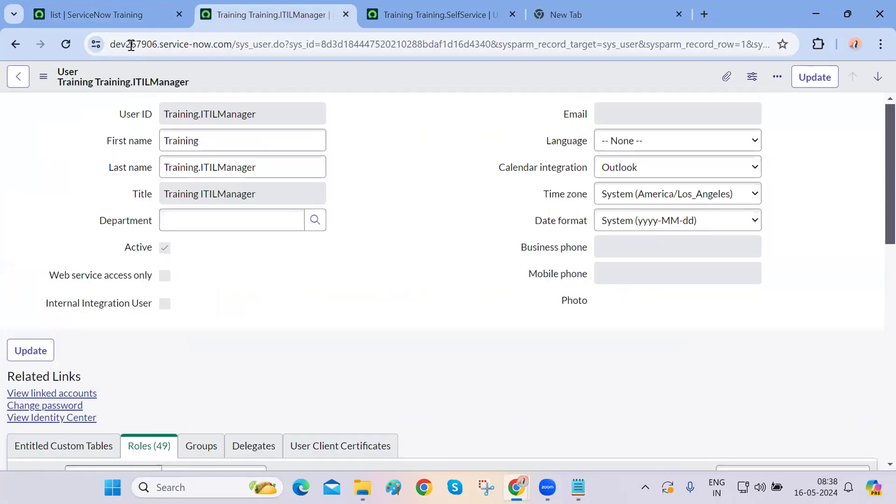
{"action": "left_click", "coordinate": [231, 45]}
{"action": "key", "text": "shift+Home"}
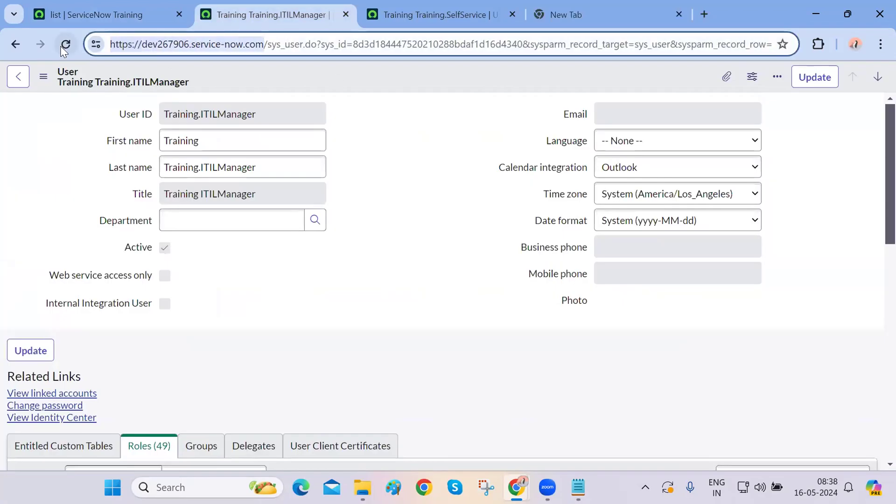
{"action": "key", "text": "ctrl+c"}
{"action": "key", "text": "ctrl+t"}
{"action": "key", "text": "ctrl+v"}
{"action": "key", "text": "Return"}
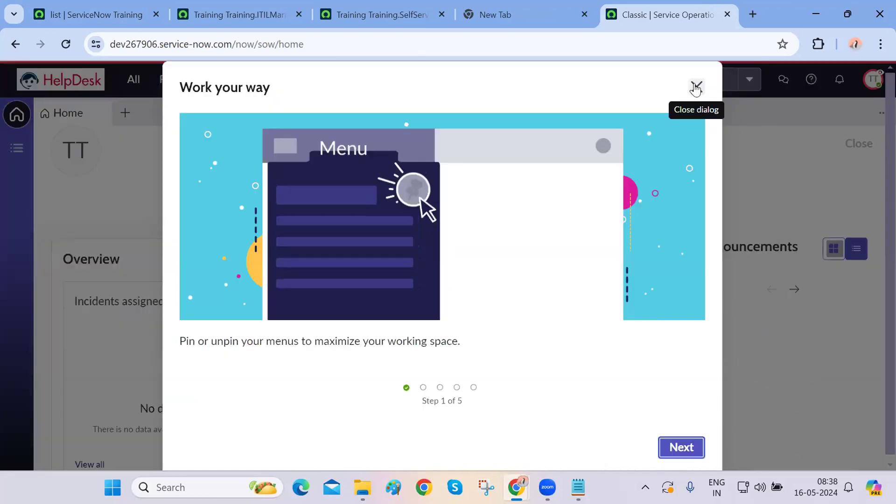
Step: Close the welcome pop-up and open the Incident - All list (69 records) via the 'incide' navigator filter
{"action": "left_click", "coordinate": [696, 86]}
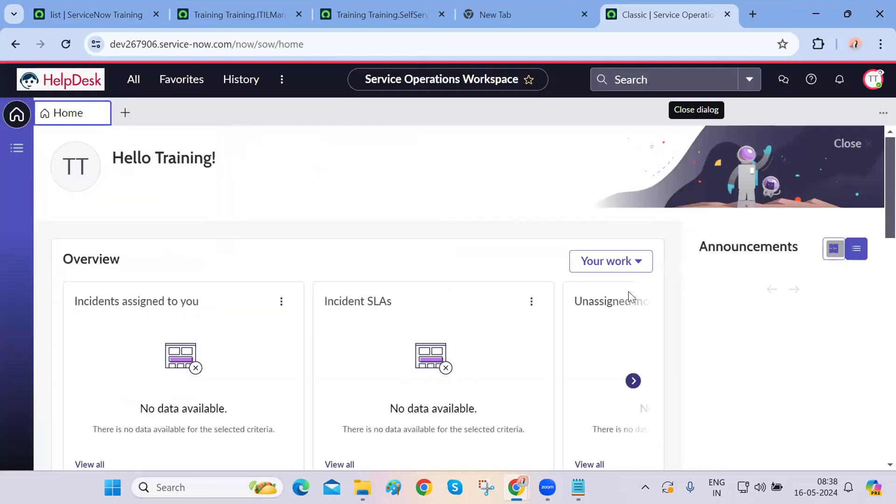
{"action": "mouse_move", "coordinate": [520, 486]}
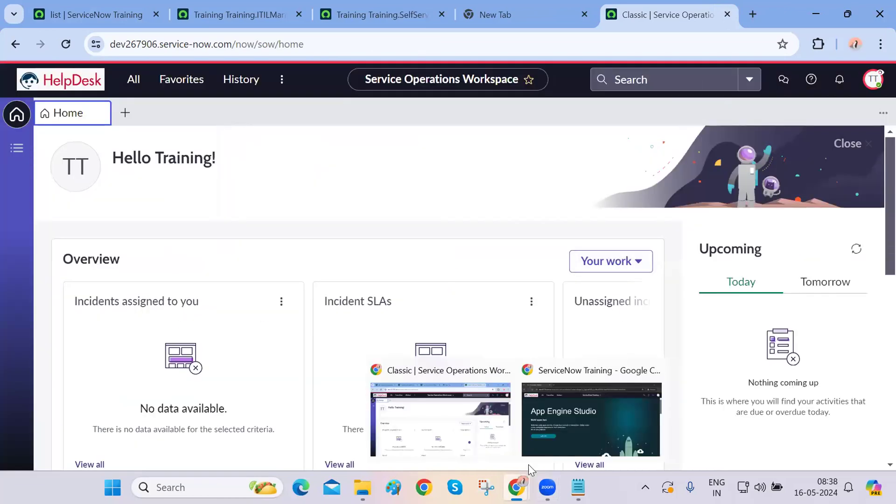
{"action": "left_click", "coordinate": [874, 79]}
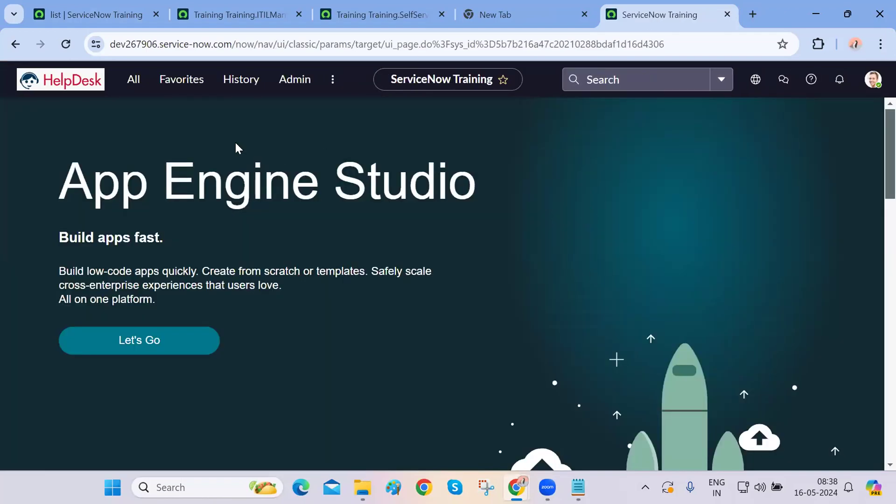
{"action": "left_click", "coordinate": [133, 83]}
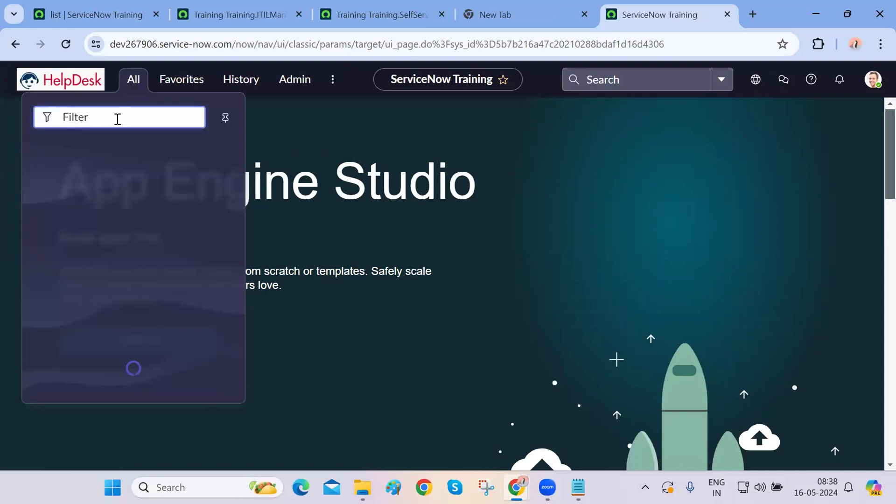
{"action": "type", "text": "incide"}
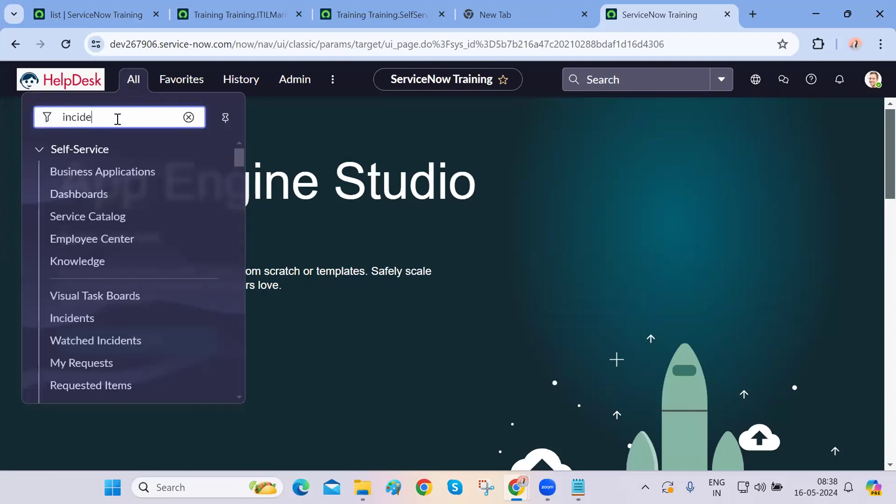
{"action": "left_click", "coordinate": [97, 172]}
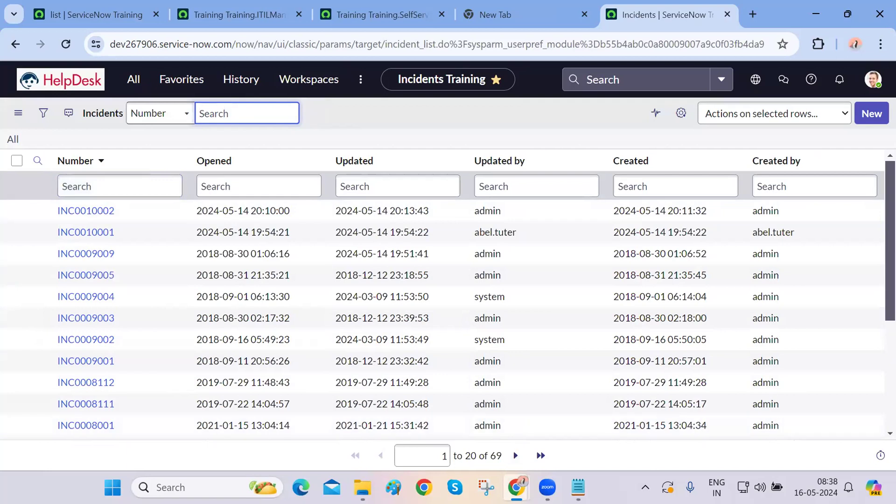
Step: Switch to the self-service user's incognito window and confirm the signed-in account in the avatar menu
{"action": "mouse_move", "coordinate": [516, 488]}
{"action": "left_click", "coordinate": [542, 424]}
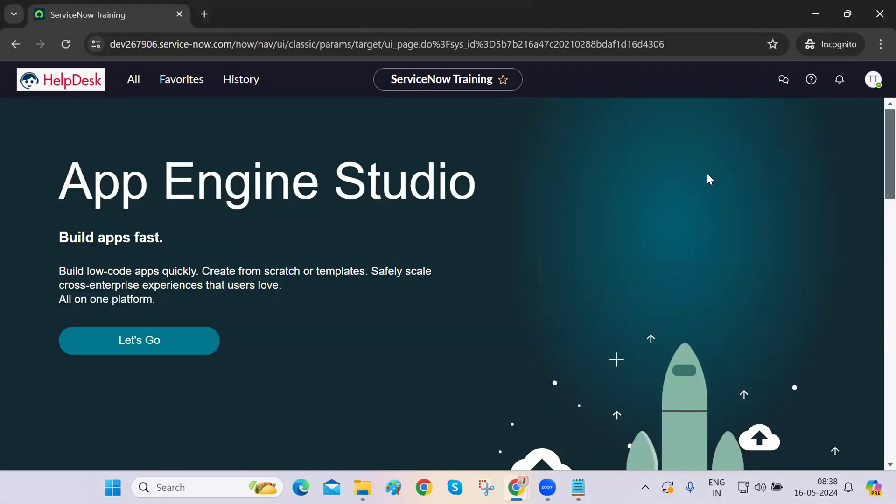
{"action": "left_click", "coordinate": [872, 84]}
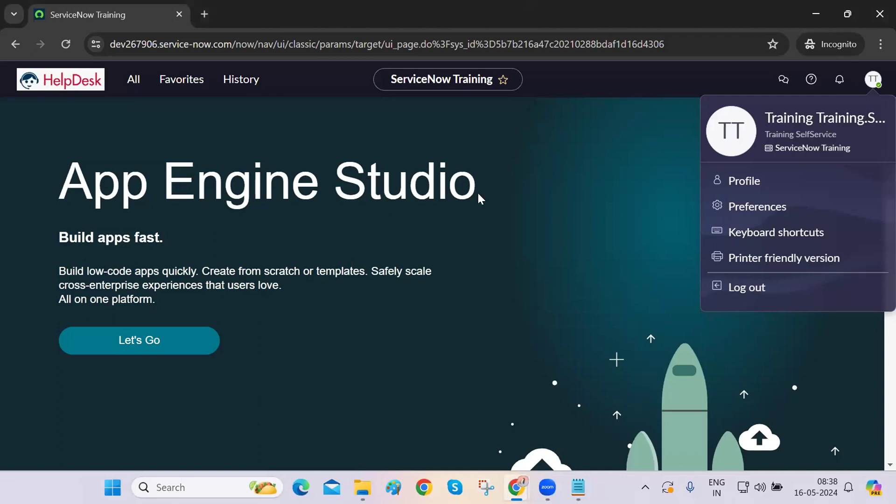
{"action": "left_click", "coordinate": [308, 184]}
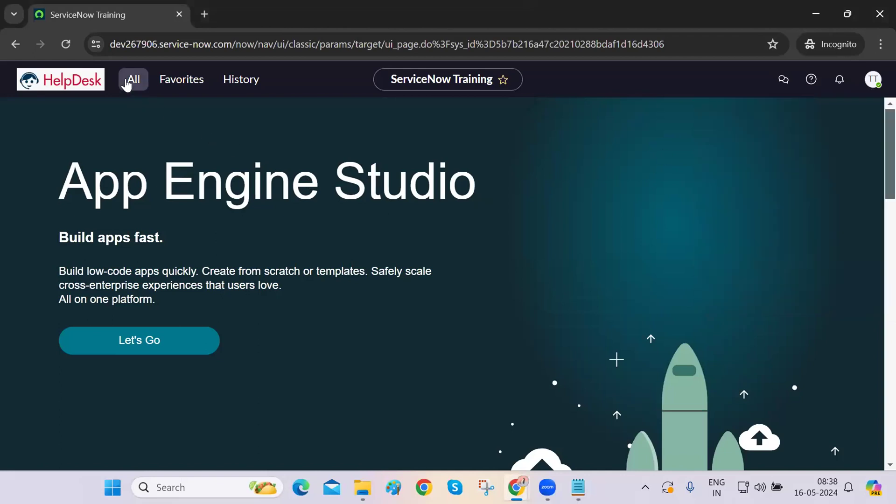
Step: Look through the All navigator, collapsing Self-Service, then close it on the App Engine Studio home
{"action": "left_click", "coordinate": [131, 80]}
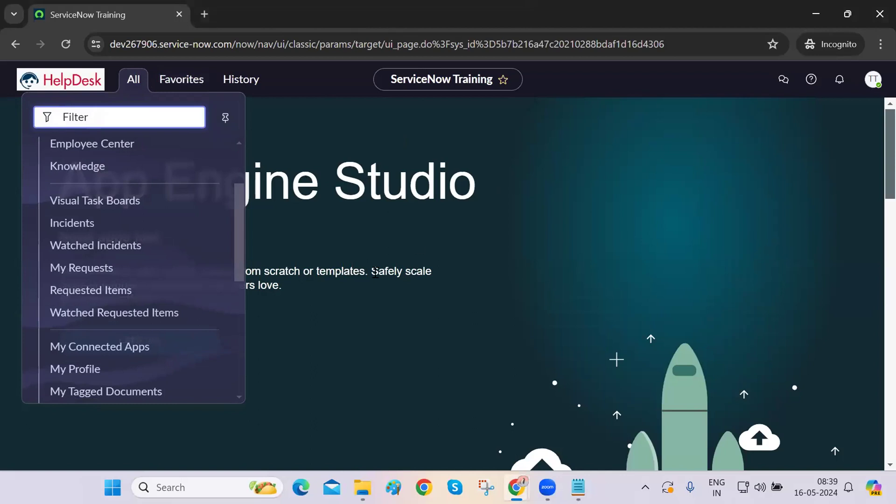
{"action": "scroll", "coordinate": [126, 270], "scroll_direction": "down", "scroll_amount": 10}
{"action": "scroll", "coordinate": [124, 268], "scroll_direction": "up", "scroll_amount": 12}
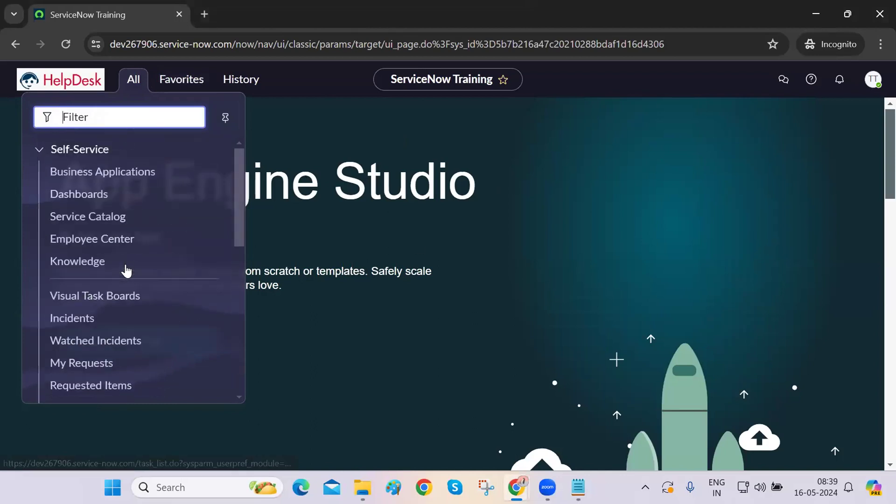
{"action": "left_click", "coordinate": [39, 150]}
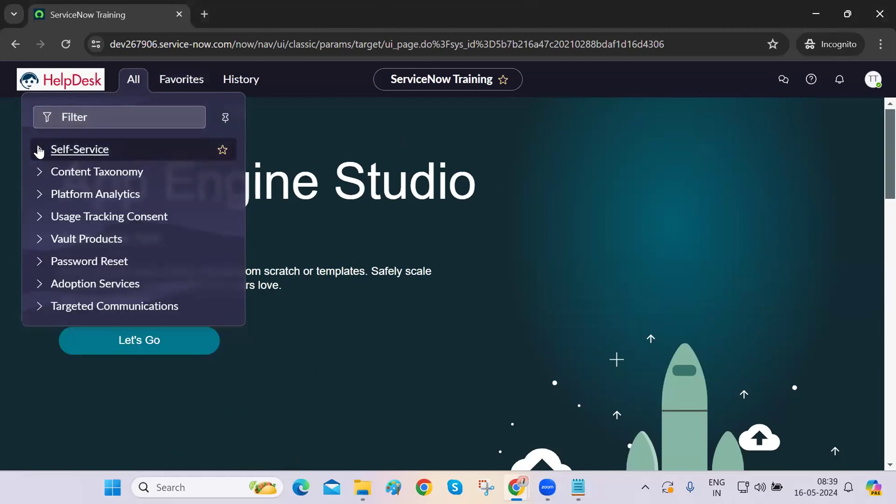
{"action": "left_click", "coordinate": [329, 207]}
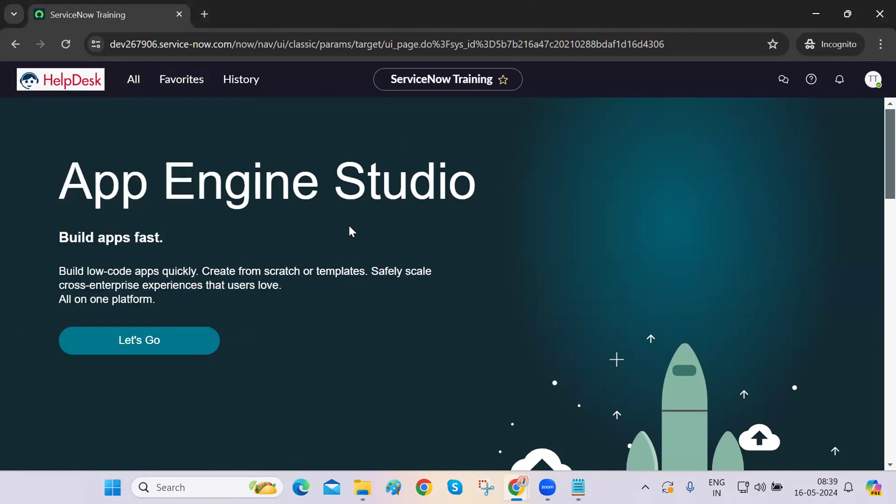
{"action": "left_click_drag", "start_coordinate": [244, 56], "coordinate": [722, 55]}
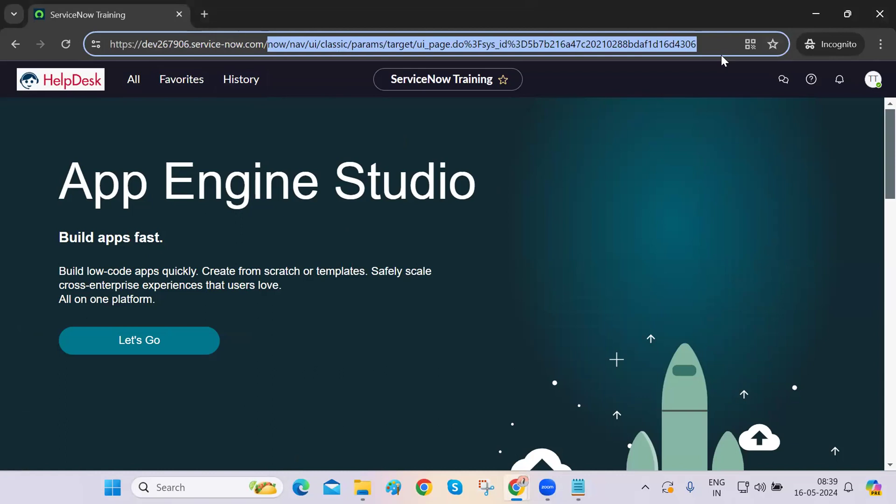
Step: Change the address path after the instance domain to /sp and load it
{"action": "type", "text": "sp"}
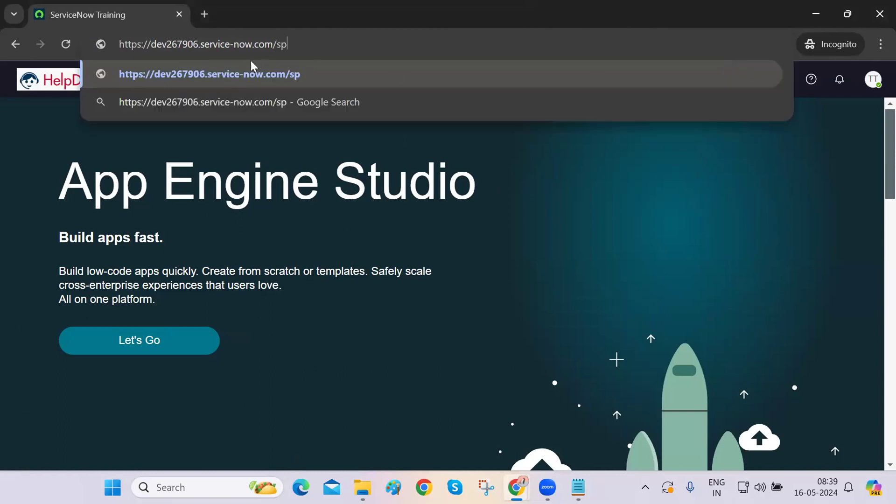
{"action": "key", "text": "Home"}
{"action": "key", "text": "ctrl+Right"}
{"action": "key", "text": "ctrl+Right"}
{"action": "key", "text": "ctrl+shift+Right"}
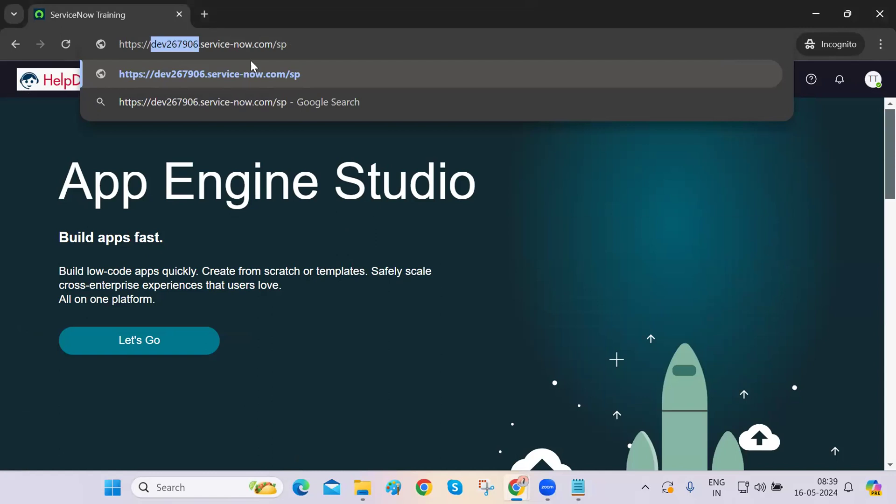
{"action": "key", "text": "Right"}
{"action": "key", "text": "ctrl+shift+Right"}
{"action": "key", "text": "ctrl+shift+Right"}
{"action": "key", "text": "ctrl+shift+Right"}
{"action": "key", "text": "End"}
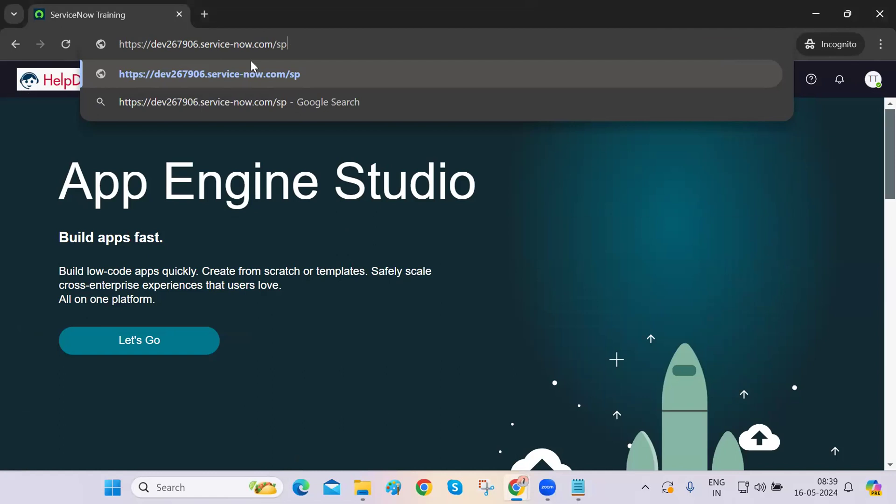
{"action": "key", "text": "Return"}
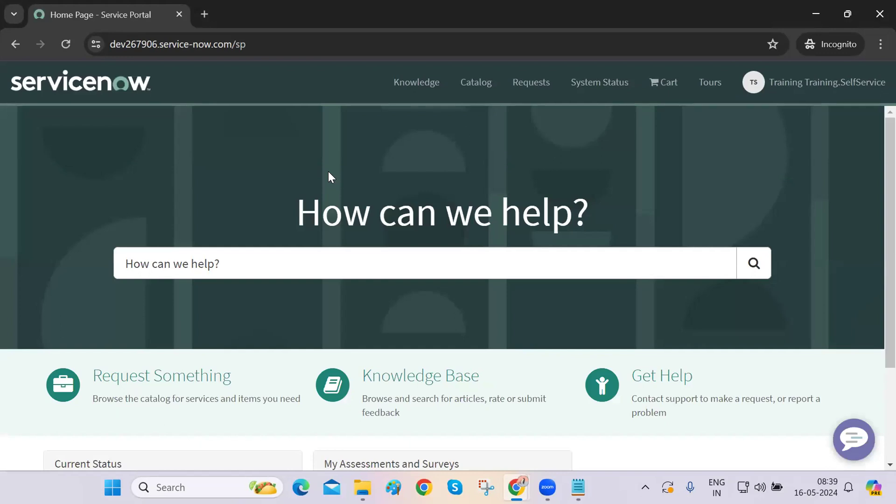
Step: Scroll through the Service Portal home page with Request Something, Knowledge Base and Get Help
{"action": "scroll", "coordinate": [478, 313], "scroll_direction": "down", "scroll_amount": 3}
{"action": "scroll", "coordinate": [478, 313], "scroll_direction": "up", "scroll_amount": 3}
{"action": "scroll", "coordinate": [478, 313], "scroll_direction": "down", "scroll_amount": 3}
{"action": "scroll", "coordinate": [478, 318], "scroll_direction": "up", "scroll_amount": 3}
{"action": "scroll", "coordinate": [478, 318], "scroll_direction": "down", "scroll_amount": 1}
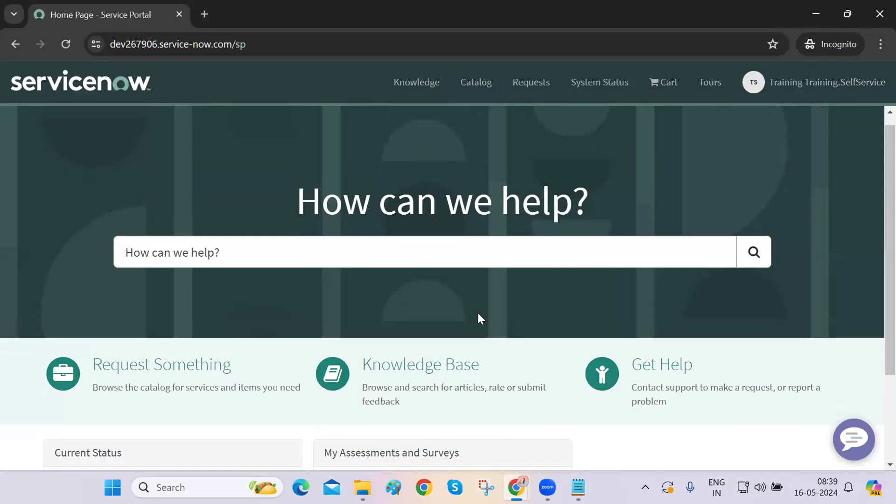
Step: From Request Something, choose the Can We Help You? category and open the Create Incident item
{"action": "left_click", "coordinate": [202, 345]}
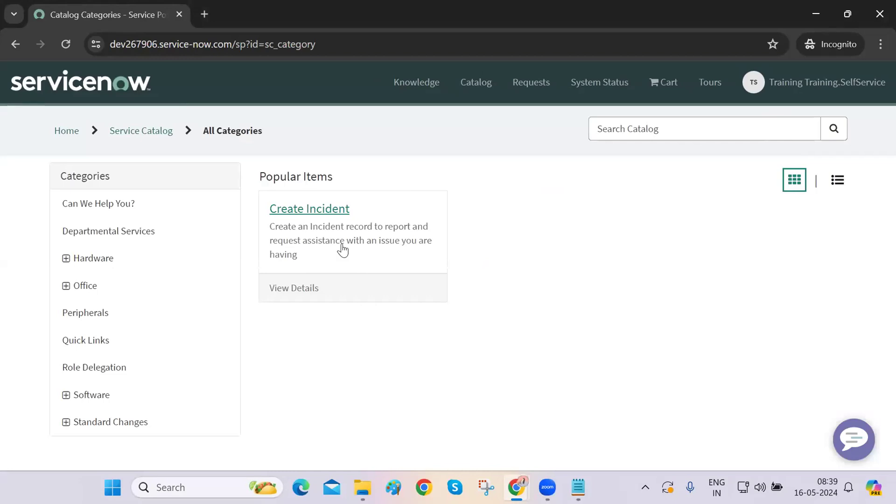
{"action": "left_click", "coordinate": [112, 214]}
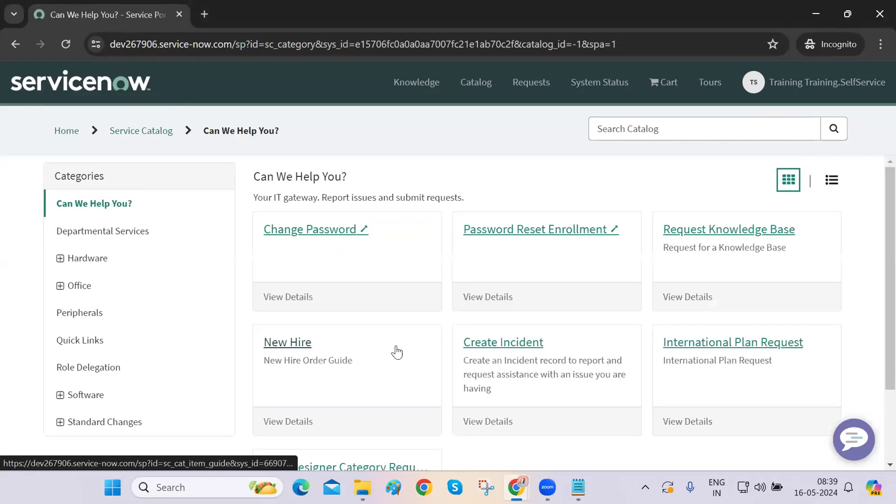
{"action": "scroll", "coordinate": [396, 352], "scroll_direction": "down", "scroll_amount": 2}
{"action": "scroll", "coordinate": [428, 246], "scroll_direction": "up", "scroll_amount": 2}
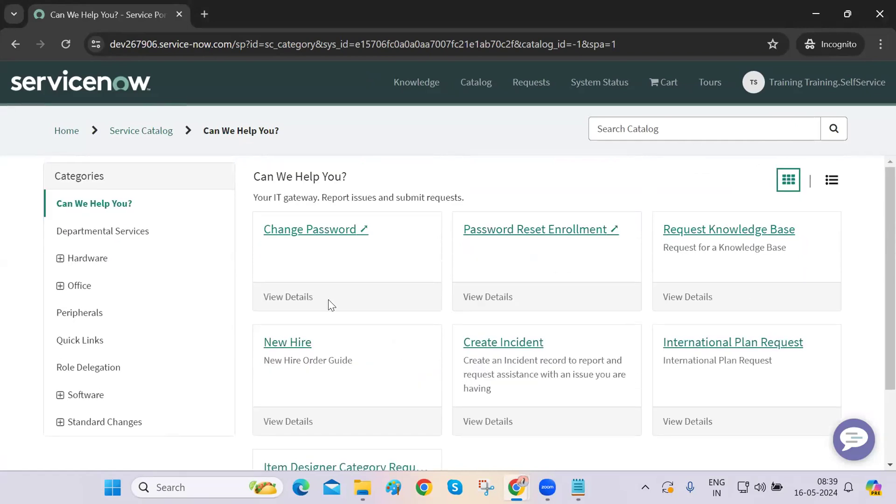
{"action": "left_click", "coordinate": [518, 349]}
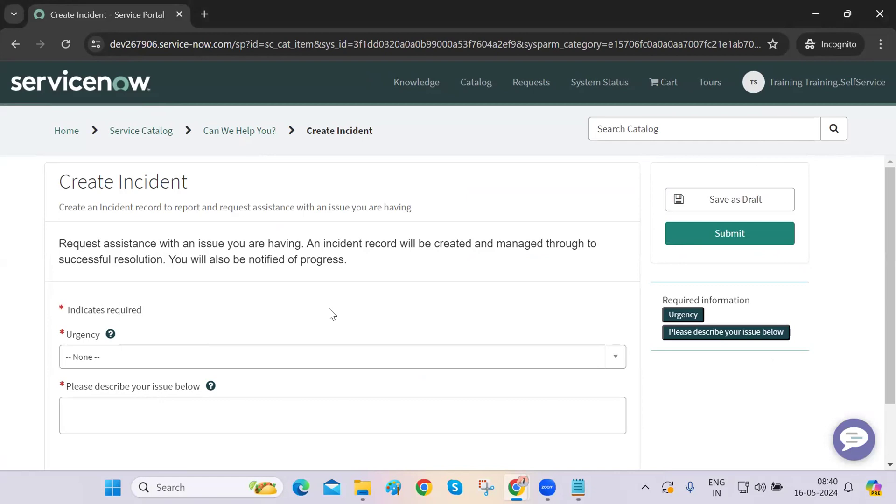
Step: Set Urgency to 1 - High and enter the issue 'My Laptop is broken'
{"action": "left_click", "coordinate": [214, 358]}
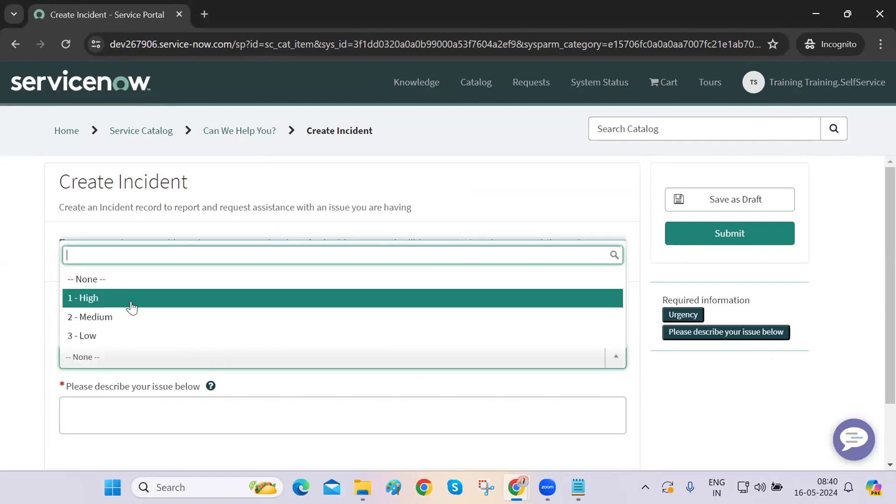
{"action": "left_click", "coordinate": [130, 299]}
{"action": "left_click", "coordinate": [123, 408]}
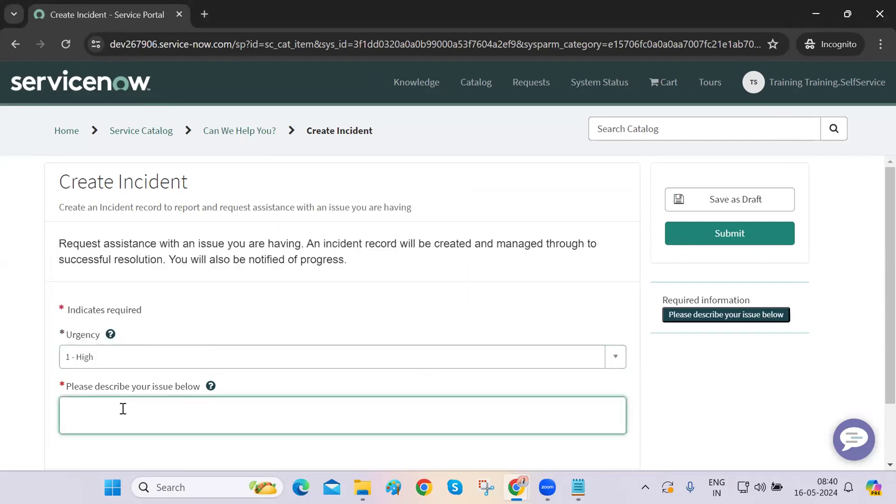
{"action": "type", "text": "My Lapt"}
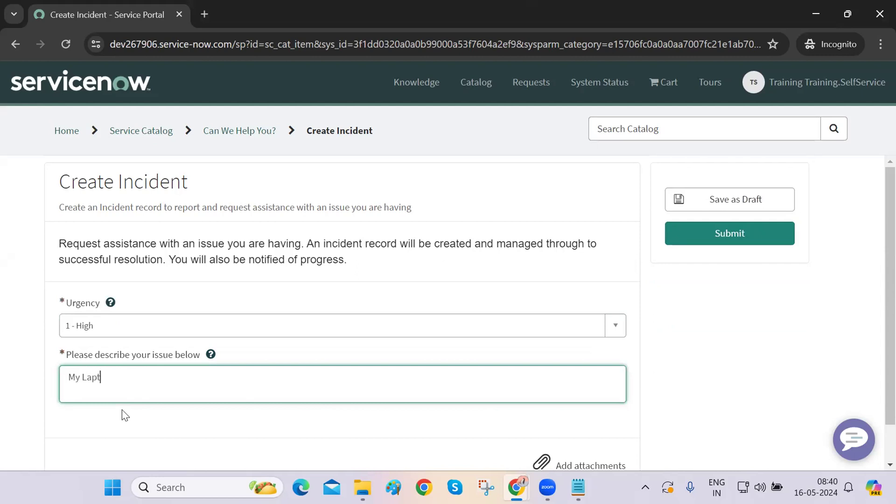
{"action": "type", "text": "op is b"}
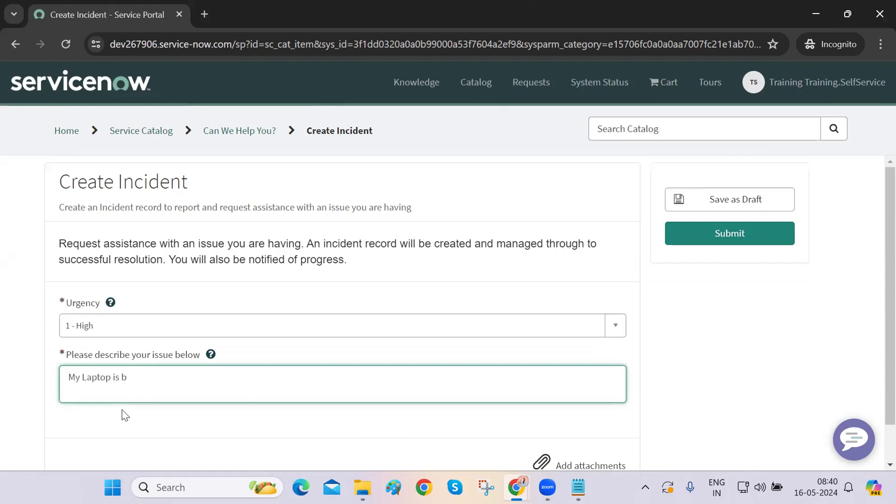
{"action": "type", "text": "tbroken"}
{"action": "left_click", "coordinate": [709, 332]}
Step: Scroll through the catalog suggestions listed for the laptop issue
{"action": "scroll", "coordinate": [653, 322], "scroll_direction": "down", "scroll_amount": 1}
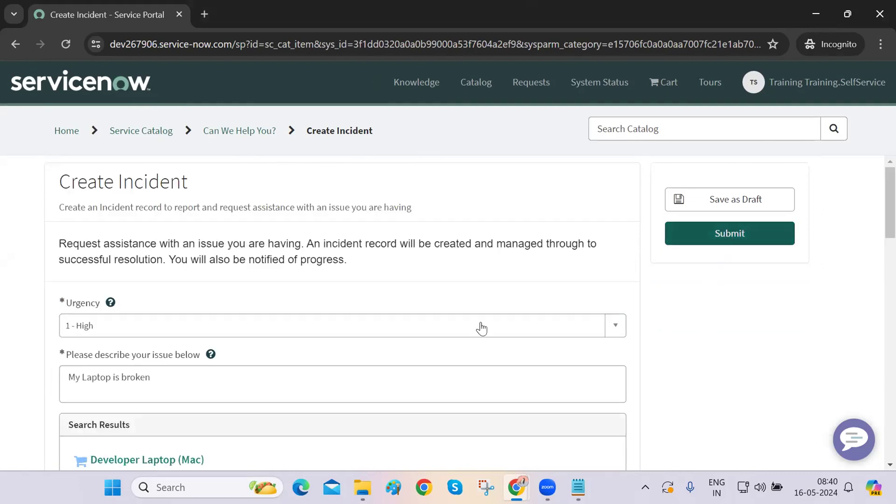
{"action": "scroll", "coordinate": [467, 334], "scroll_direction": "down", "scroll_amount": 2}
{"action": "scroll", "coordinate": [453, 342], "scroll_direction": "down", "scroll_amount": 1}
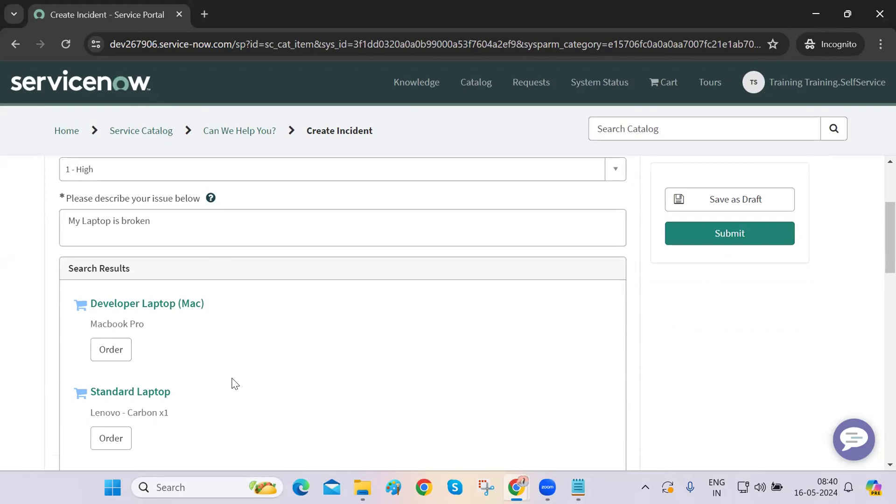
{"action": "scroll", "coordinate": [233, 383], "scroll_direction": "down", "scroll_amount": 4}
{"action": "scroll", "coordinate": [235, 383], "scroll_direction": "down", "scroll_amount": 12}
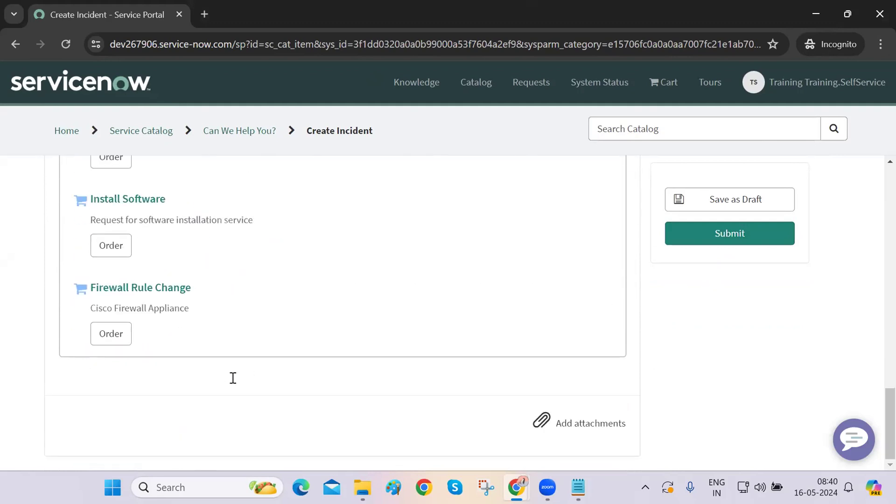
{"action": "scroll", "coordinate": [235, 383], "scroll_direction": "up", "scroll_amount": 12}
{"action": "scroll", "coordinate": [234, 384], "scroll_direction": "up", "scroll_amount": 5}
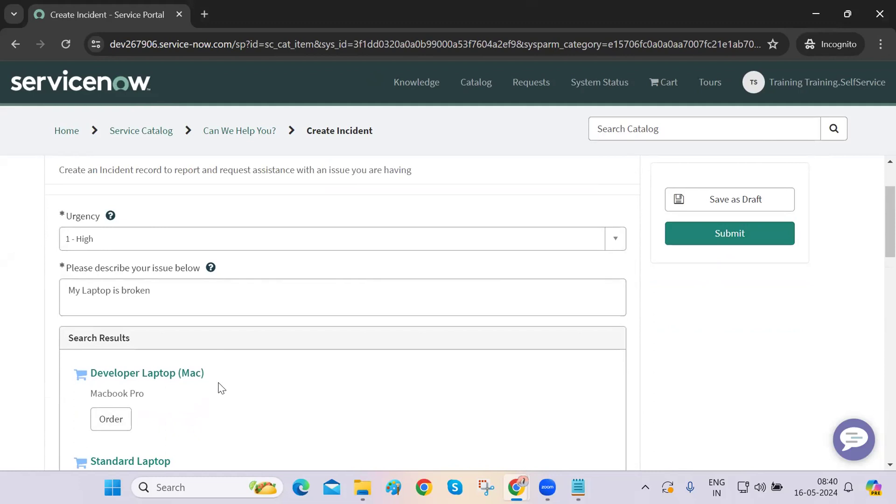
{"action": "scroll", "coordinate": [221, 388], "scroll_direction": "down", "scroll_amount": 10}
{"action": "scroll", "coordinate": [221, 388], "scroll_direction": "up", "scroll_amount": 12}
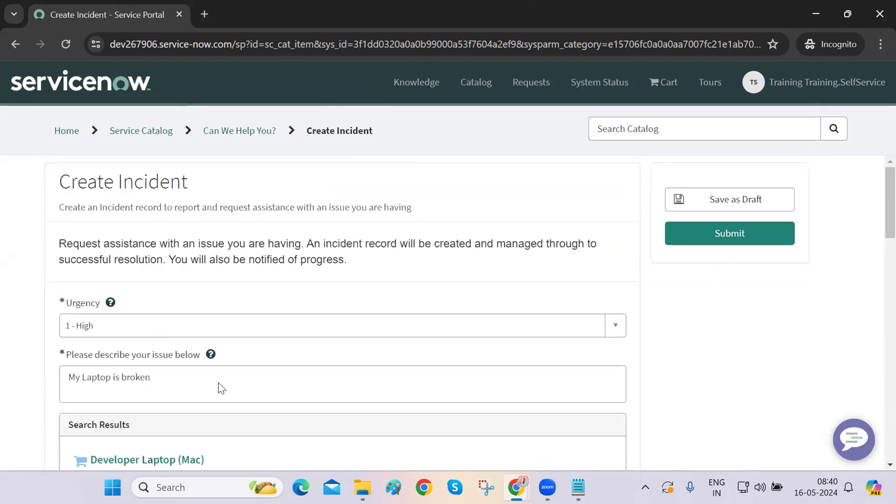
Step: Submit the request to create INC0010003 in state New, then place the cursor in the message box
{"action": "left_click", "coordinate": [730, 232]}
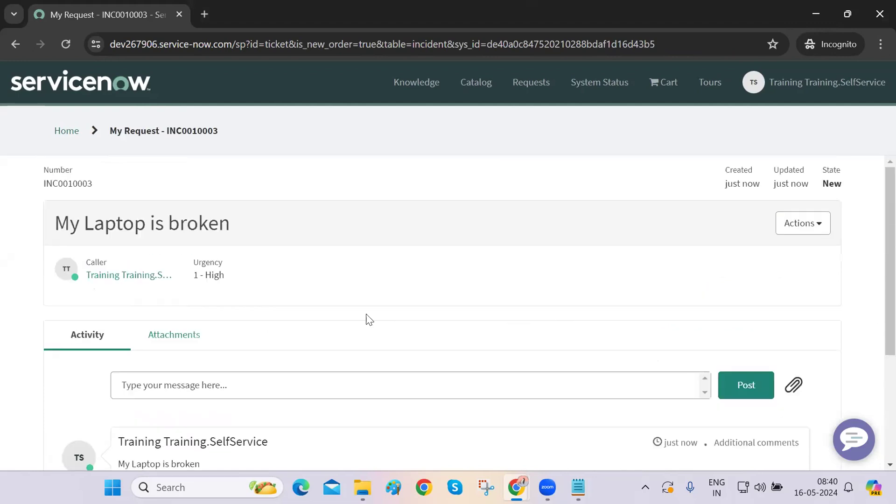
{"action": "scroll", "coordinate": [370, 320], "scroll_direction": "down", "scroll_amount": 3}
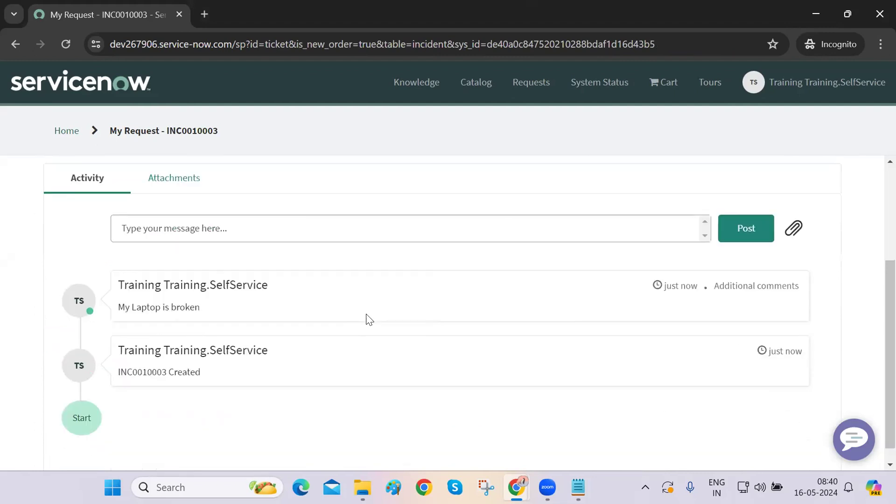
{"action": "left_click", "coordinate": [225, 230]}
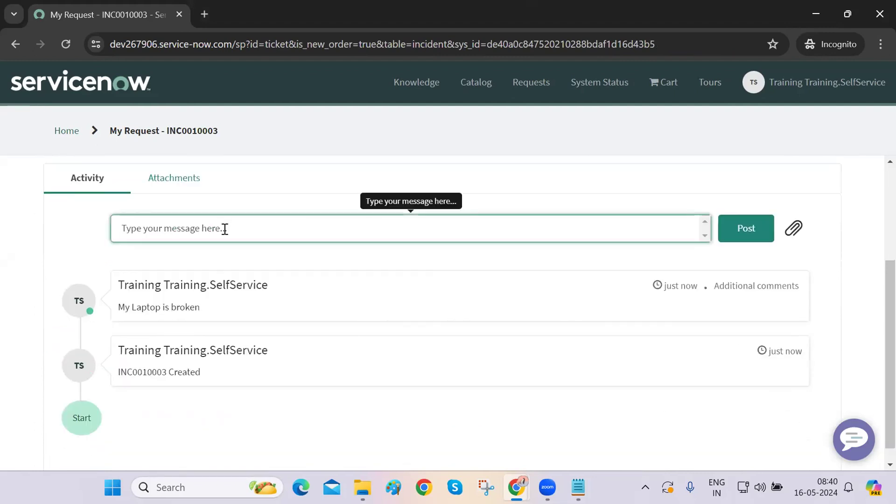
Step: Post the comment 'Any Progress' on the ticket
{"action": "type", "text": "Any Progress"}
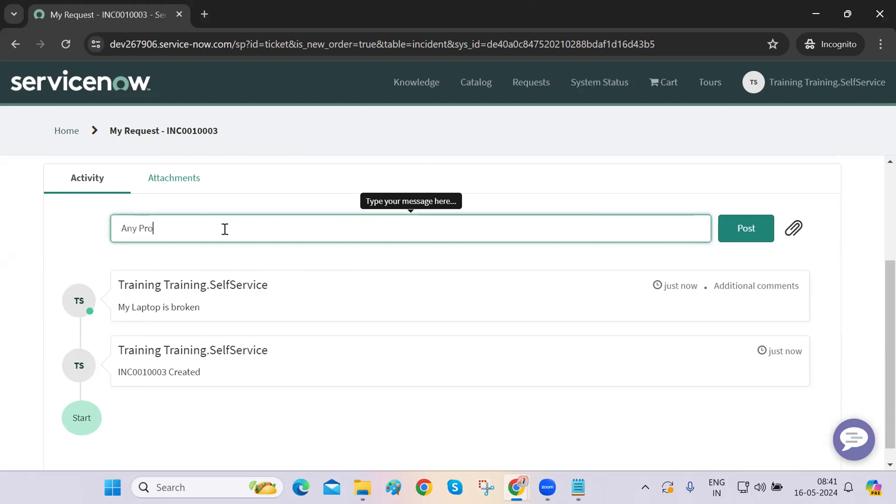
{"action": "key", "text": "Return"}
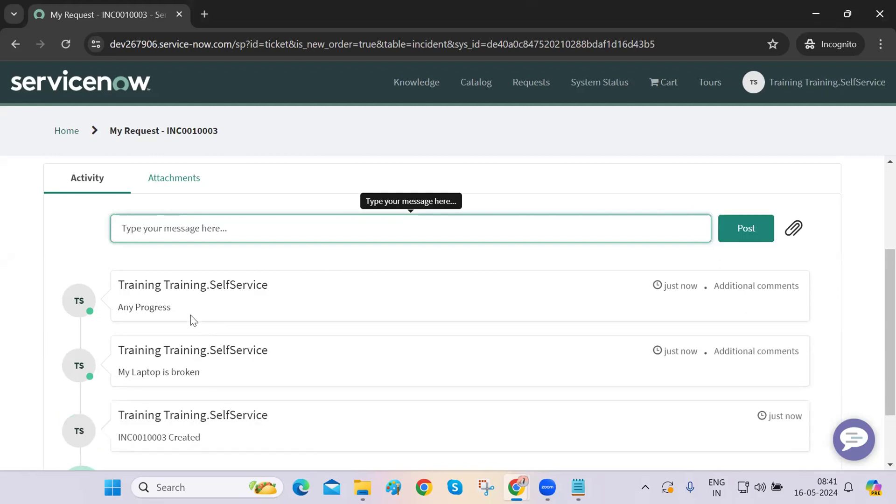
Step: Check the Attachments tab, then return to Activity and review the ticket's New state
{"action": "scroll", "coordinate": [194, 321], "scroll_direction": "up", "scroll_amount": 3}
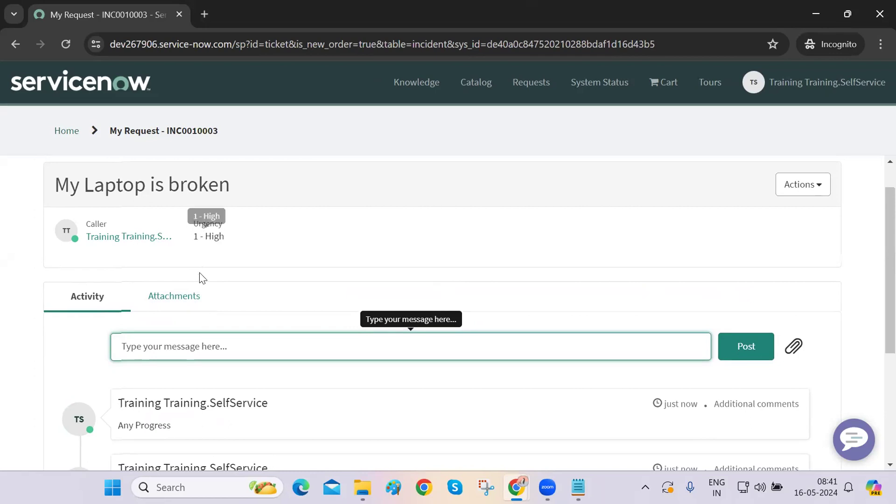
{"action": "left_click", "coordinate": [196, 299]}
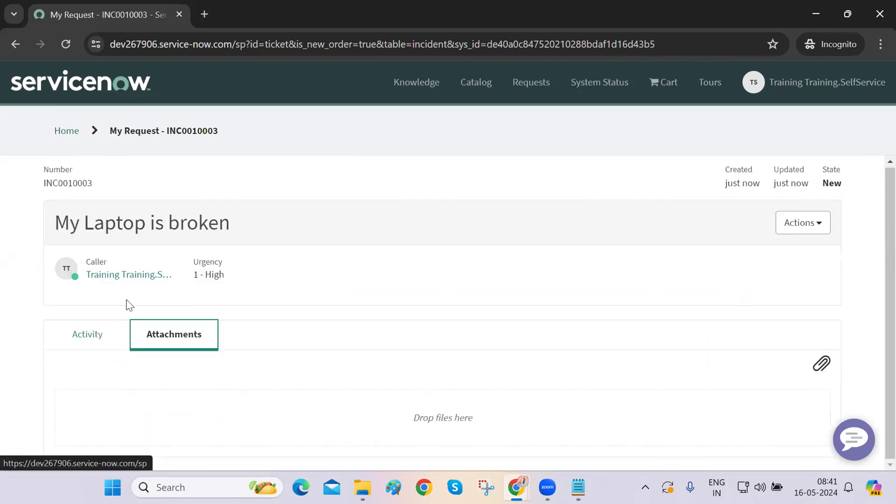
{"action": "left_click", "coordinate": [89, 336]}
{"action": "scroll", "coordinate": [441, 260], "scroll_direction": "down", "scroll_amount": 2}
{"action": "scroll", "coordinate": [560, 238], "scroll_direction": "up", "scroll_amount": 2}
{"action": "scroll", "coordinate": [492, 324], "scroll_direction": "down", "scroll_amount": 1}
{"action": "scroll", "coordinate": [787, 198], "scroll_direction": "up", "scroll_amount": 1}
{"action": "double_click", "coordinate": [832, 183]}
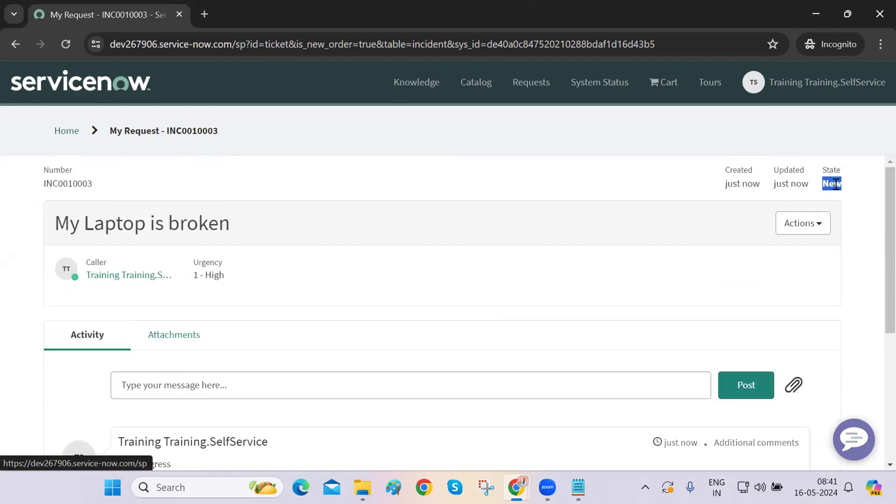
{"action": "left_click", "coordinate": [857, 256]}
{"action": "scroll", "coordinate": [642, 334], "scroll_direction": "down", "scroll_amount": 5}
{"action": "scroll", "coordinate": [643, 334], "scroll_direction": "up", "scroll_amount": 5}
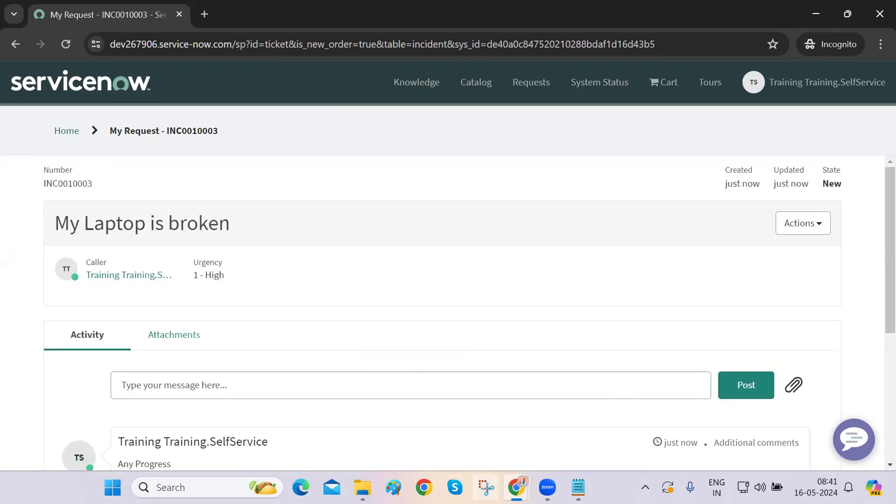
Step: In the agent window, reload all incidents and open INC0010003 in a new tab
{"action": "mouse_move", "coordinate": [517, 487]}
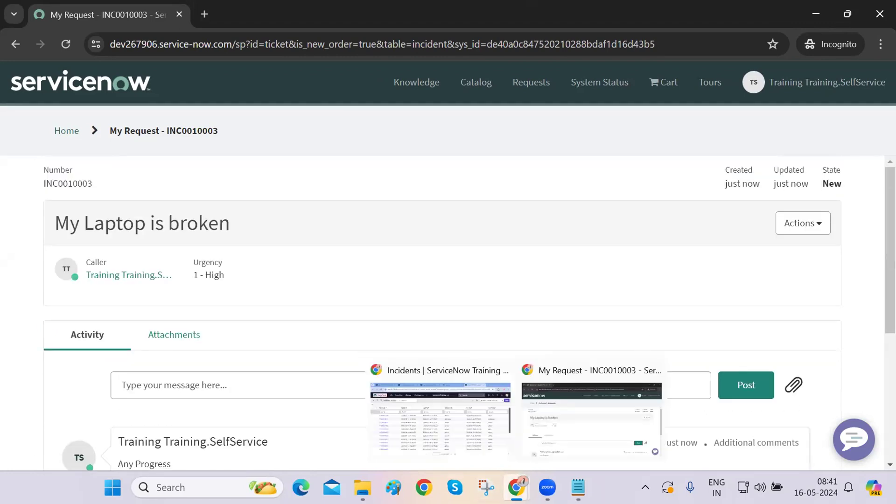
{"action": "left_click", "coordinate": [468, 413]}
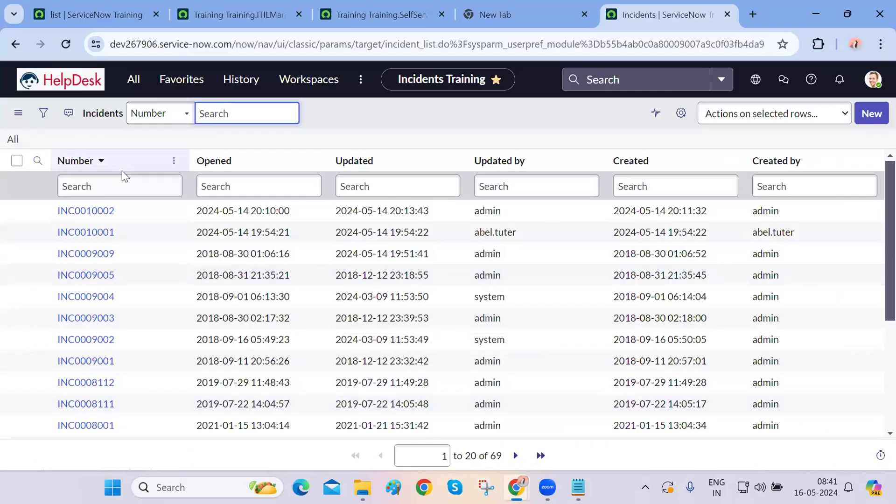
{"action": "left_click", "coordinate": [13, 141]}
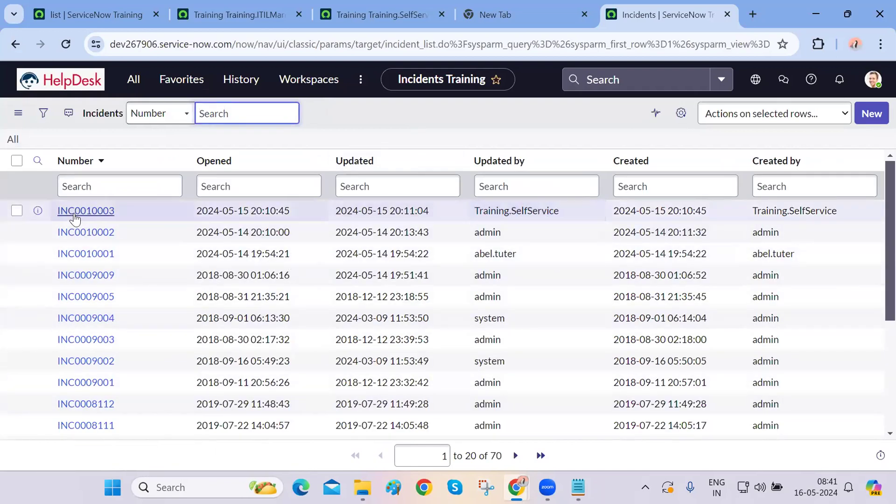
{"action": "middle_click", "coordinate": [82, 216]}
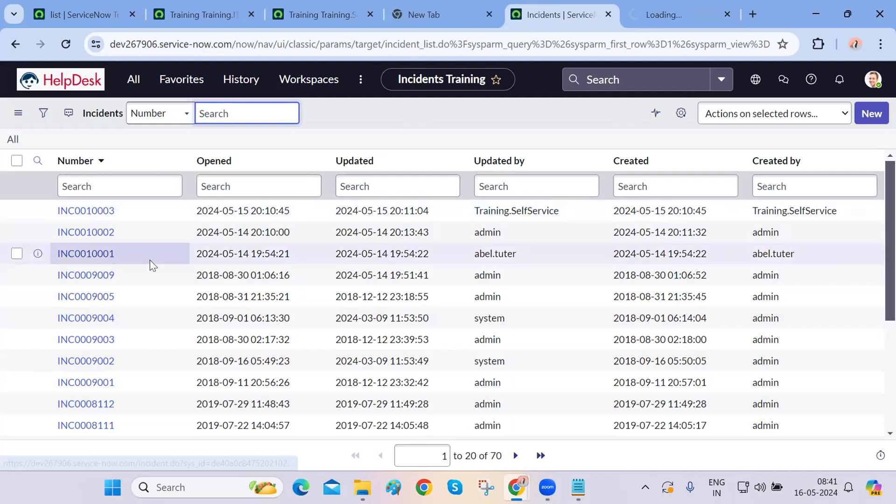
{"action": "key", "text": "ctrl+Tab"}
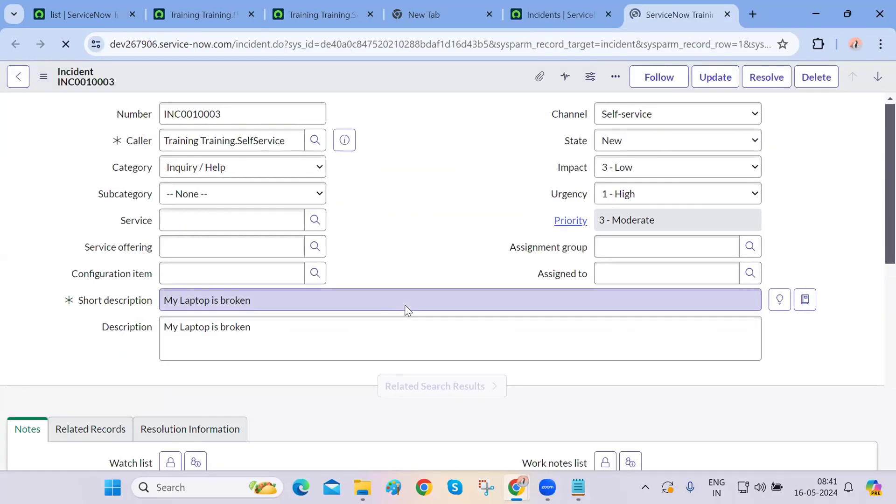
Step: Set Assignment group to Hardware and Assigned to a technician, then save the incident
{"action": "left_click", "coordinate": [640, 251]}
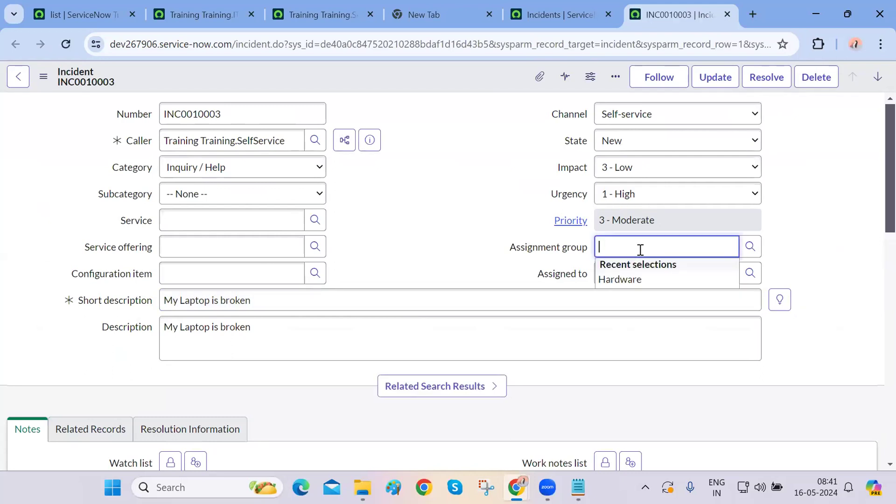
{"action": "left_click", "coordinate": [625, 282]}
{"action": "left_click", "coordinate": [625, 275]}
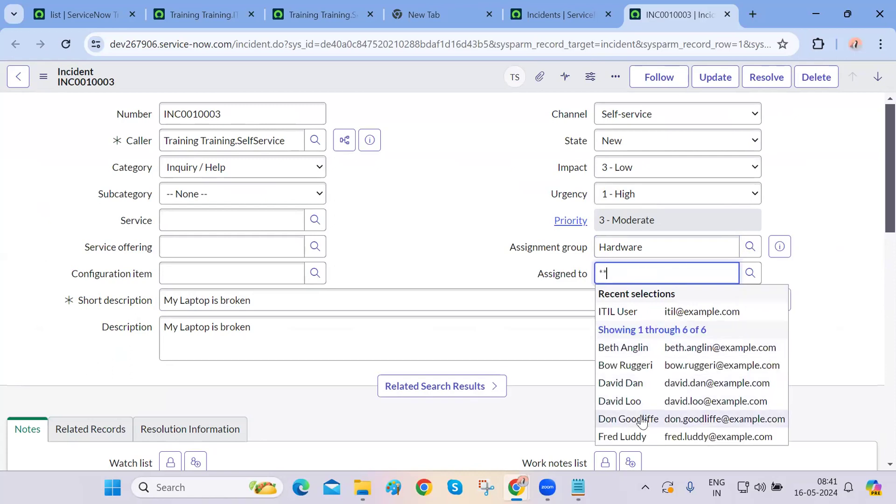
{"action": "left_click", "coordinate": [630, 438]}
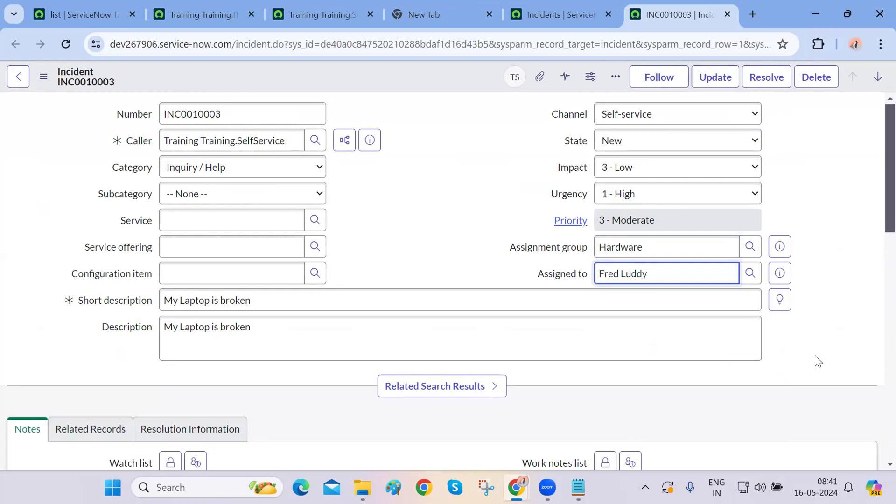
{"action": "right_click", "coordinate": [411, 79]}
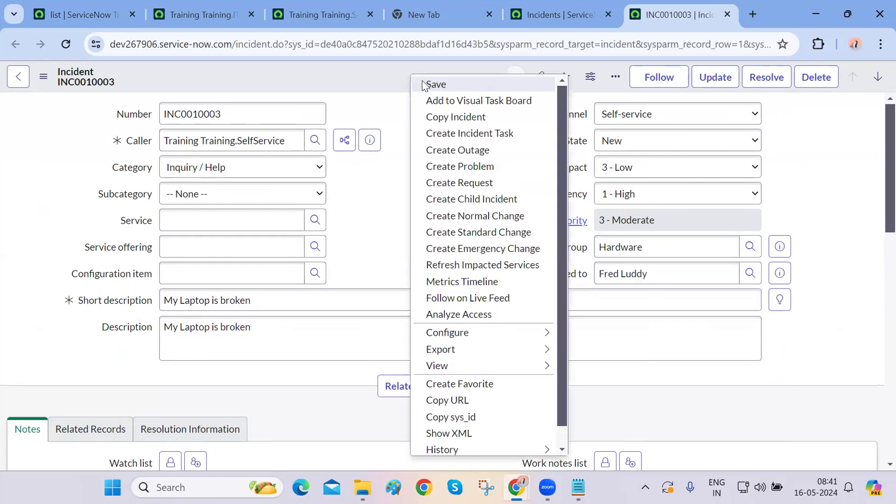
{"action": "left_click", "coordinate": [423, 85]}
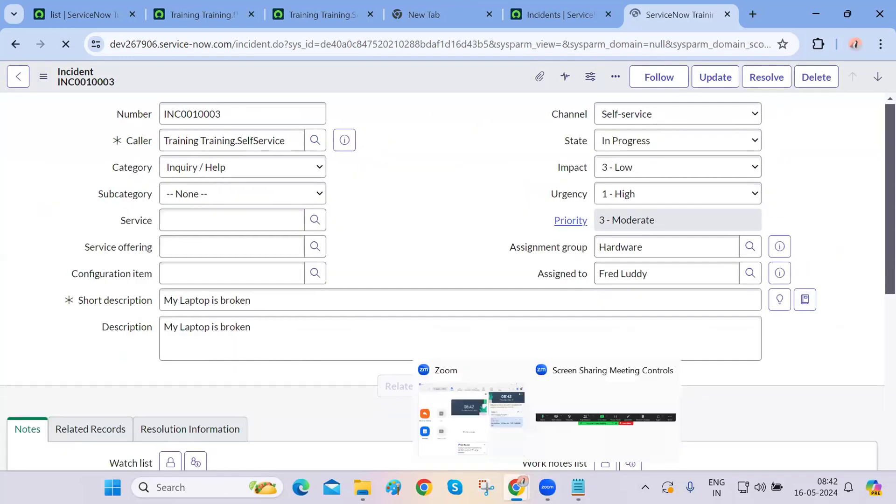
{"action": "mouse_move", "coordinate": [516, 487]}
{"action": "left_click", "coordinate": [581, 407]}
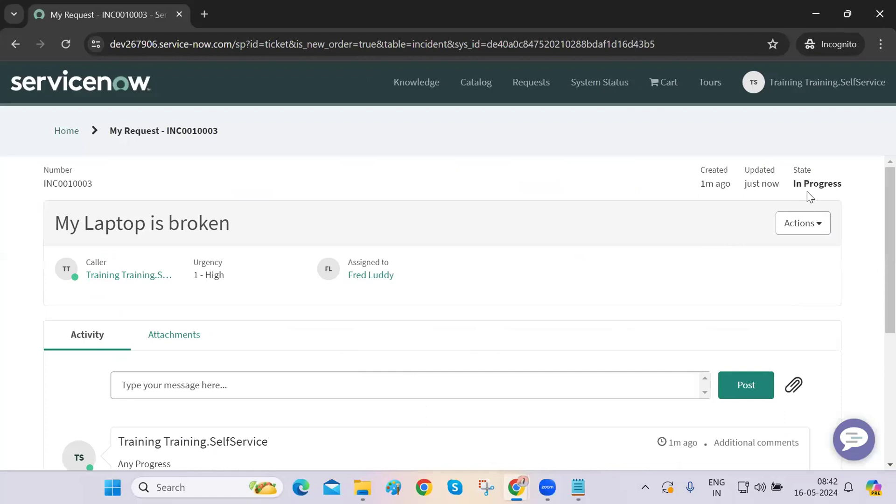
Step: Confirm the portal ticket now shows In Progress and refresh the request page
{"action": "double_click", "coordinate": [827, 183]}
{"action": "left_click_drag", "start_coordinate": [826, 183], "coordinate": [794, 183]}
{"action": "left_click", "coordinate": [644, 187]}
{"action": "key", "text": "F5"}
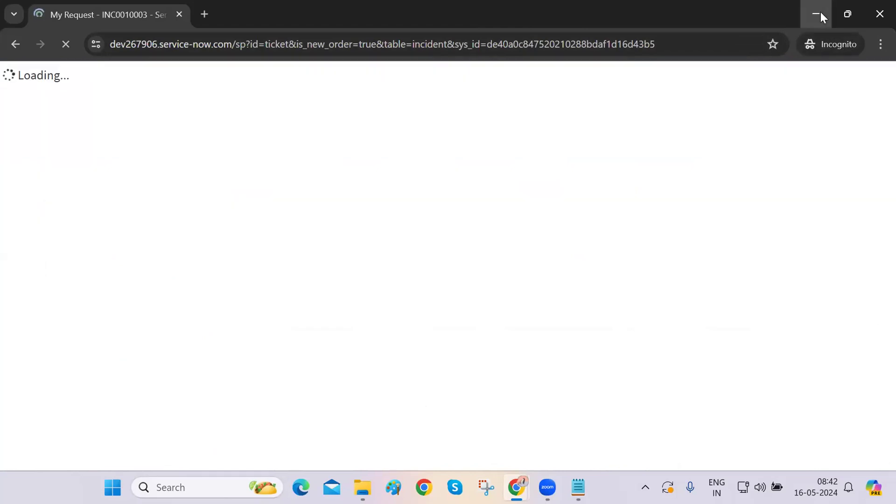
{"action": "left_click", "coordinate": [820, 12]}
{"action": "mouse_move", "coordinate": [516, 488]}
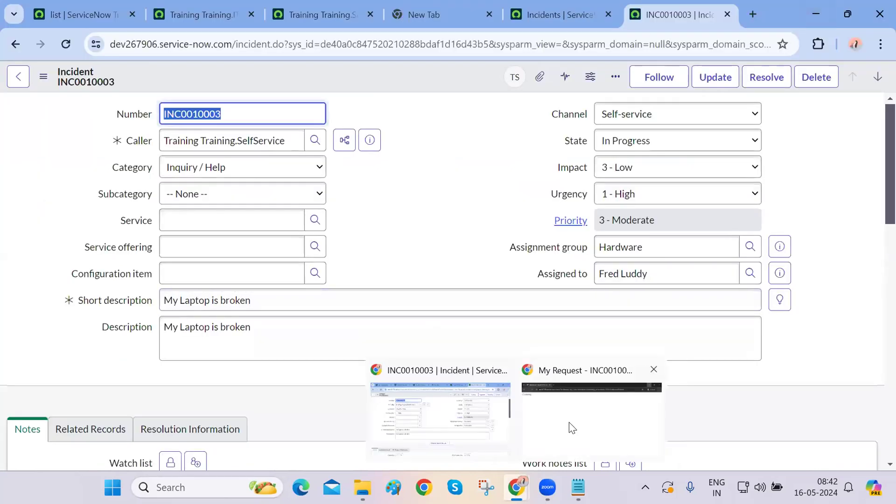
{"action": "left_click", "coordinate": [570, 426]}
Step: Review the ticket's activity in the portal and in the admin incident form
{"action": "scroll", "coordinate": [618, 351], "scroll_direction": "down", "scroll_amount": 5}
{"action": "scroll", "coordinate": [617, 351], "scroll_direction": "up", "scroll_amount": 5}
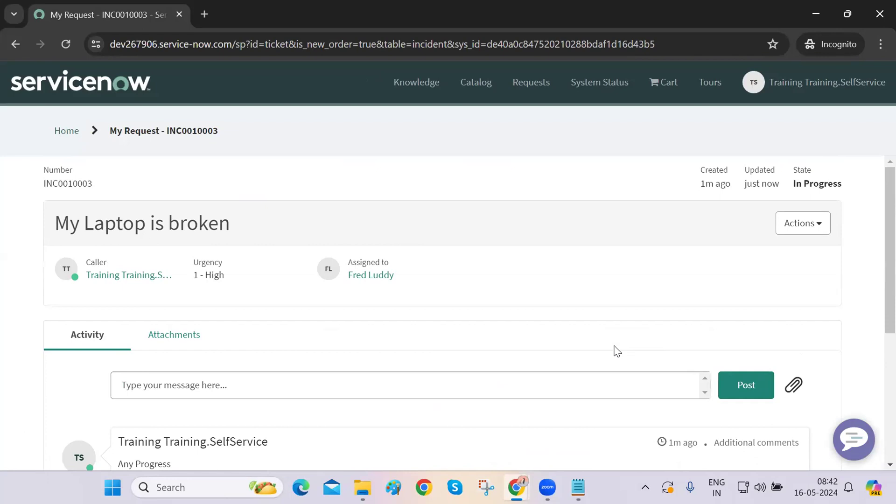
{"action": "scroll", "coordinate": [618, 351], "scroll_direction": "down", "scroll_amount": 5}
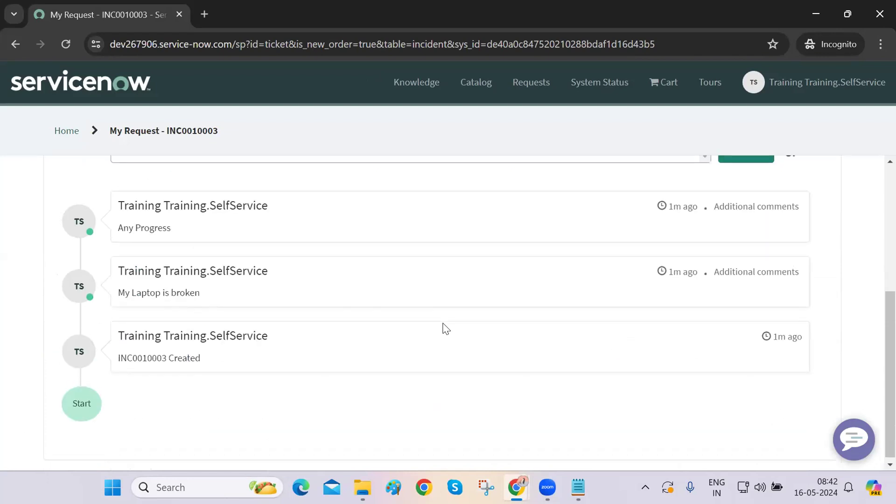
{"action": "scroll", "coordinate": [446, 329], "scroll_direction": "up", "scroll_amount": 5}
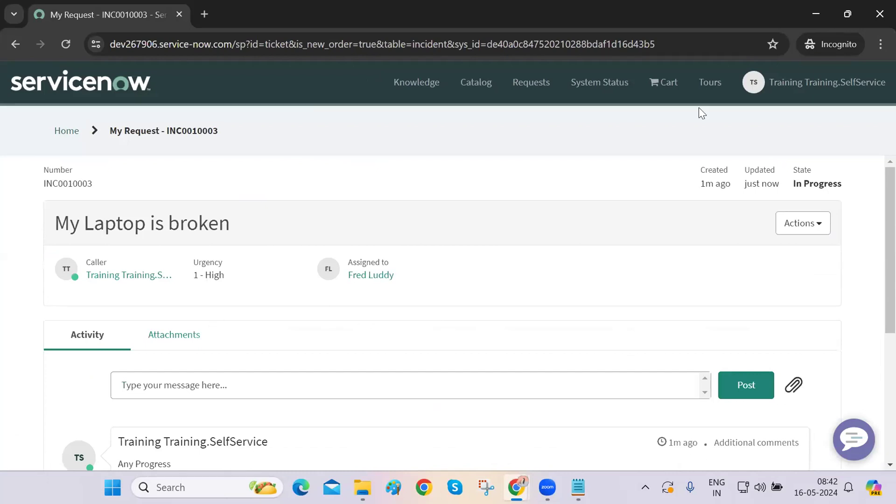
{"action": "left_click", "coordinate": [822, 8]}
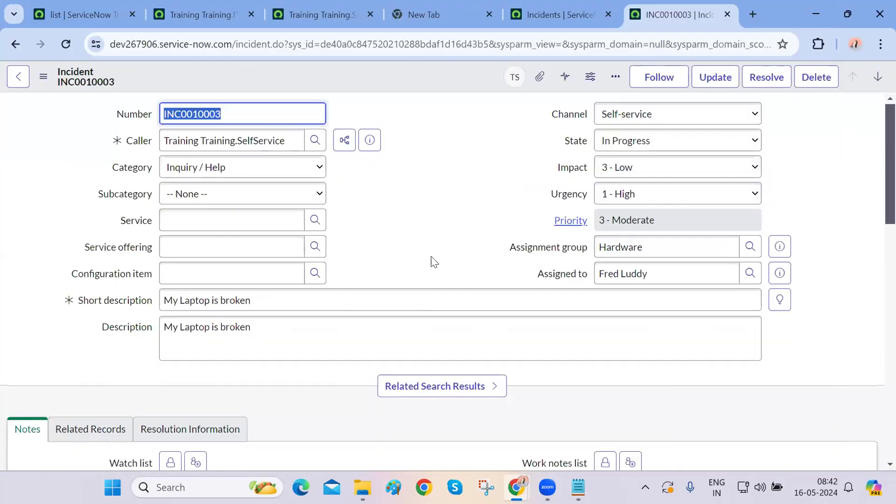
{"action": "scroll", "coordinate": [567, 382], "scroll_direction": "down", "scroll_amount": 10}
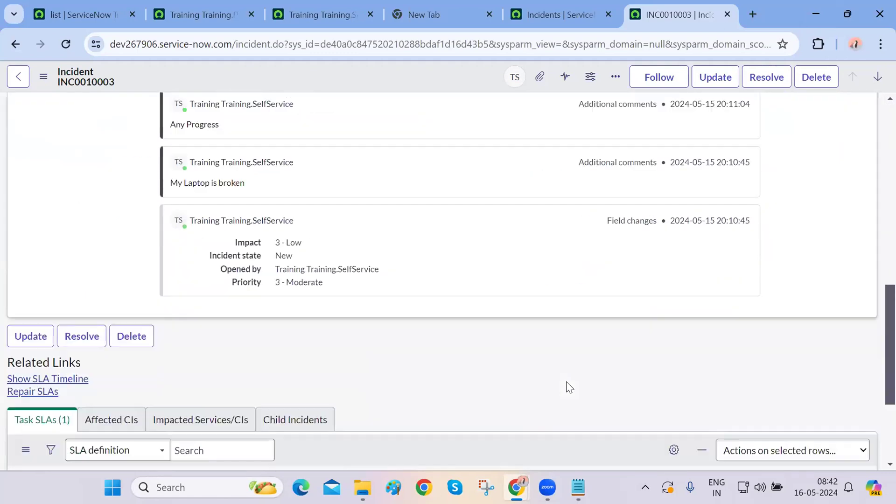
{"action": "scroll", "coordinate": [567, 381], "scroll_direction": "up", "scroll_amount": 10}
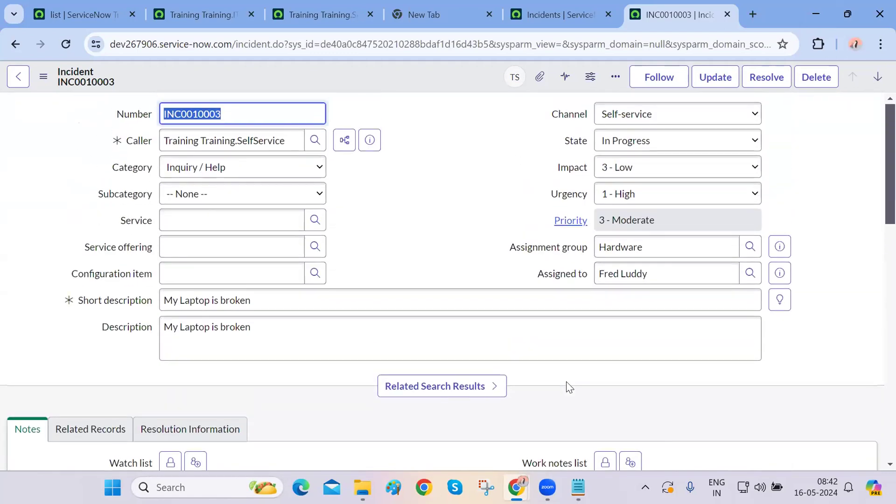
Step: Back on the self-service request page, go to the portal home page
{"action": "mouse_move", "coordinate": [517, 487]}
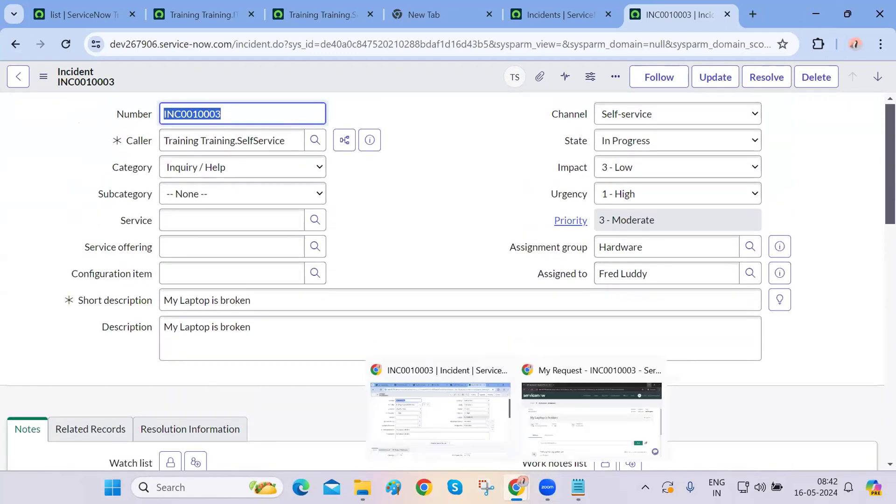
{"action": "left_click", "coordinate": [556, 430]}
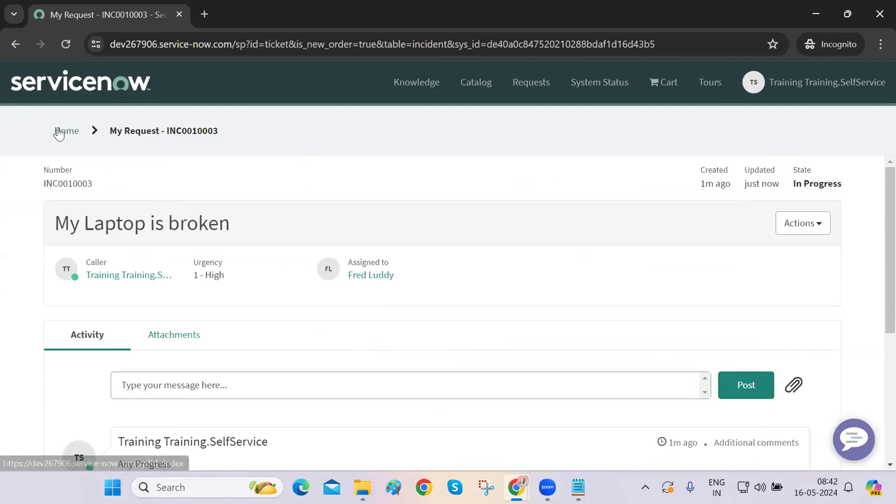
{"action": "left_click", "coordinate": [58, 132]}
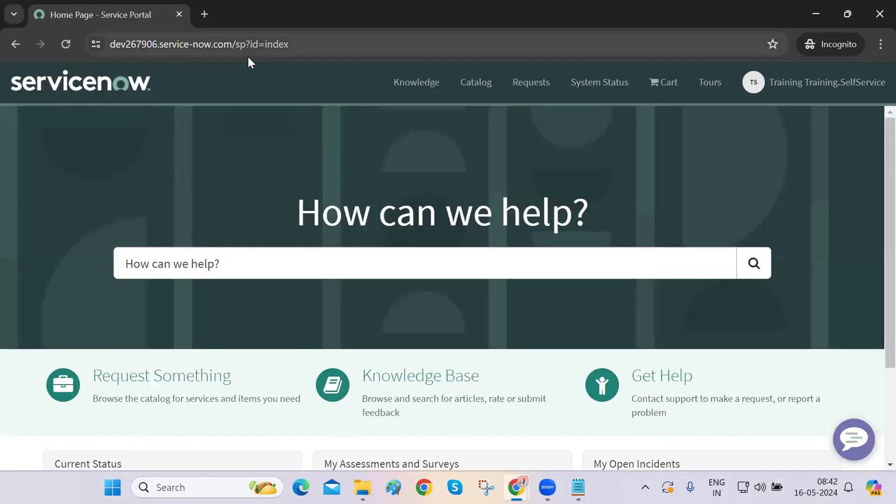
{"action": "double_click", "coordinate": [248, 57]}
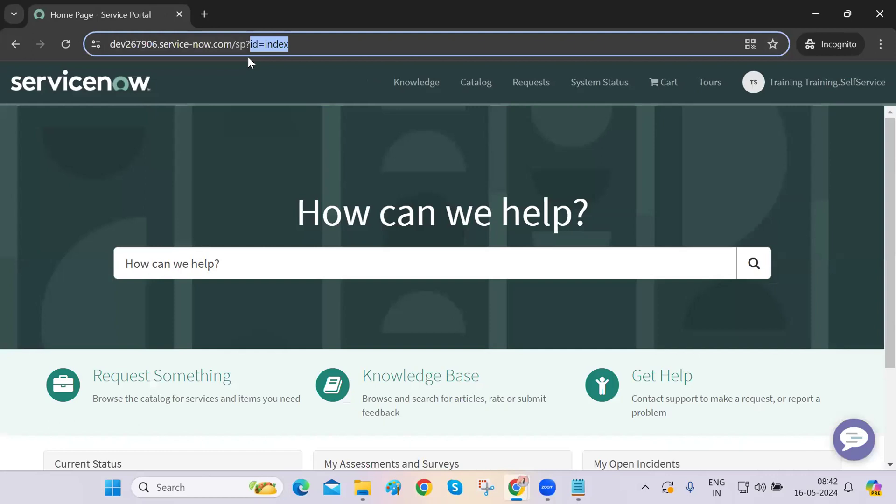
Step: Reload the portal at the base /sp address and open the Request Something catalog
{"action": "key", "text": "BackSpace"}
{"action": "key", "text": "Return"}
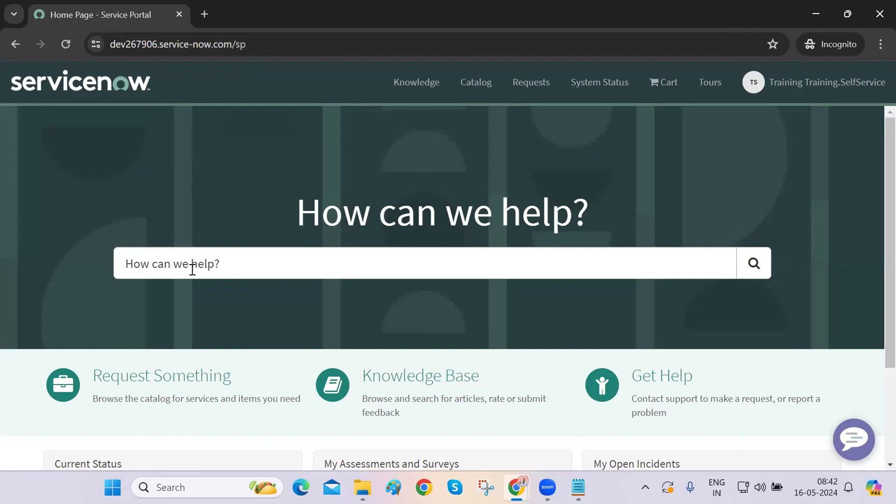
{"action": "scroll", "coordinate": [160, 368], "scroll_direction": "down", "scroll_amount": 3}
{"action": "scroll", "coordinate": [160, 369], "scroll_direction": "up", "scroll_amount": 3}
{"action": "left_click", "coordinate": [143, 382]}
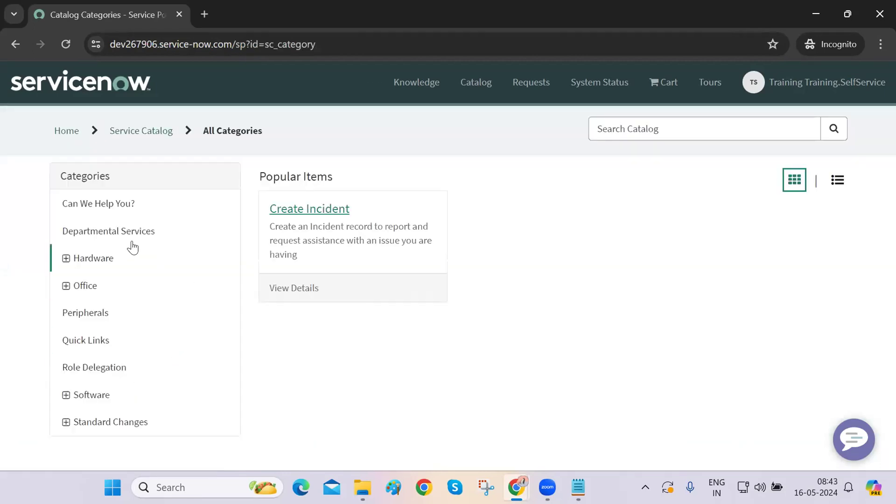
Step: Browse the items in the Can We Help You? category
{"action": "left_click", "coordinate": [99, 207]}
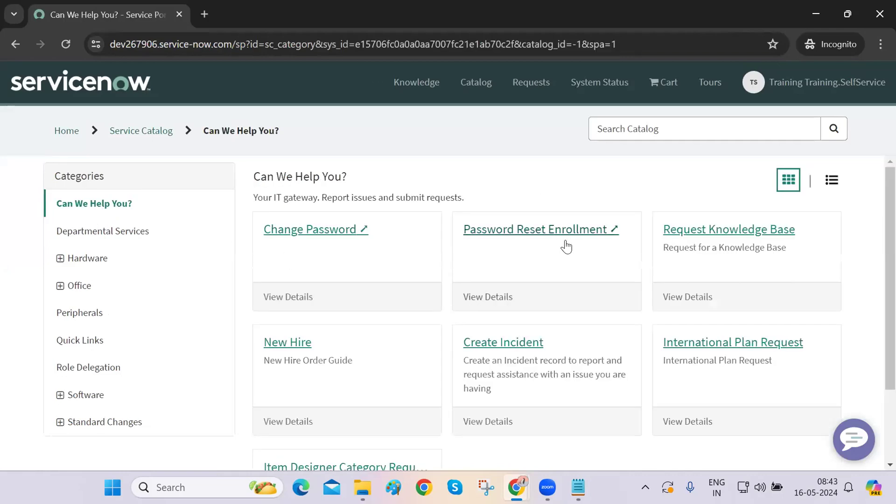
{"action": "scroll", "coordinate": [537, 321], "scroll_direction": "down", "scroll_amount": 2}
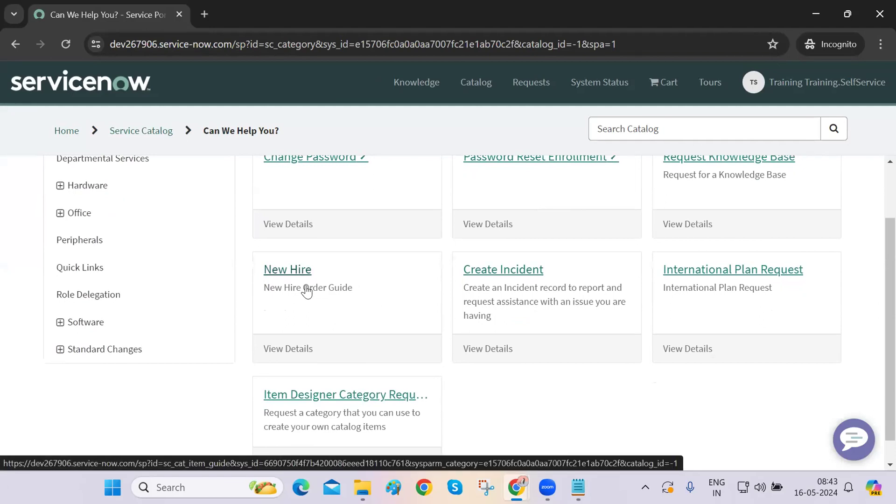
{"action": "scroll", "coordinate": [451, 340], "scroll_direction": "down", "scroll_amount": 1}
{"action": "scroll", "coordinate": [452, 340], "scroll_direction": "up", "scroll_amount": 1}
{"action": "scroll", "coordinate": [560, 402], "scroll_direction": "up", "scroll_amount": 1}
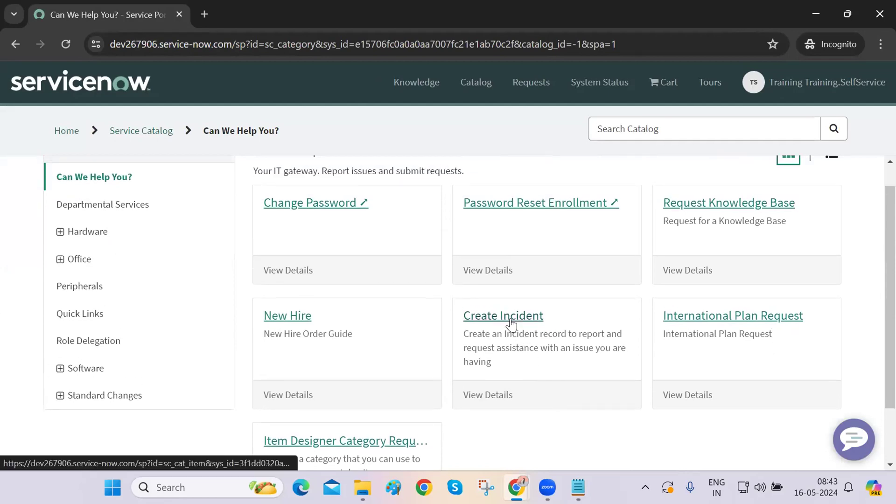
Step: Browse the Hardware category, loading its remaining items with Show More Items
{"action": "left_click", "coordinate": [88, 233]}
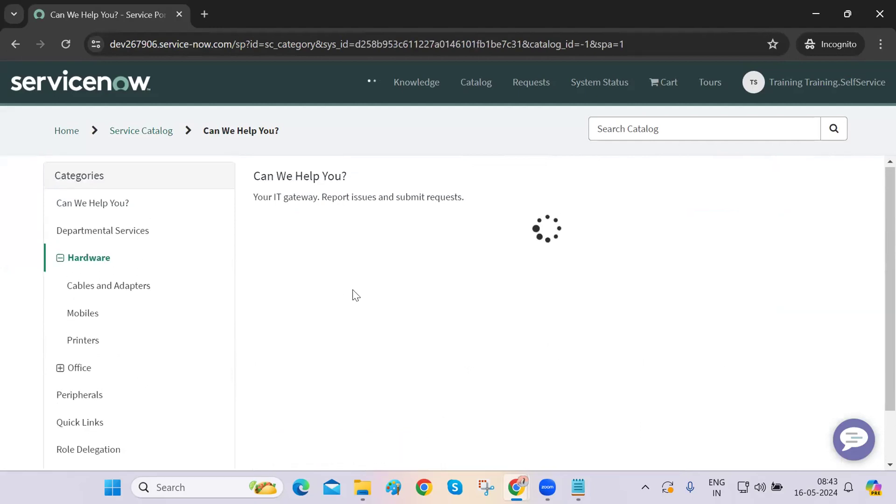
{"action": "scroll", "coordinate": [356, 295], "scroll_direction": "down", "scroll_amount": 1}
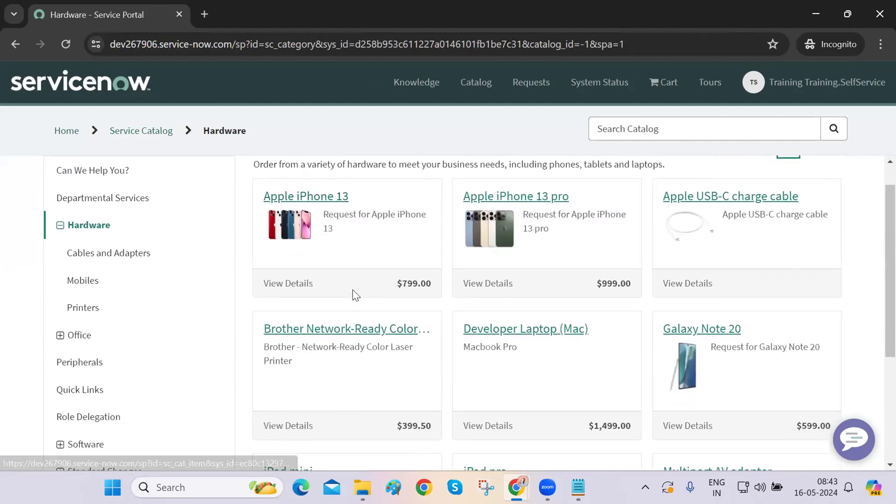
{"action": "scroll", "coordinate": [356, 295], "scroll_direction": "down", "scroll_amount": 4}
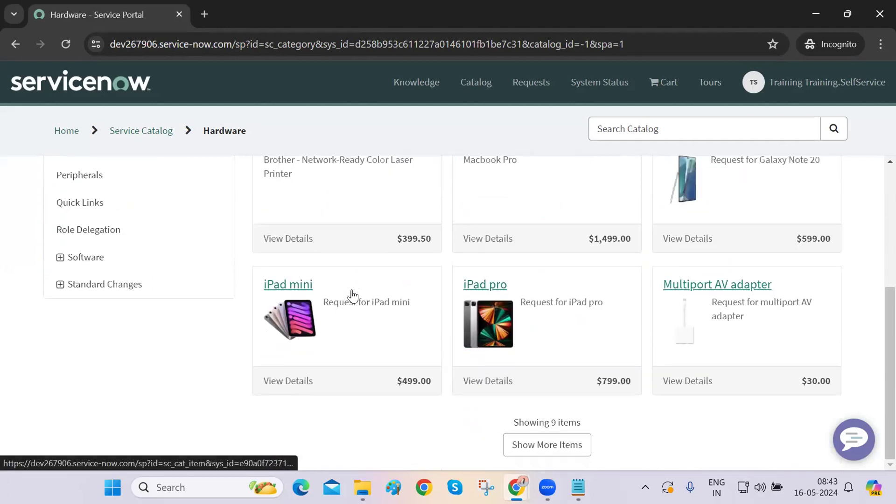
{"action": "left_click", "coordinate": [547, 445]}
{"action": "scroll", "coordinate": [485, 364], "scroll_direction": "down", "scroll_amount": 1}
{"action": "scroll", "coordinate": [485, 364], "scroll_direction": "down", "scroll_amount": 8}
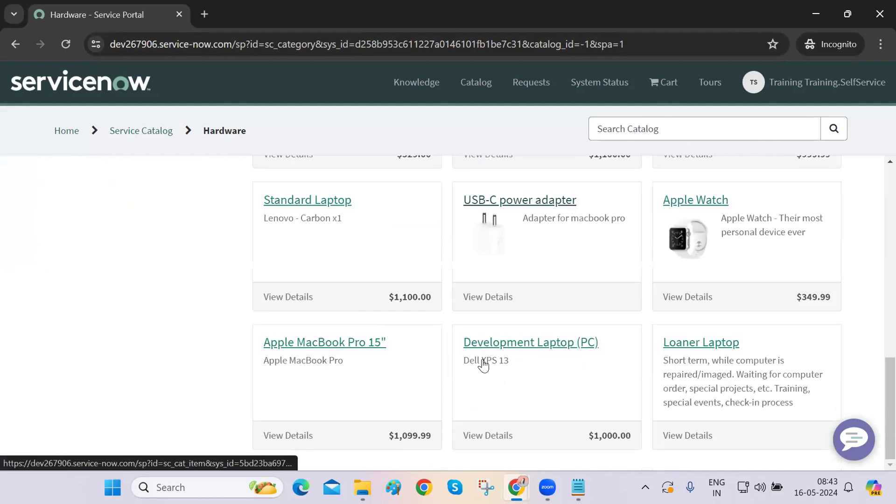
{"action": "scroll", "coordinate": [482, 365], "scroll_direction": "up", "scroll_amount": 13}
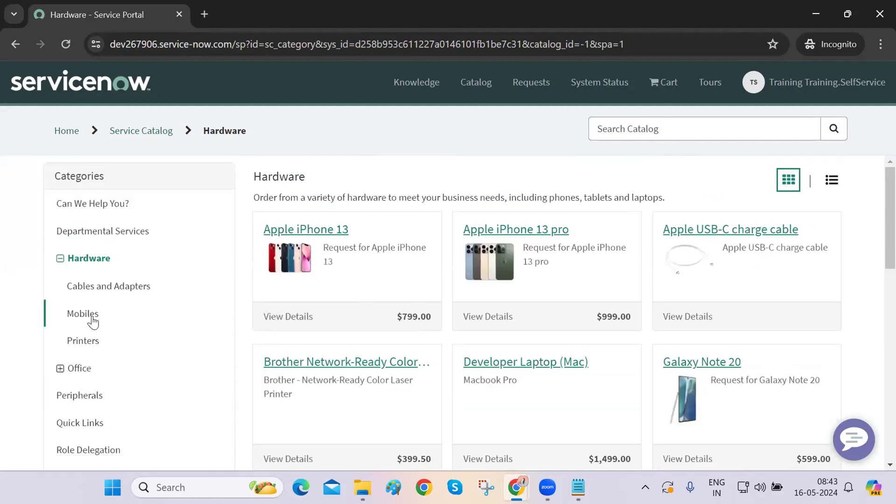
Step: Browse the Mobiles and Printers categories, ending on the Peripherals items
{"action": "left_click", "coordinate": [119, 318]}
{"action": "left_click", "coordinate": [88, 341]}
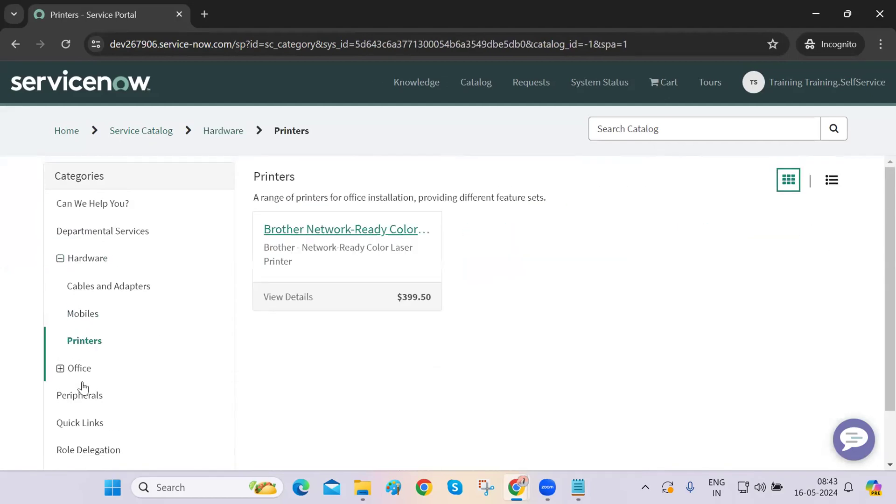
{"action": "left_click", "coordinate": [81, 402]}
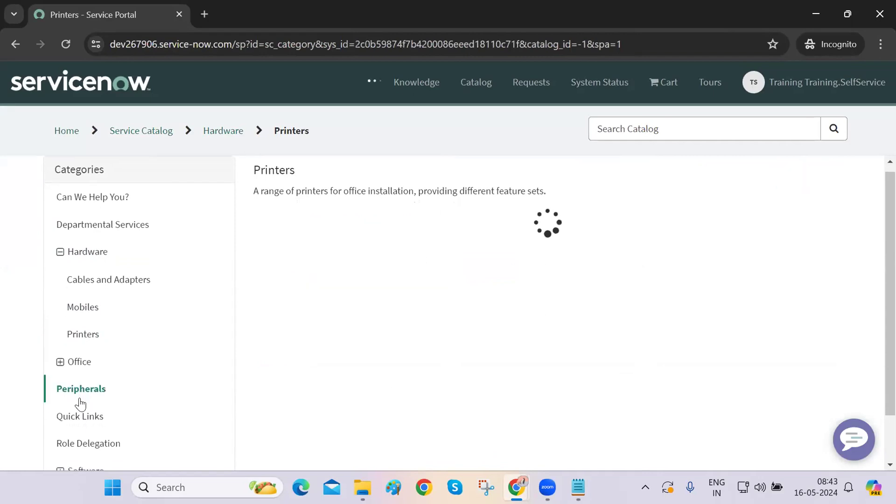
{"action": "scroll", "coordinate": [471, 354], "scroll_direction": "down", "scroll_amount": 5}
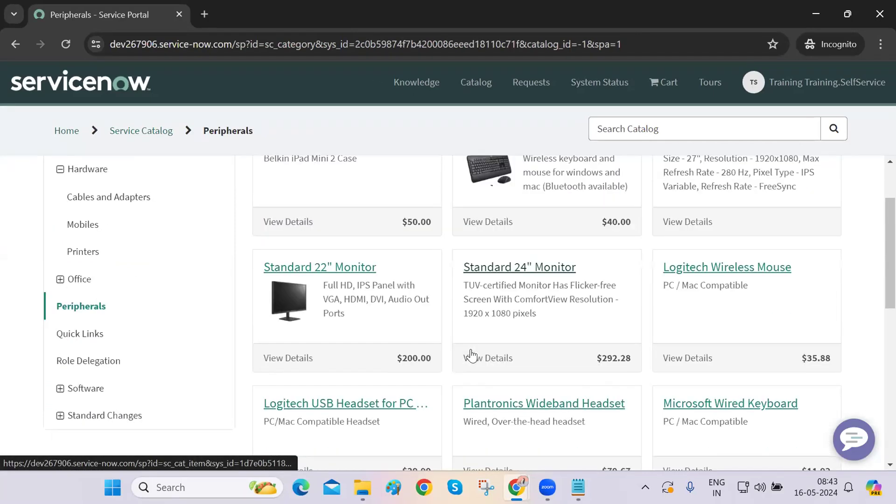
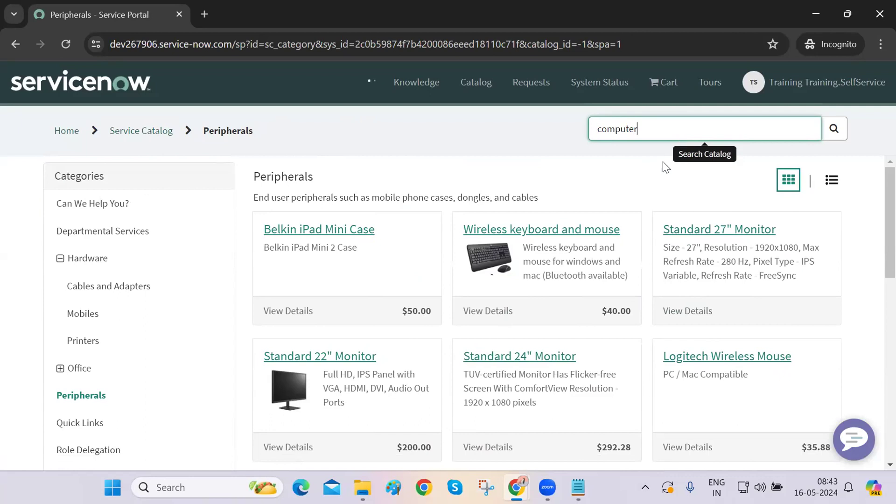
Step: Run the catalog search for computer and scroll through the results
{"action": "left_click", "coordinate": [834, 131]}
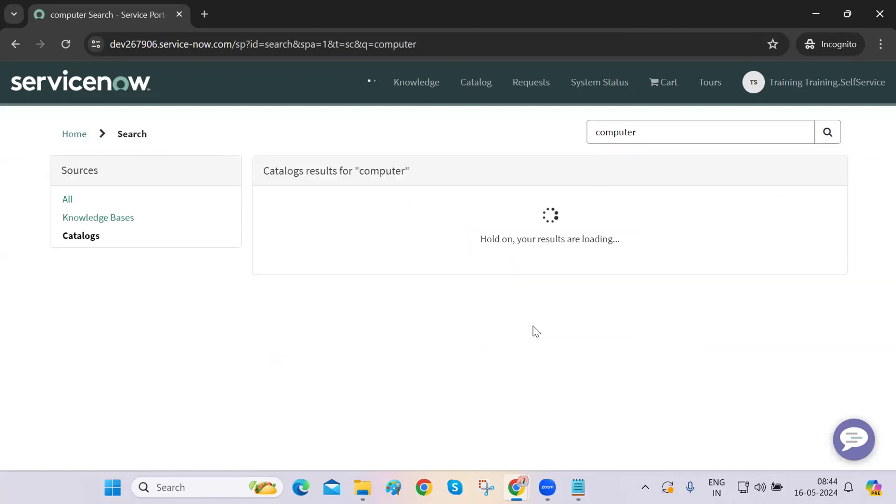
{"action": "scroll", "coordinate": [534, 327], "scroll_direction": "down", "scroll_amount": 2}
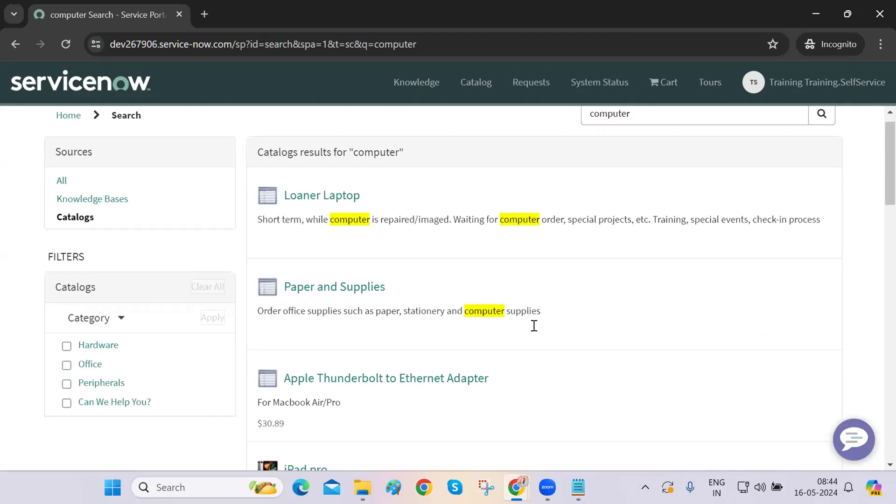
{"action": "scroll", "coordinate": [534, 332], "scroll_direction": "down", "scroll_amount": 10}
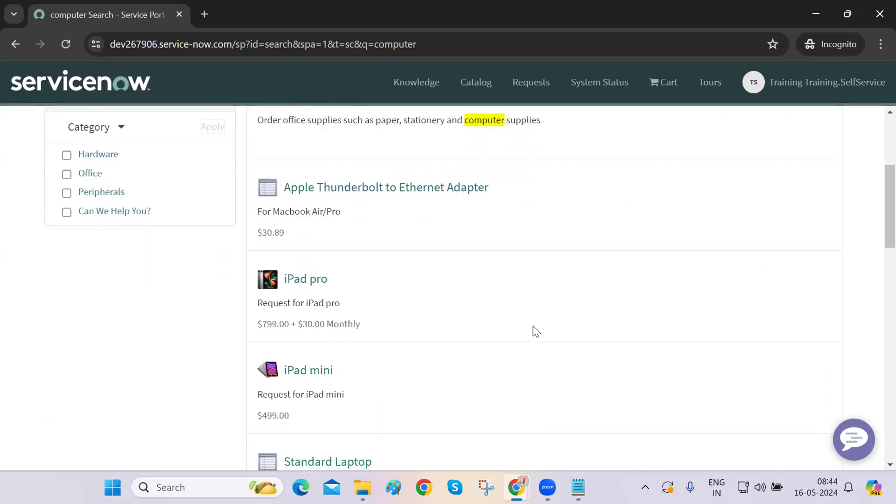
{"action": "scroll", "coordinate": [534, 332], "scroll_direction": "up", "scroll_amount": 12}
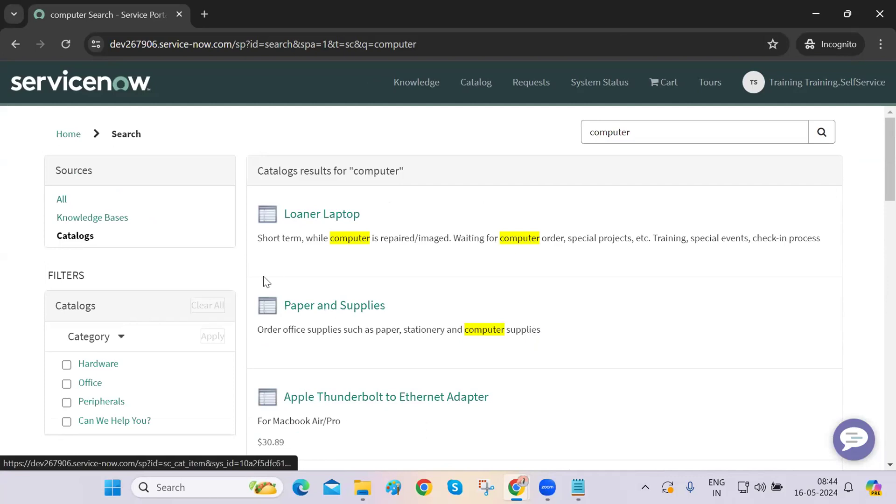
Step: Return to the portal home page and review the open 'My Laptop is broken' incident
{"action": "left_click", "coordinate": [62, 137]}
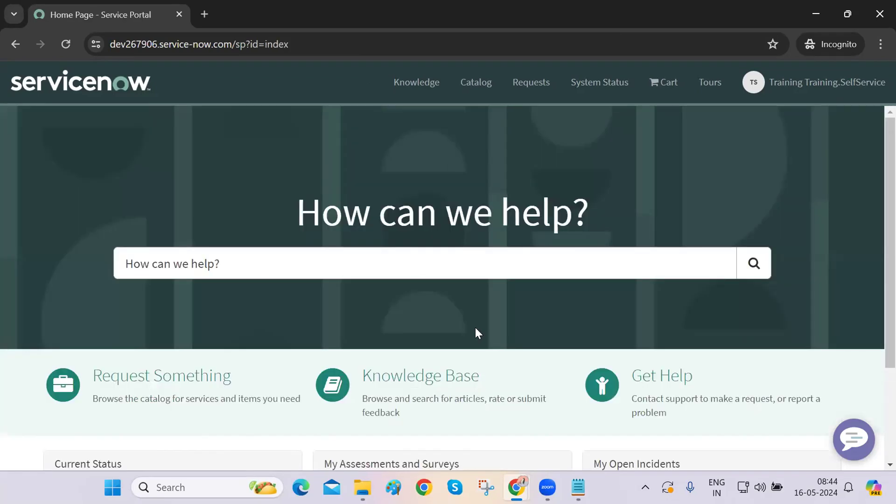
{"action": "scroll", "coordinate": [476, 329], "scroll_direction": "down", "scroll_amount": 3}
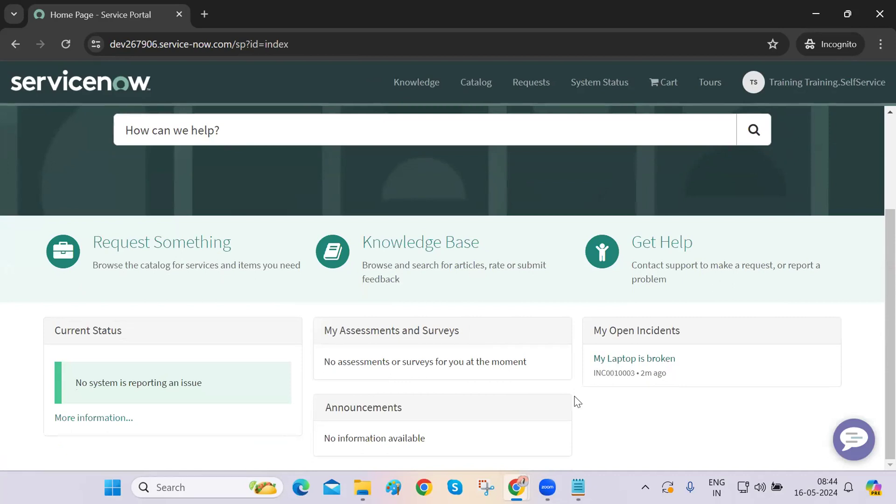
{"action": "left_click_drag", "start_coordinate": [698, 362], "coordinate": [594, 360]}
{"action": "left_click", "coordinate": [710, 349]}
{"action": "triple_click", "coordinate": [712, 348]}
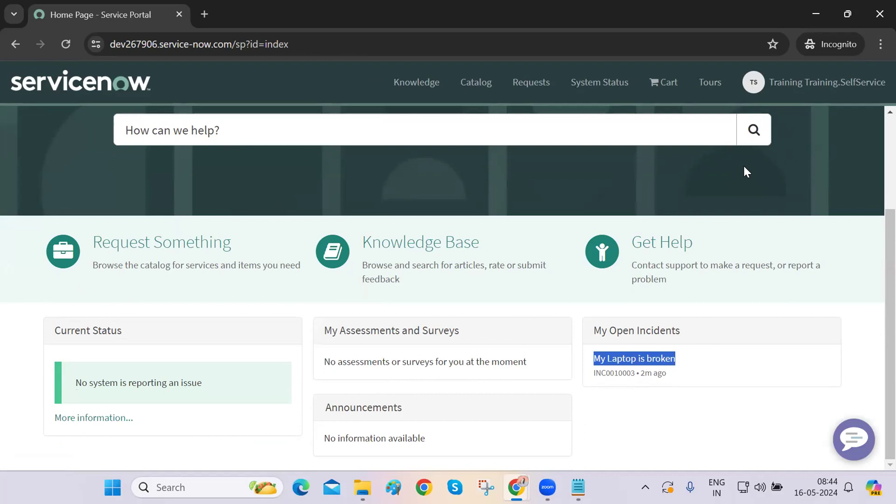
Step: Visit the Request Something catalog categories, then go back to the portal home page
{"action": "left_click", "coordinate": [627, 209]}
{"action": "left_click", "coordinate": [181, 248]}
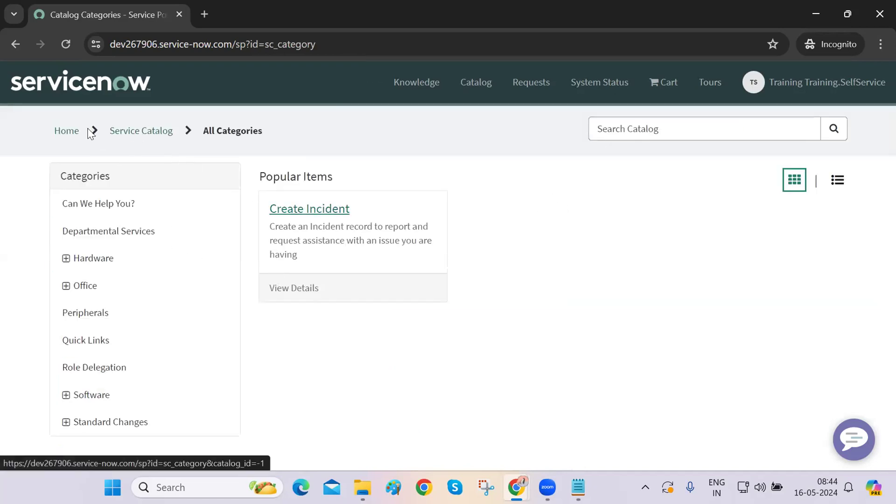
{"action": "left_click", "coordinate": [68, 134]}
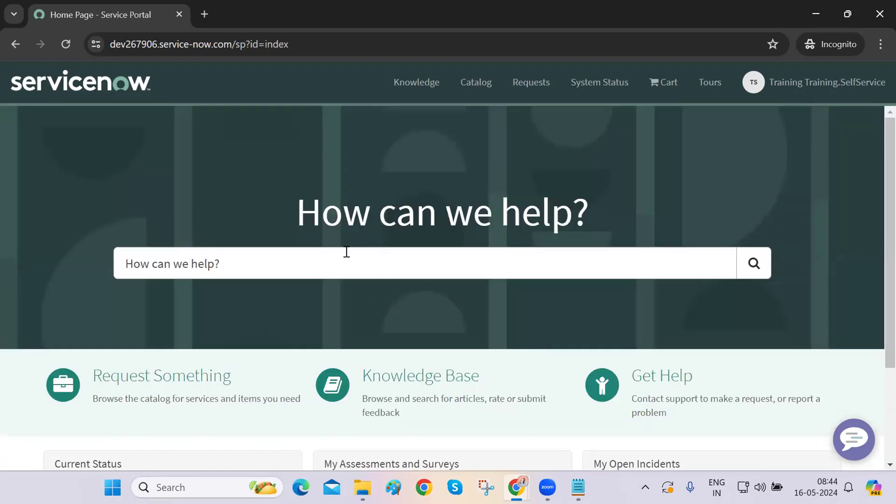
{"action": "left_click", "coordinate": [344, 262]}
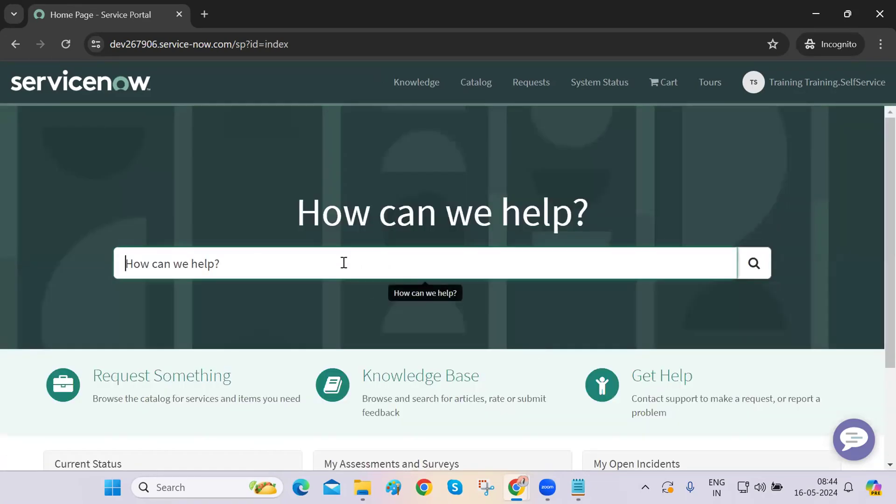
Step: Search the portal for 'create incident' and open the Create Incident item
{"action": "type", "text": "create incide"}
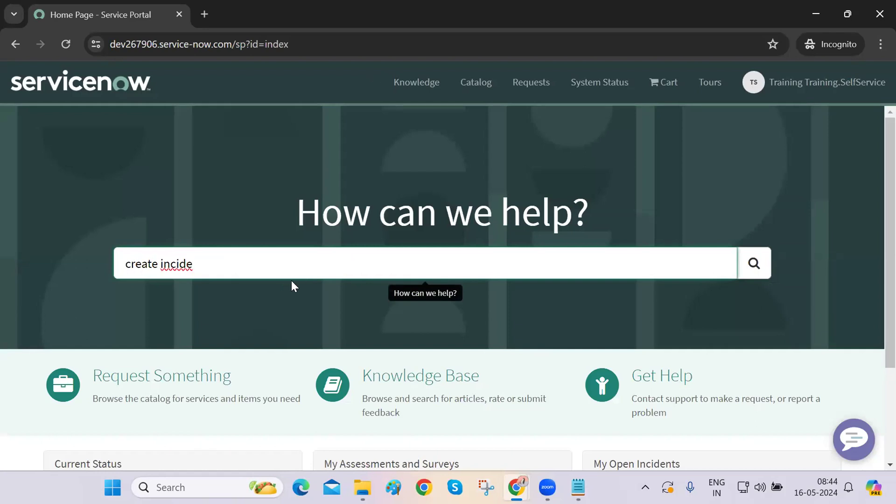
{"action": "type", "text": "nt"}
{"action": "left_click", "coordinate": [765, 263]}
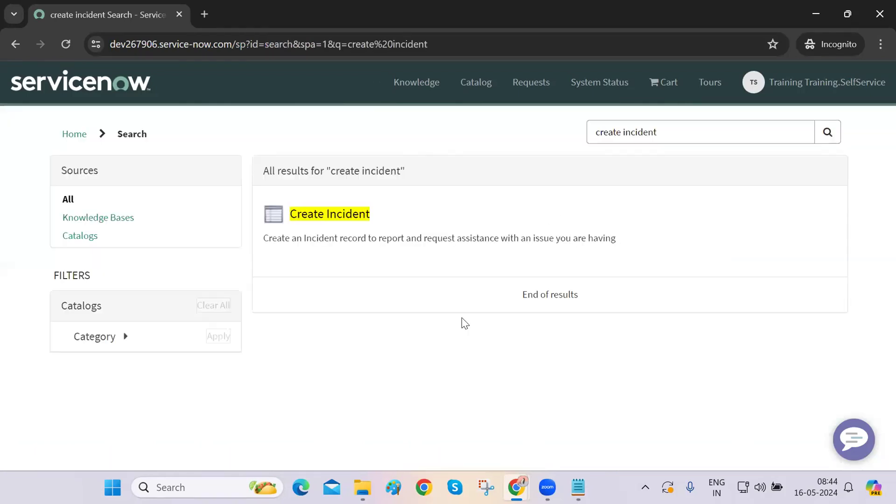
{"action": "left_click", "coordinate": [321, 216]}
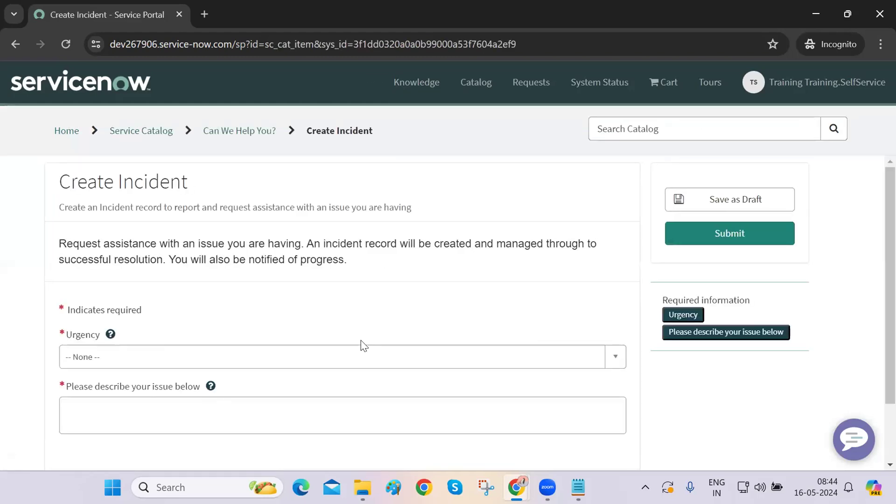
{"action": "scroll", "coordinate": [362, 345], "scroll_direction": "down", "scroll_amount": 1}
Step: Set urgency to 2 - Medium and describe the issue as 'My Email is not working'
{"action": "left_click", "coordinate": [326, 327]}
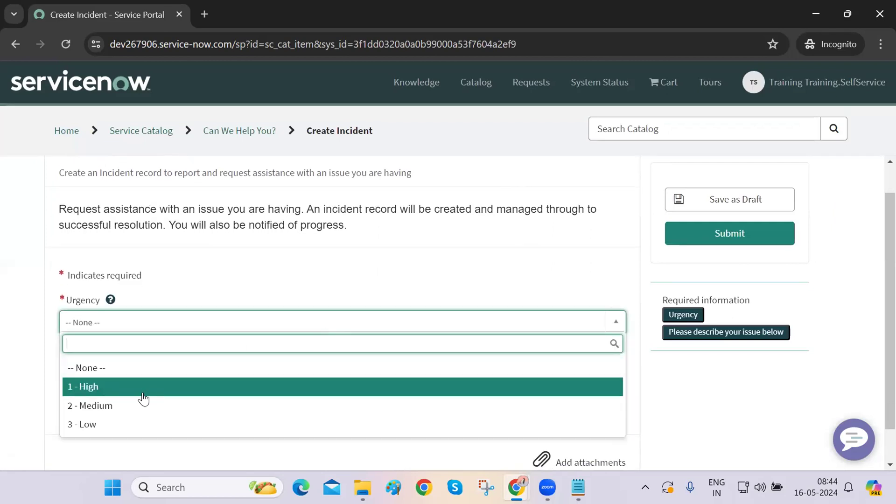
{"action": "left_click", "coordinate": [91, 406]}
{"action": "left_click", "coordinate": [154, 388]}
{"action": "type", "text": "My Email is not"}
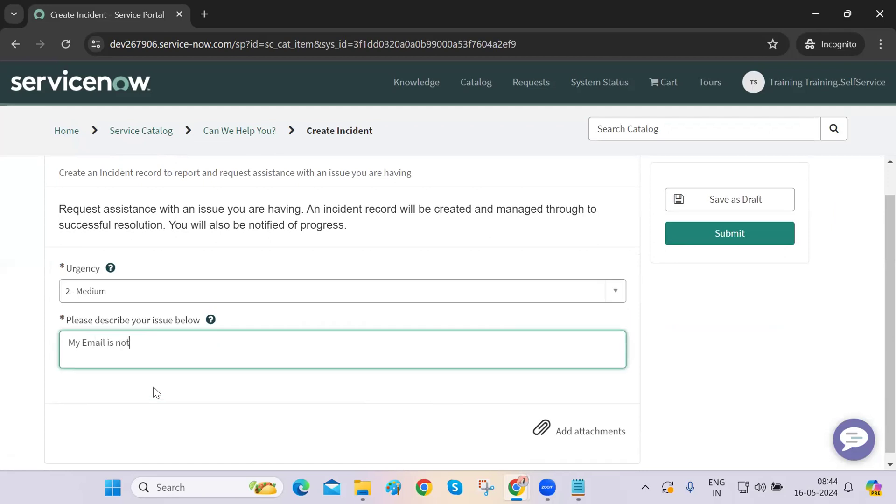
{"action": "type", "text": " working"}
{"action": "left_click", "coordinate": [664, 341]}
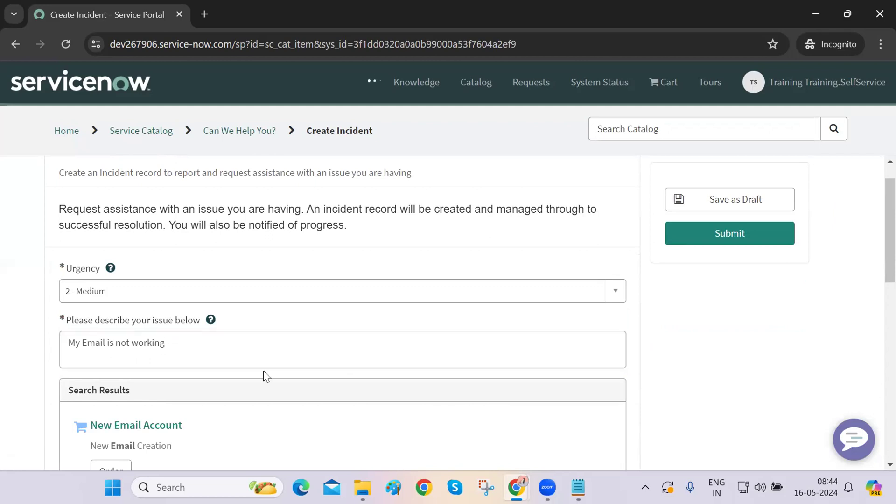
{"action": "scroll", "coordinate": [264, 370], "scroll_direction": "down", "scroll_amount": 3}
Step: Review the completed Create Incident form and submit the new incident
{"action": "left_click", "coordinate": [172, 199]}
{"action": "key", "text": "ctrl+a"}
{"action": "scroll", "coordinate": [224, 348], "scroll_direction": "down", "scroll_amount": 3}
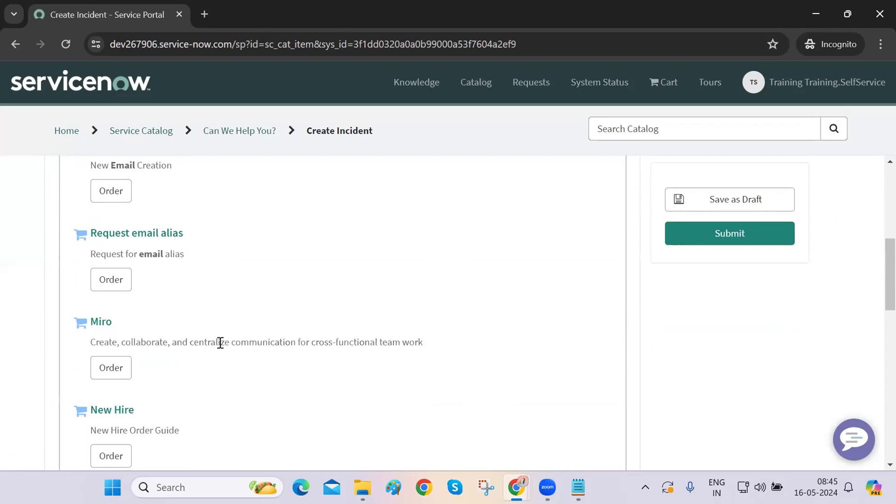
{"action": "scroll", "coordinate": [220, 343], "scroll_direction": "down", "scroll_amount": 10}
{"action": "scroll", "coordinate": [223, 347], "scroll_direction": "down", "scroll_amount": 4}
{"action": "scroll", "coordinate": [221, 345], "scroll_direction": "up", "scroll_amount": 11}
{"action": "scroll", "coordinate": [221, 345], "scroll_direction": "up", "scroll_amount": 5}
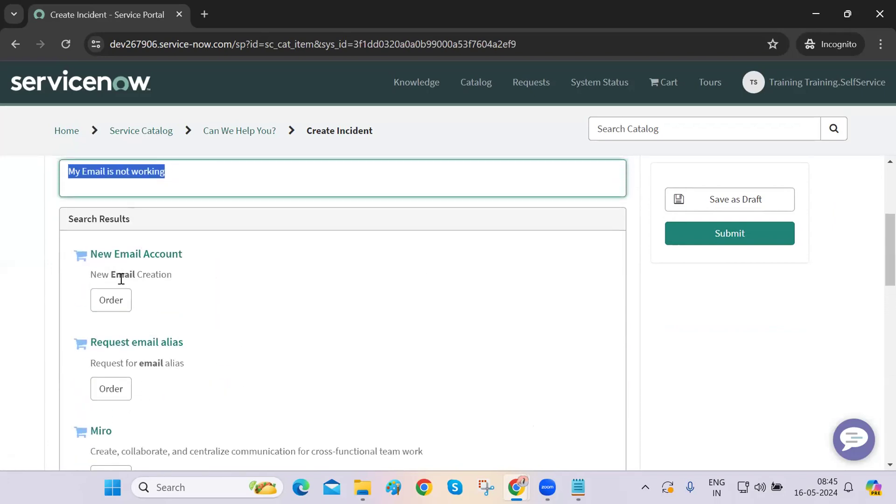
{"action": "scroll", "coordinate": [278, 353], "scroll_direction": "up", "scroll_amount": 2}
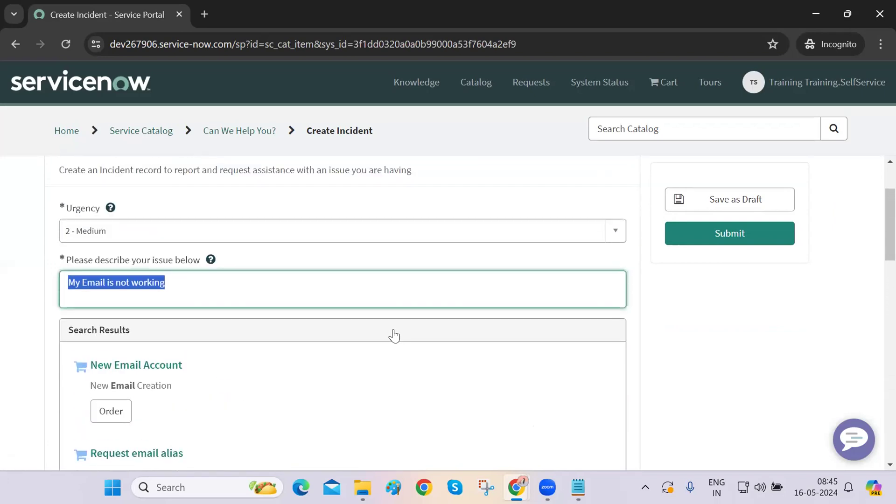
{"action": "left_click", "coordinate": [630, 361]}
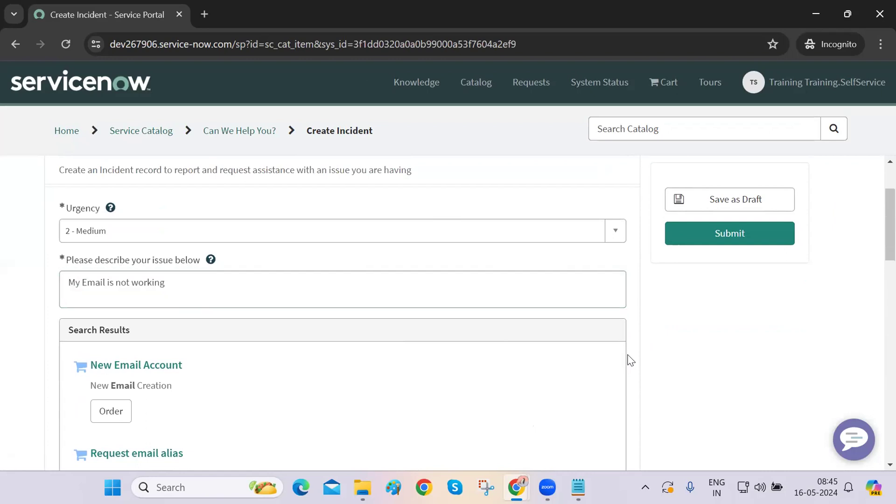
{"action": "left_click", "coordinate": [703, 235]}
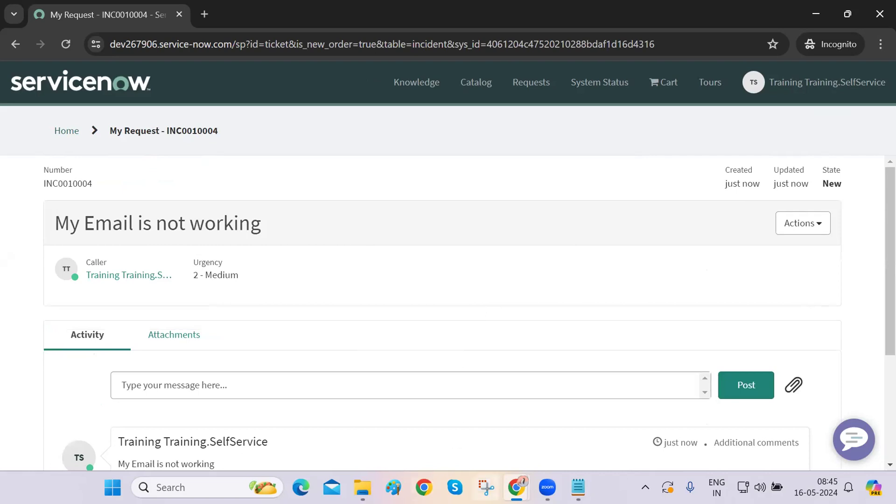
Step: Close the INC0010003 tab, refresh the incident list and open INC0010004
{"action": "mouse_move", "coordinate": [516, 488]}
{"action": "left_click", "coordinate": [458, 425]}
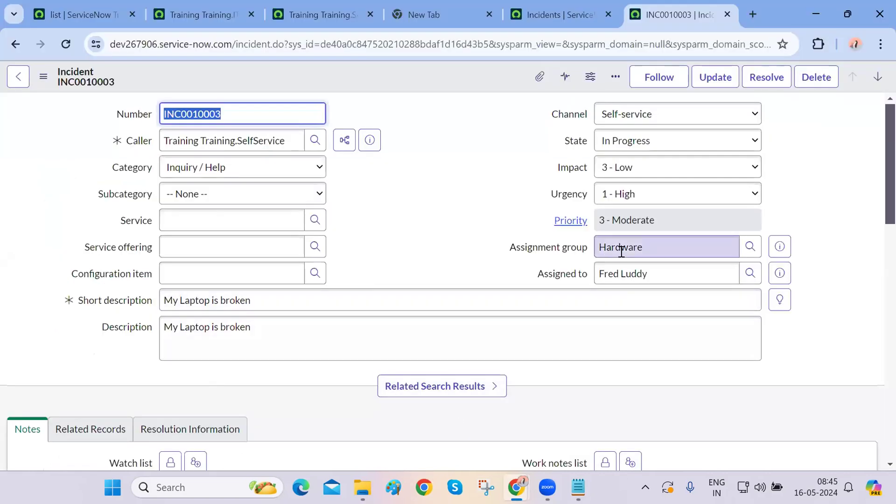
{"action": "left_click", "coordinate": [15, 44]}
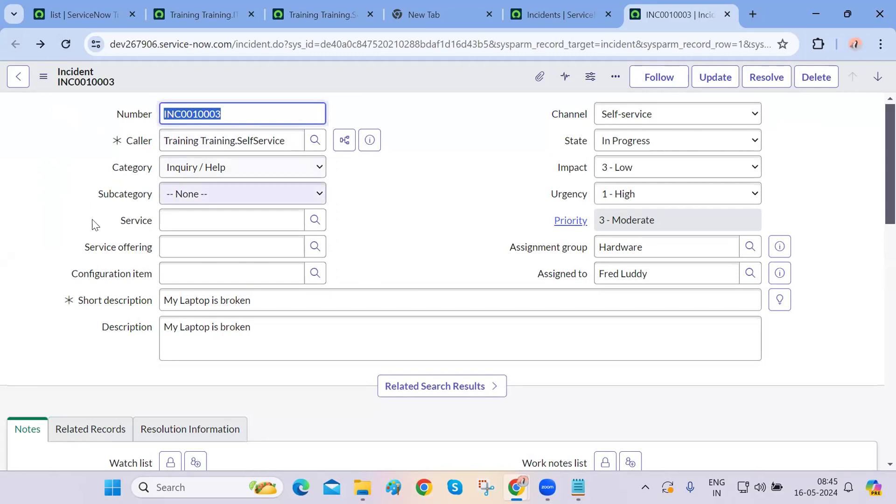
{"action": "key", "text": "ctrl+w"}
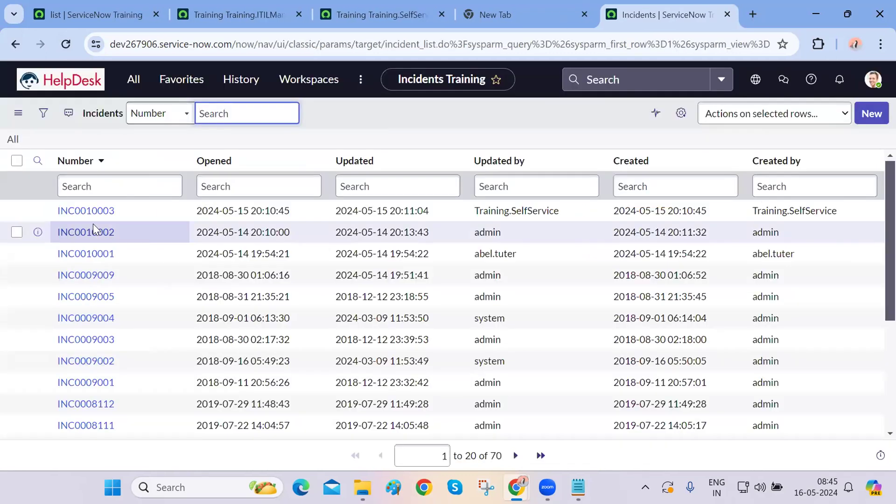
{"action": "left_click", "coordinate": [12, 140]}
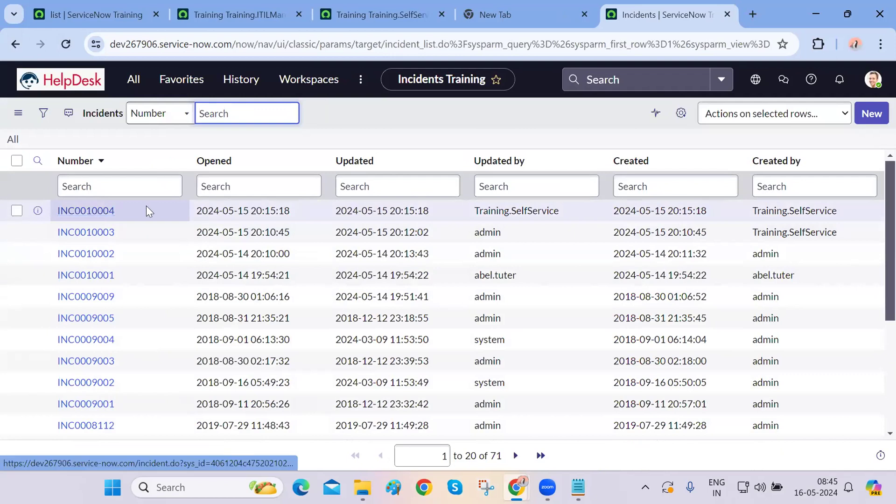
{"action": "left_click", "coordinate": [87, 211]}
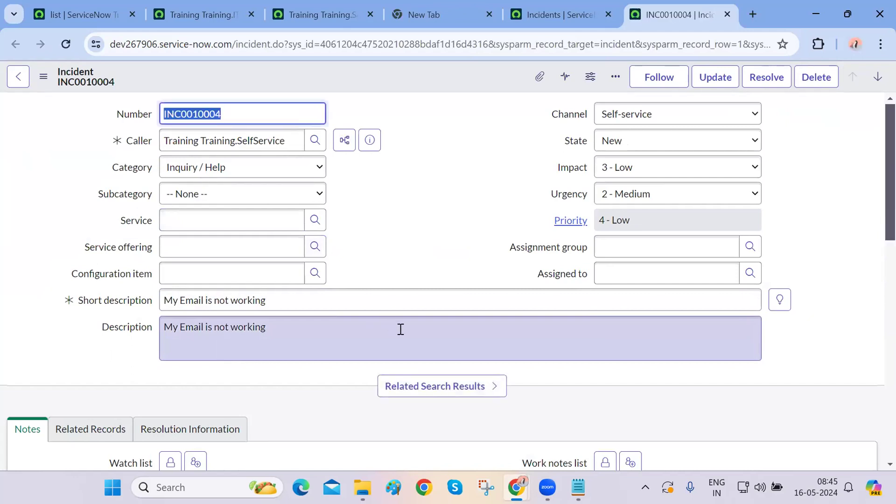
Step: Keep category Inquiry / Help and set the subcategory to Email
{"action": "left_click", "coordinate": [651, 243]}
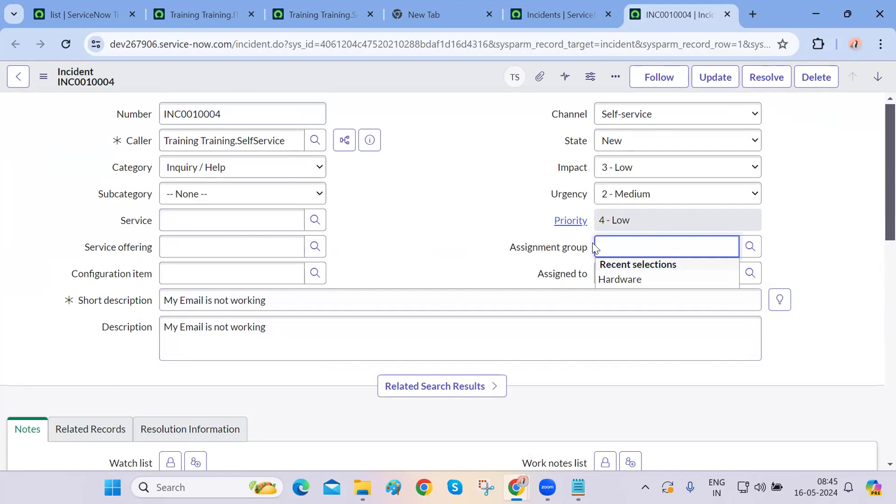
{"action": "double_click", "coordinate": [637, 242]}
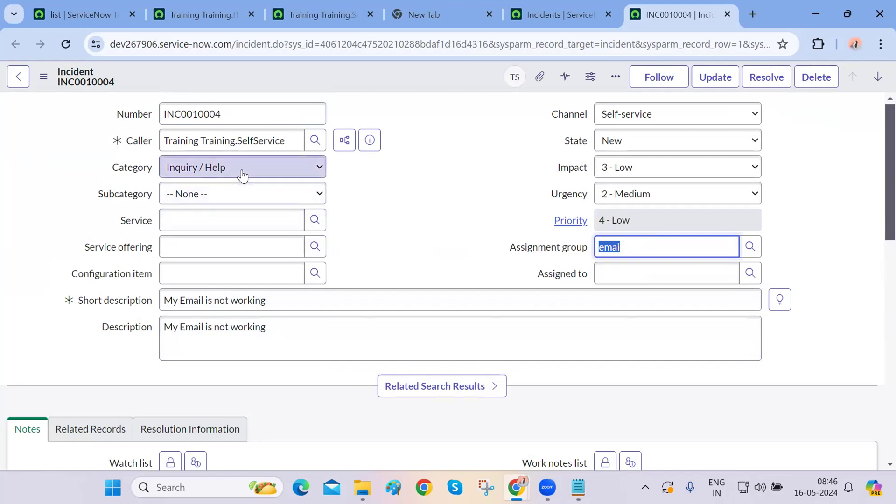
{"action": "left_click", "coordinate": [307, 175]}
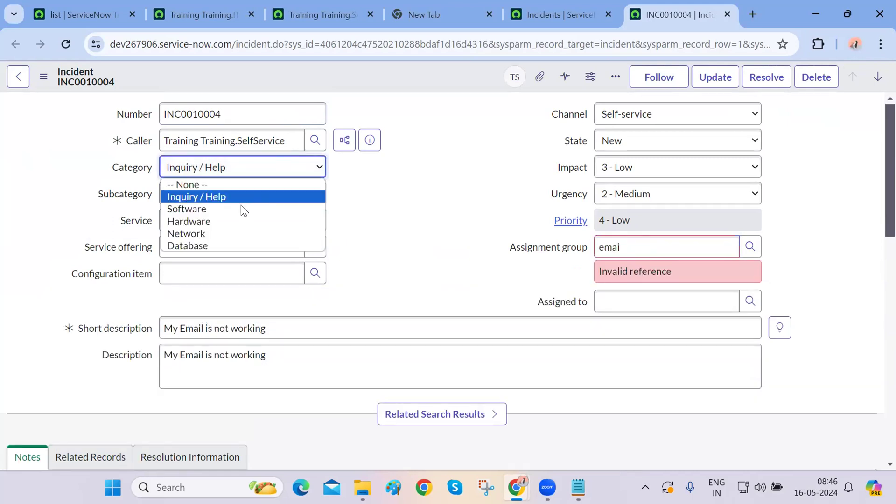
{"action": "left_click", "coordinate": [218, 198]}
{"action": "left_click", "coordinate": [252, 195]}
{"action": "left_click", "coordinate": [208, 236]}
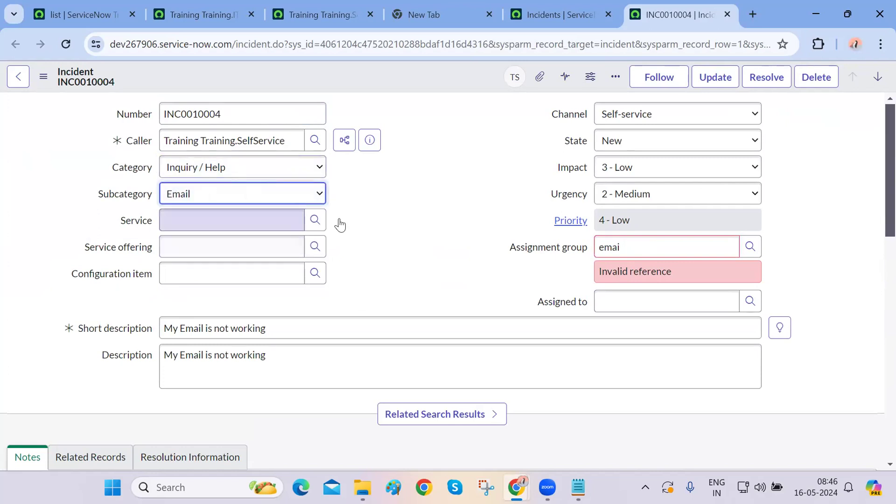
Step: Clear the assignment group and pick Software from the lookup filtered by name '*software'
{"action": "double_click", "coordinate": [623, 243]}
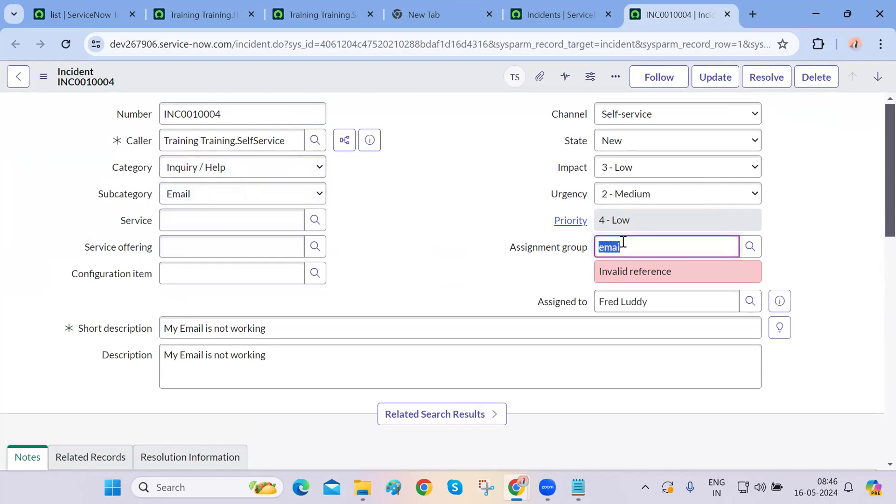
{"action": "key", "text": "BackSpace"}
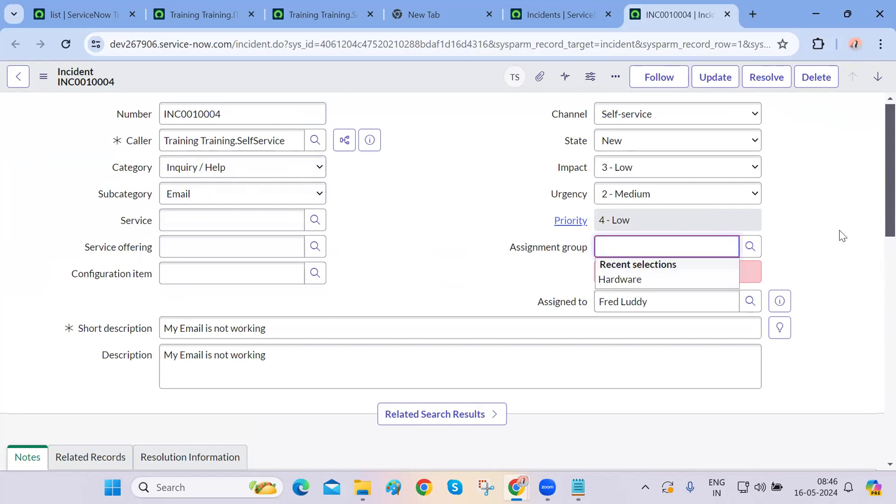
{"action": "left_click", "coordinate": [831, 233]}
{"action": "left_click", "coordinate": [750, 246]}
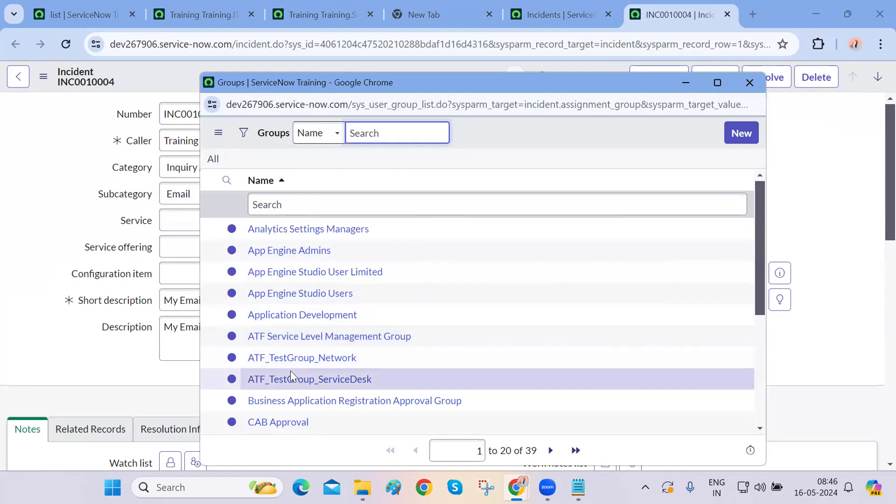
{"action": "scroll", "coordinate": [291, 371], "scroll_direction": "down", "scroll_amount": 5}
{"action": "scroll", "coordinate": [260, 201], "scroll_direction": "up", "scroll_amount": 5}
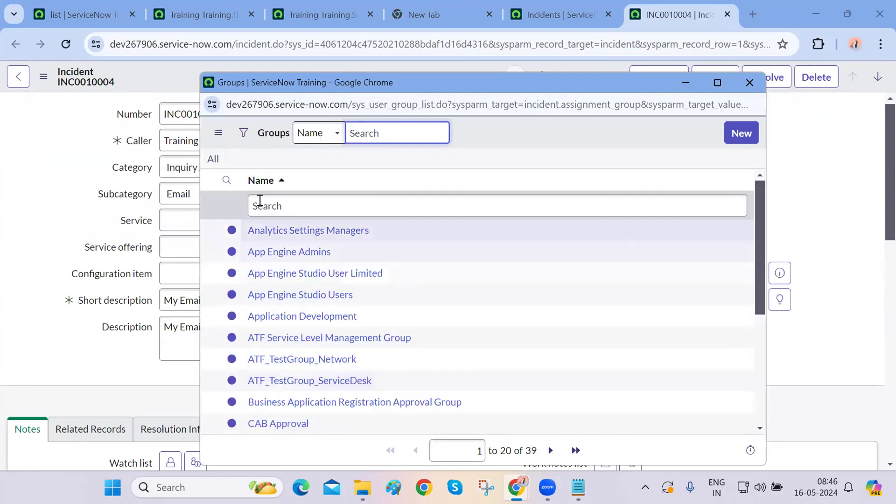
{"action": "left_click", "coordinate": [259, 202]}
{"action": "type", "text": "*emai"}
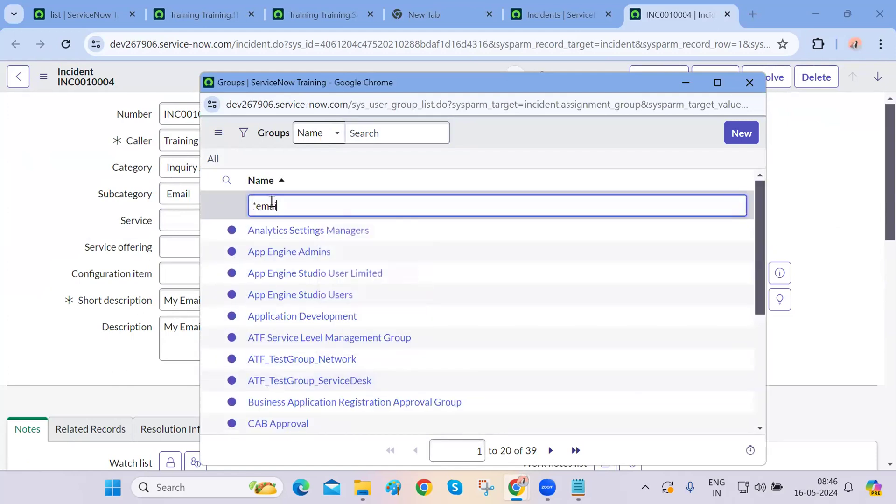
{"action": "type", "text": "l"}
{"action": "key", "text": "Return"}
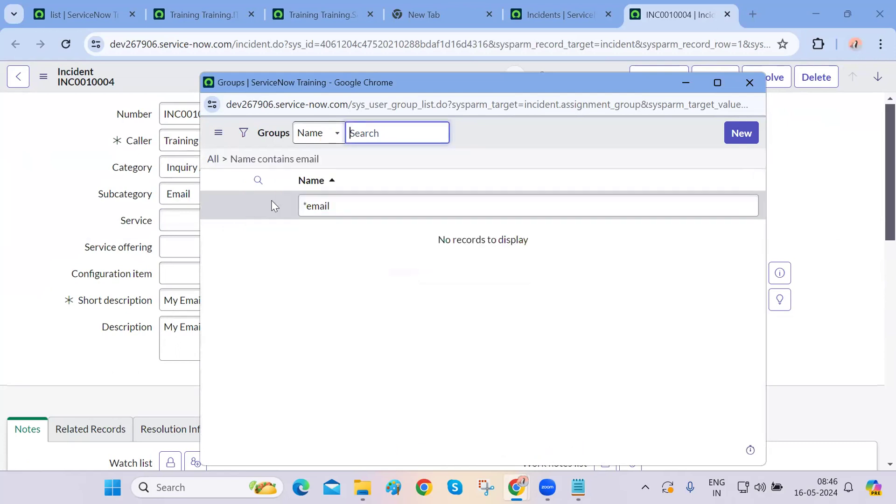
{"action": "double_click", "coordinate": [321, 204]}
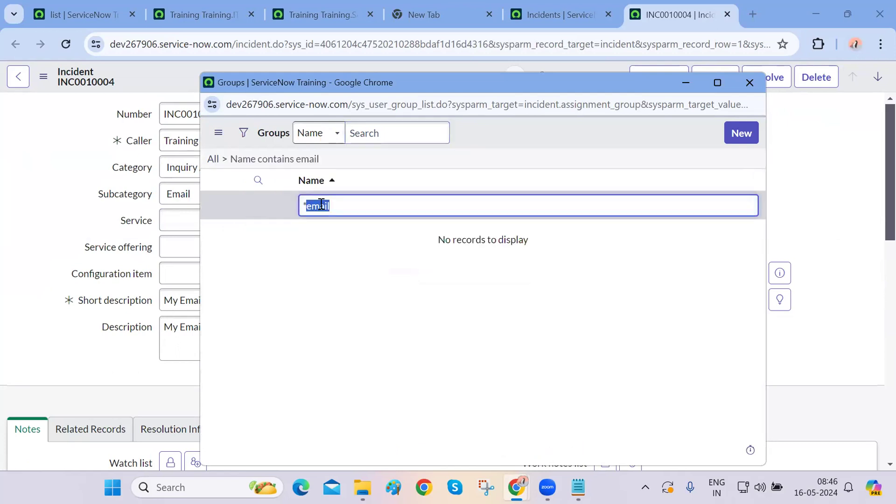
{"action": "type", "text": "softwa"}
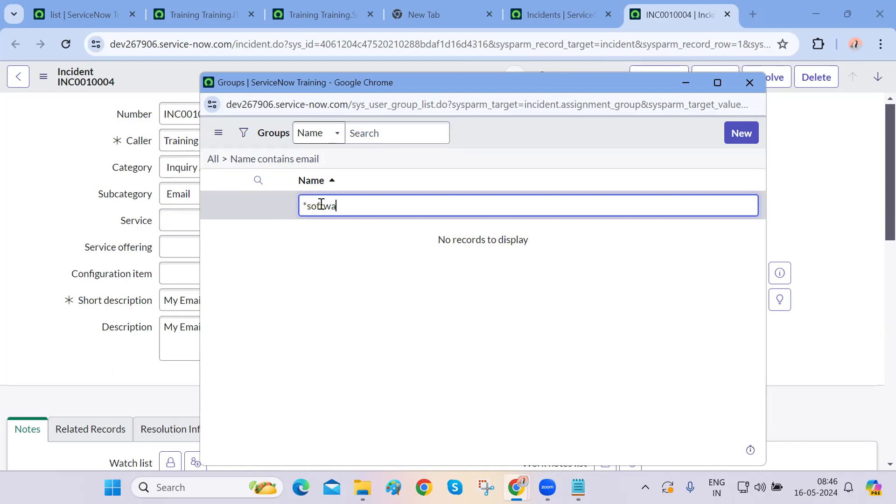
{"action": "type", "text": "re"}
{"action": "key", "text": "Return"}
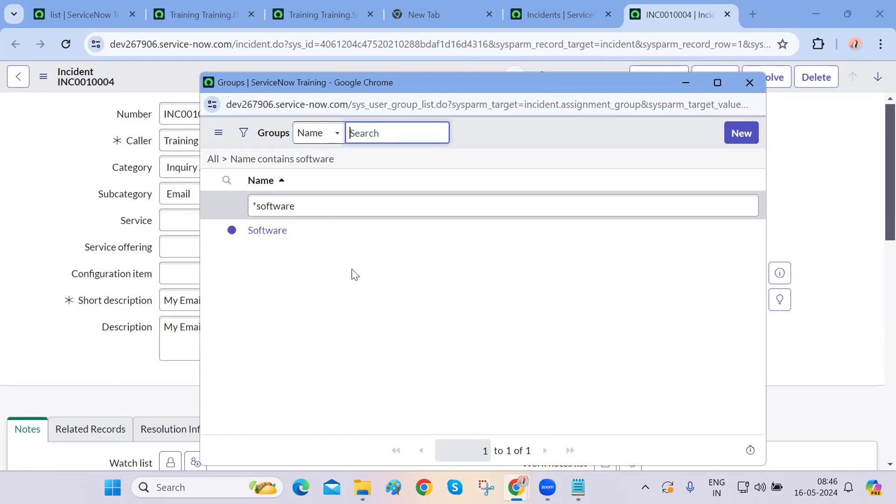
{"action": "left_click", "coordinate": [260, 231]}
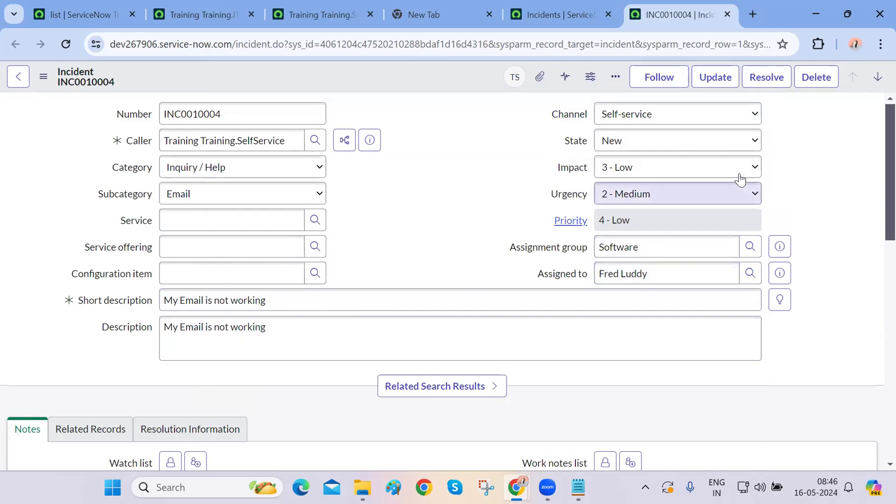
Step: Save INC0010004 with the Software assignment group
{"action": "right_click", "coordinate": [419, 83]}
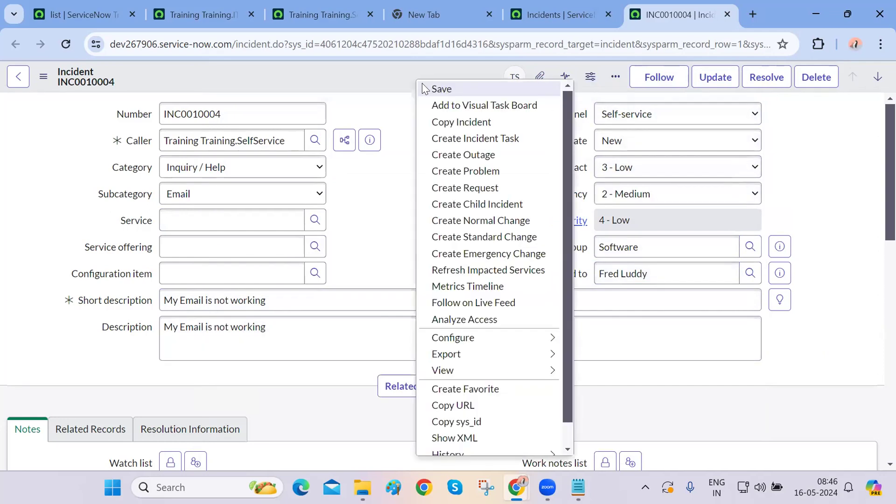
{"action": "left_click", "coordinate": [426, 88]}
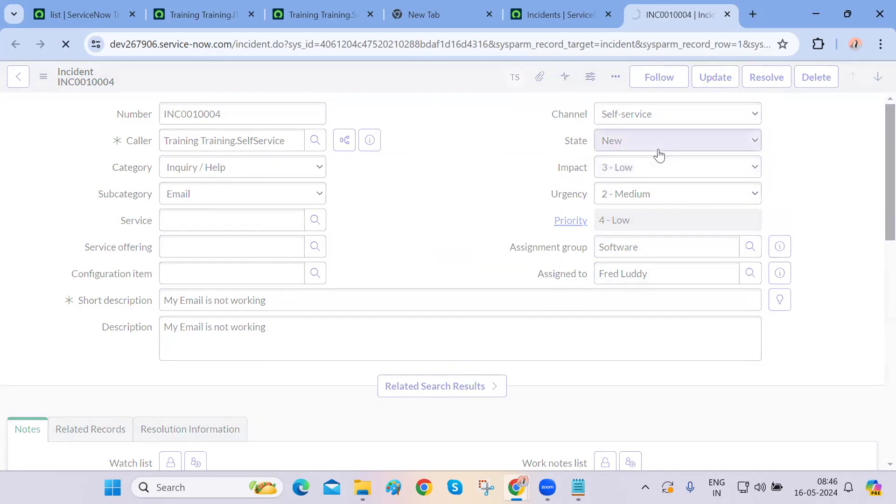
{"action": "mouse_move", "coordinate": [516, 488]}
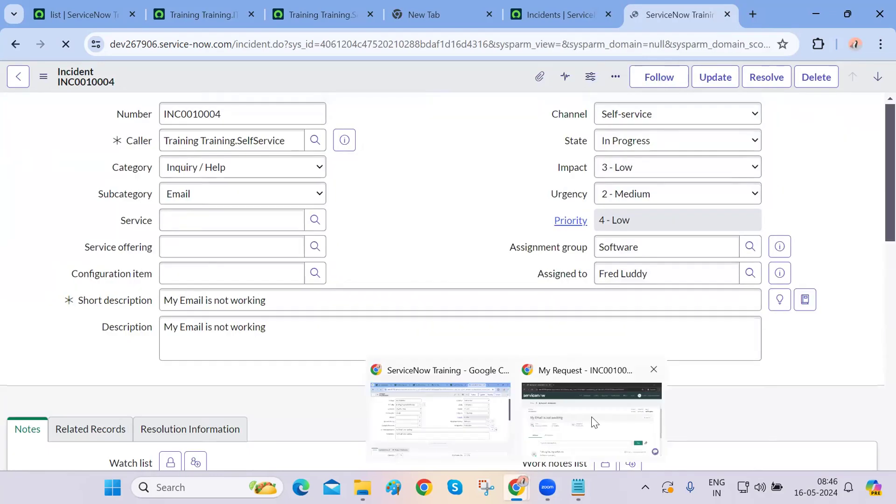
{"action": "left_click", "coordinate": [593, 424]}
{"action": "left_click", "coordinate": [815, 9]}
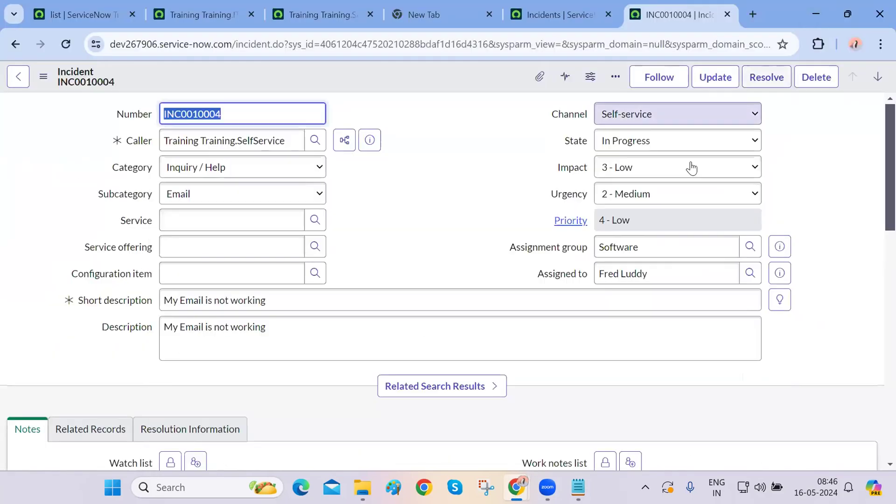
{"action": "left_click", "coordinate": [671, 141]}
{"action": "left_click", "coordinate": [829, 181]}
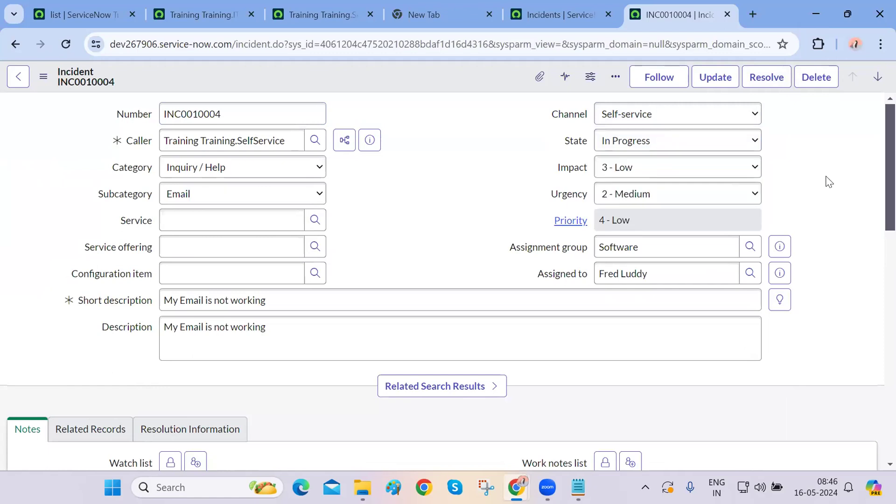
{"action": "scroll", "coordinate": [829, 182], "scroll_direction": "down", "scroll_amount": 5}
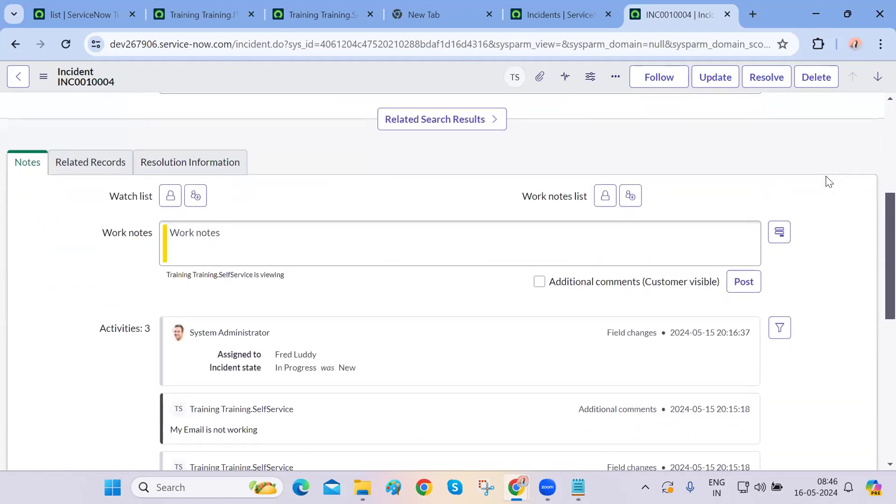
{"action": "scroll", "coordinate": [829, 181], "scroll_direction": "up", "scroll_amount": 5}
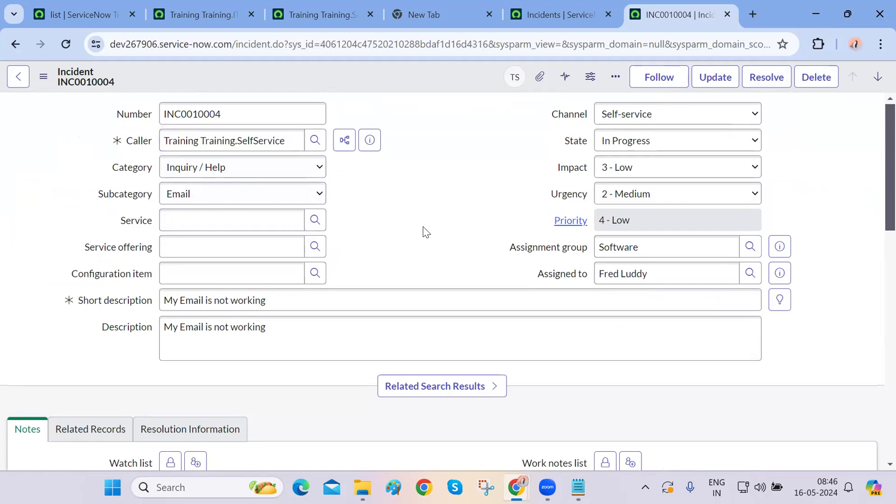
{"action": "triple_click", "coordinate": [292, 140]}
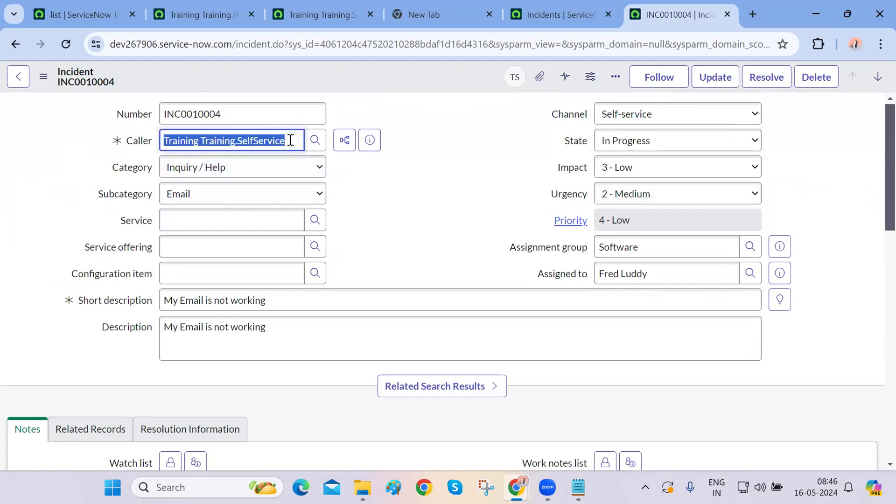
{"action": "left_click", "coordinate": [424, 252]}
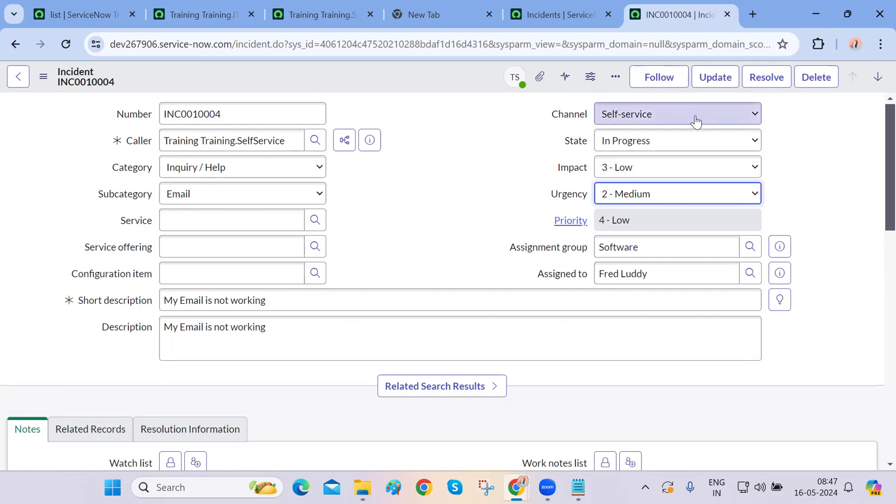
{"action": "left_click", "coordinate": [696, 140]}
{"action": "left_click", "coordinate": [838, 167]}
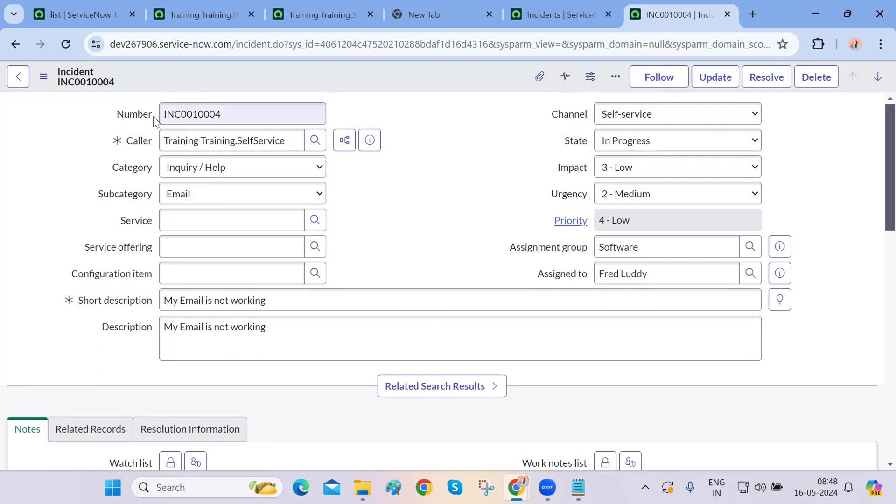
{"action": "left_click", "coordinate": [82, 14]}
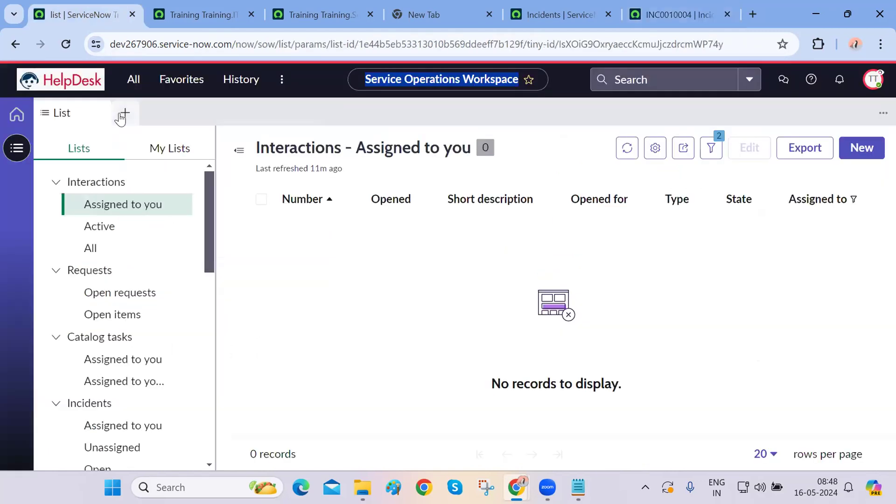
{"action": "key", "text": "ctrl+Tab"}
{"action": "key", "text": "ctrl+Tab"}
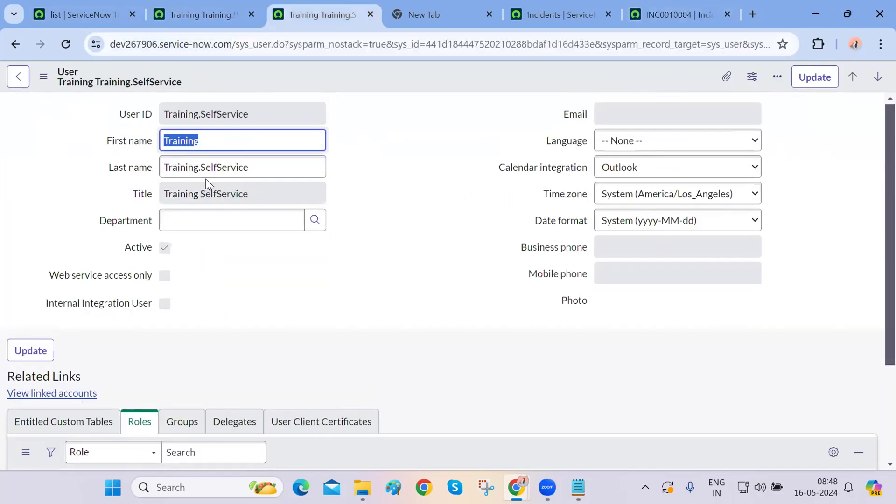
{"action": "key", "text": "ctrl+Tab"}
{"action": "key", "text": "ctrl+Tab"}
{"action": "scroll", "coordinate": [260, 344], "scroll_direction": "down", "scroll_amount": 4}
{"action": "scroll", "coordinate": [261, 345], "scroll_direction": "up", "scroll_amount": 4}
{"action": "left_click", "coordinate": [12, 142]}
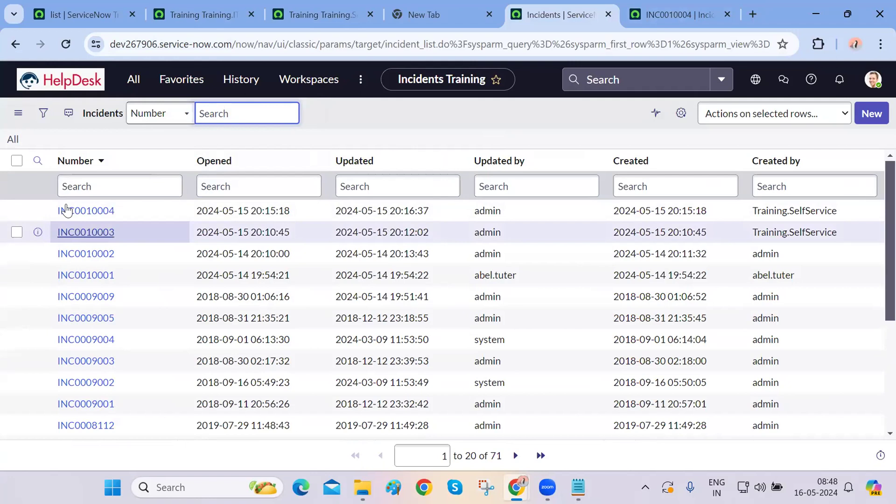
{"action": "scroll", "coordinate": [180, 390], "scroll_direction": "down", "scroll_amount": 4}
{"action": "scroll", "coordinate": [180, 390], "scroll_direction": "up", "scroll_amount": 4}
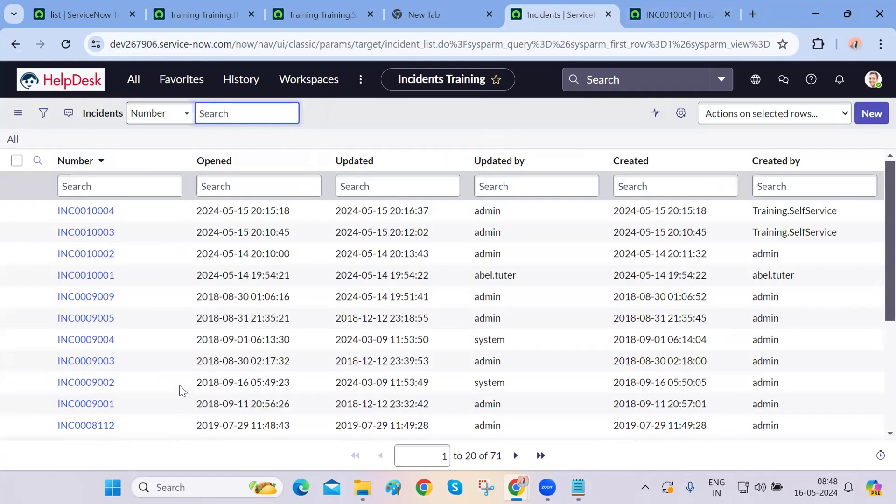
{"action": "left_click", "coordinate": [466, 121]}
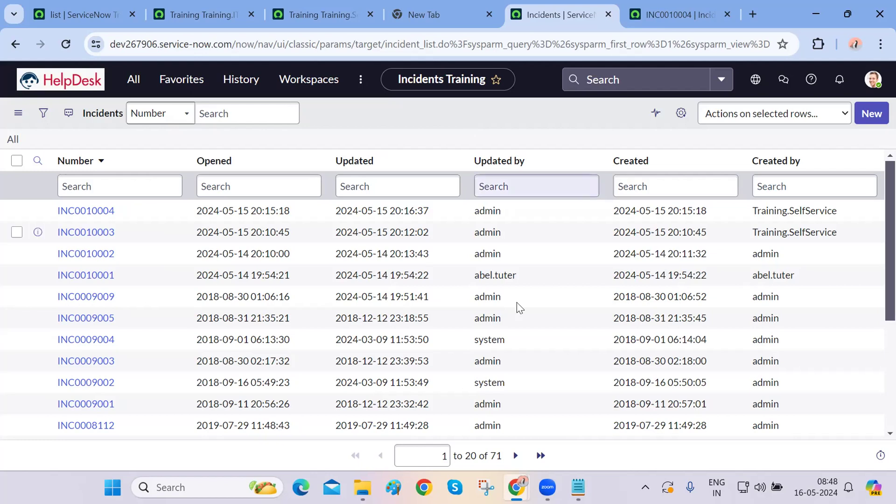
{"action": "mouse_move", "coordinate": [516, 488]}
{"action": "left_click", "coordinate": [461, 423]}
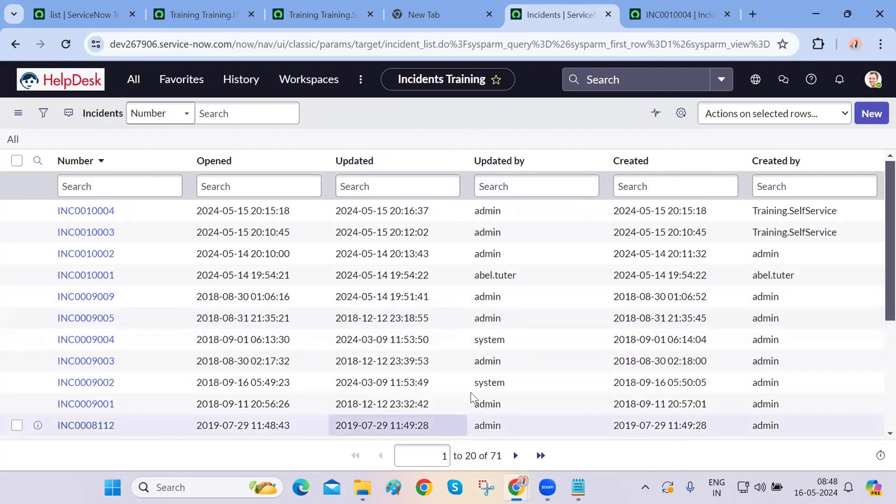
{"action": "key", "text": "ctrl+Tab"}
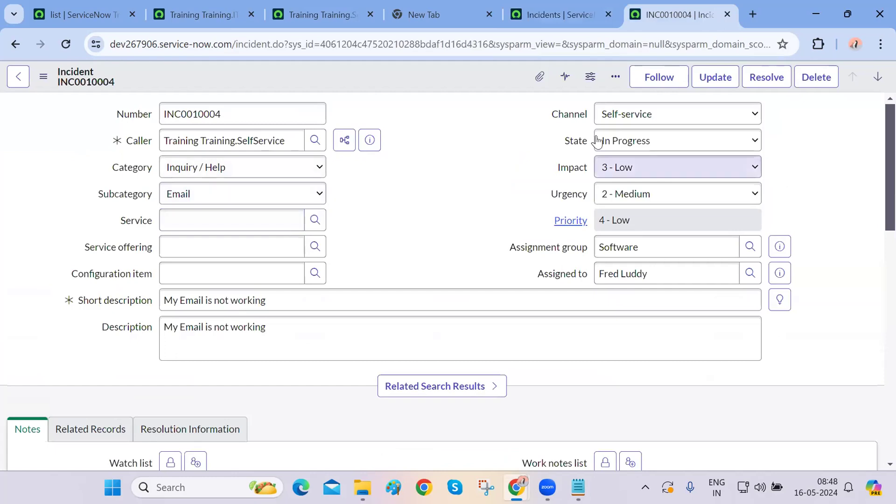
Step: Set the state to Resolved with resolution code Solution provided
{"action": "left_click", "coordinate": [635, 140]}
{"action": "left_click", "coordinate": [635, 195]}
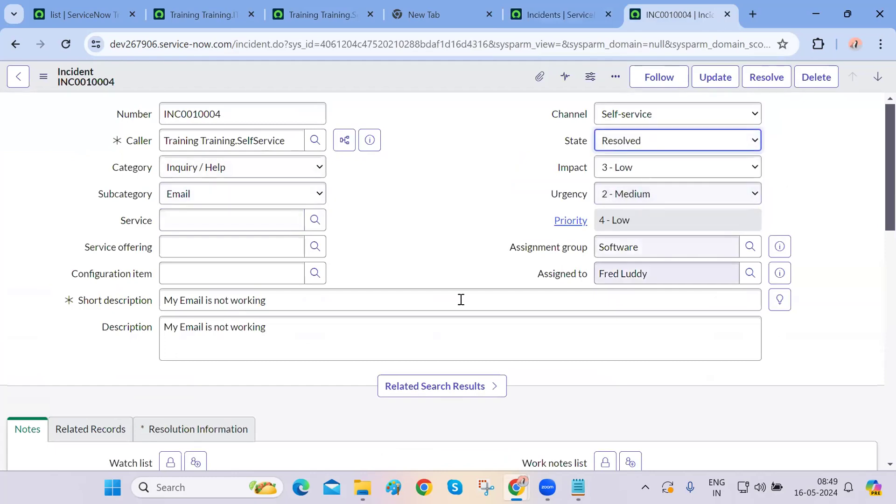
{"action": "scroll", "coordinate": [414, 346], "scroll_direction": "down", "scroll_amount": 4}
{"action": "left_click", "coordinate": [149, 247]}
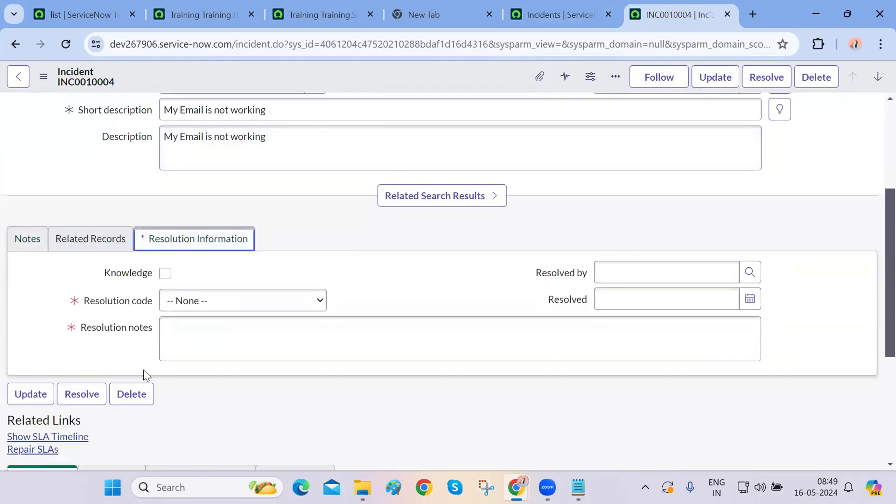
{"action": "scroll", "coordinate": [248, 255], "scroll_direction": "down", "scroll_amount": 1}
{"action": "left_click", "coordinate": [245, 248]}
{"action": "left_click", "coordinate": [204, 368]}
Step: Enter the resolution note 'Complketed' and save the resolved incident
{"action": "left_click", "coordinate": [282, 292]}
{"action": "type", "text": "Comp"}
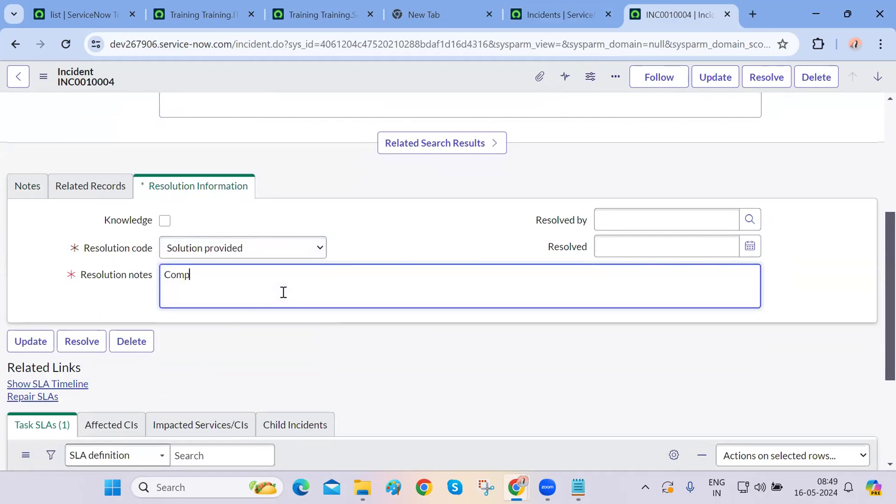
{"action": "type", "text": "lketed"}
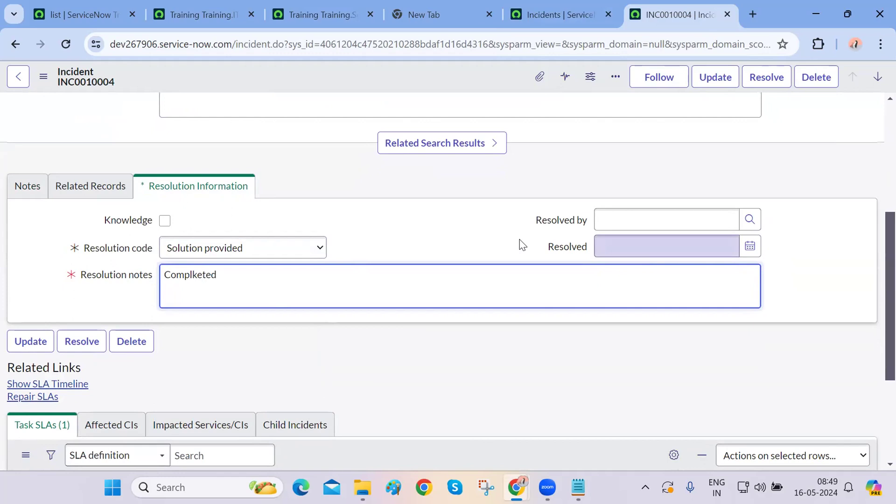
{"action": "scroll", "coordinate": [518, 244], "scroll_direction": "up", "scroll_amount": 5}
{"action": "right_click", "coordinate": [445, 82]}
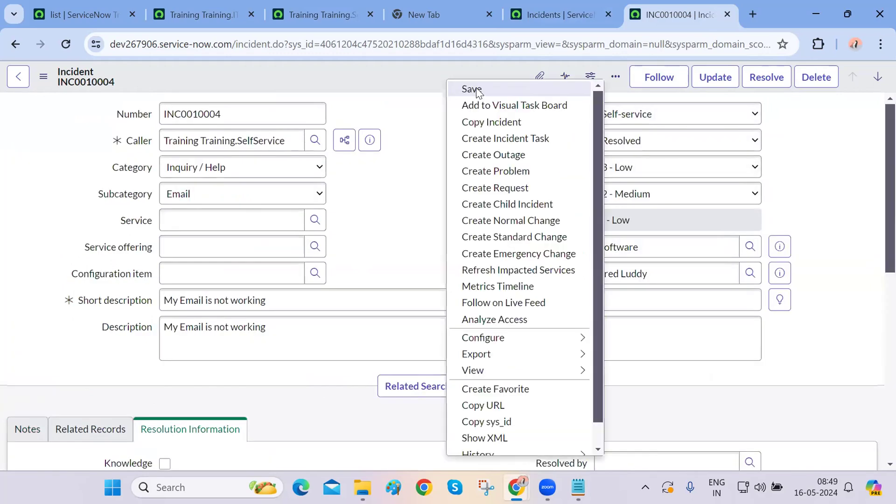
{"action": "left_click", "coordinate": [476, 90]}
{"action": "mouse_move", "coordinate": [578, 487]}
{"action": "mouse_move", "coordinate": [517, 487]}
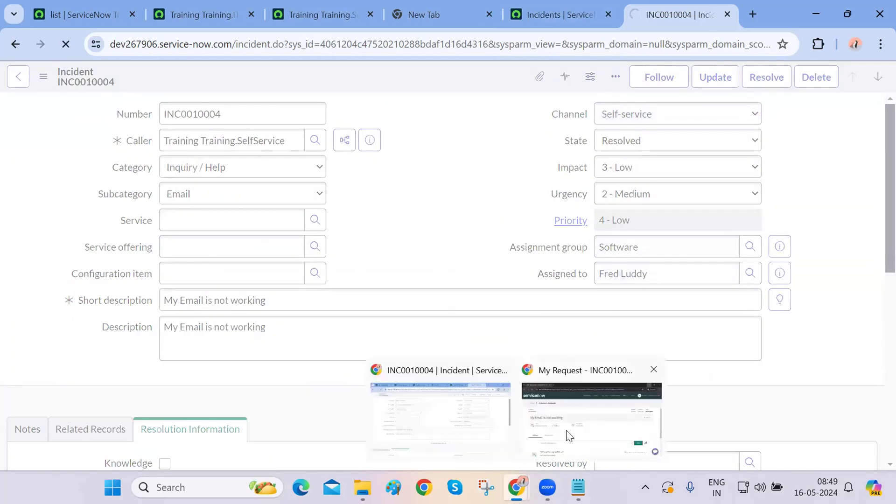
{"action": "left_click", "coordinate": [567, 432]}
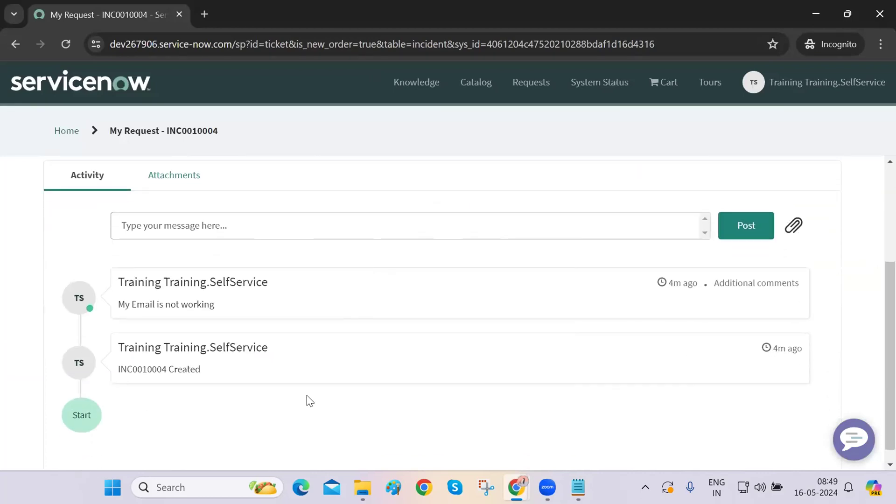
Step: Dismiss the portal request's actions and reload INC0010004, confirming channel Self-service
{"action": "left_click", "coordinate": [787, 230]}
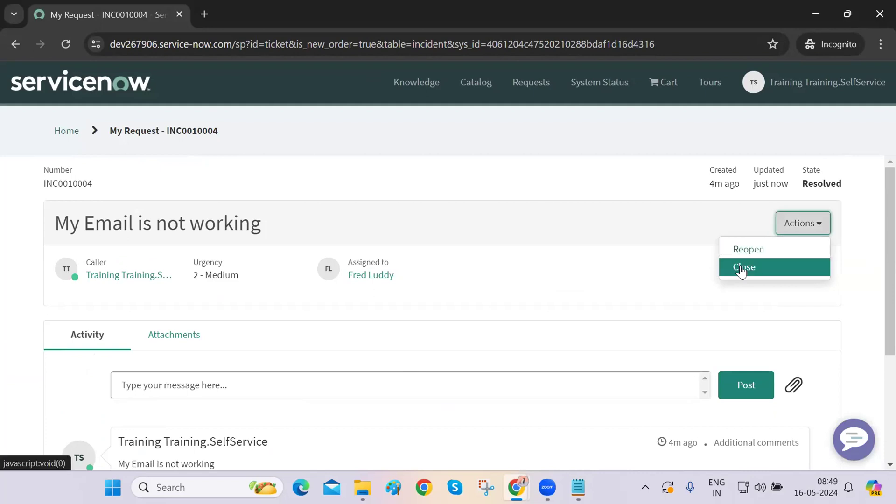
{"action": "left_click", "coordinate": [637, 239]}
{"action": "key", "text": "Tab"}
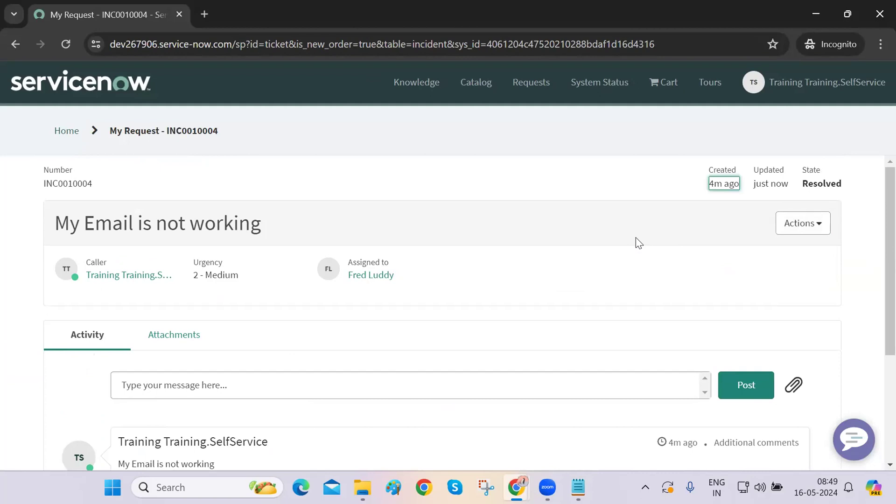
{"action": "key", "text": "alt+Tab"}
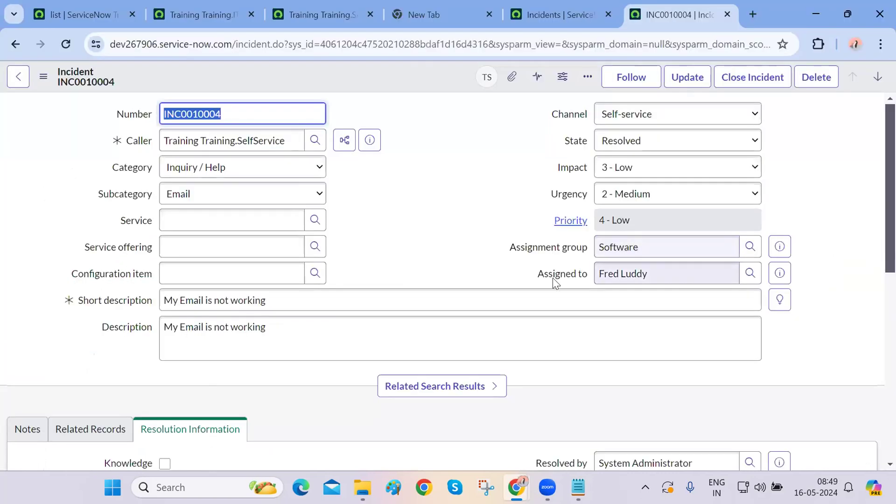
{"action": "left_click", "coordinate": [66, 44]}
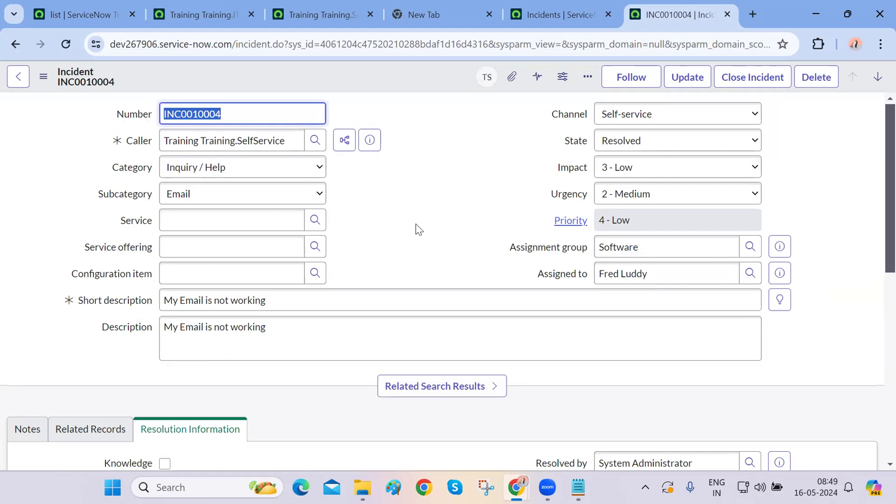
{"action": "left_click", "coordinate": [736, 114]}
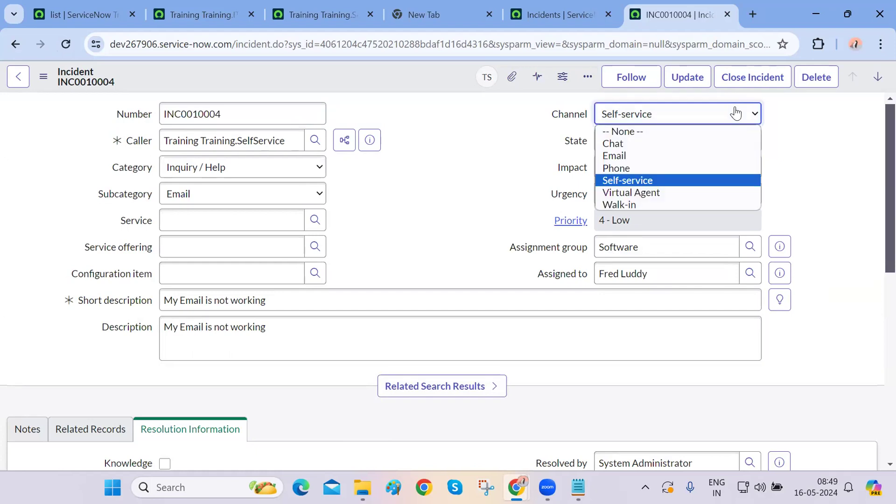
{"action": "left_click", "coordinate": [833, 162]}
Step: Return the portal to its home page and minimize the portal window
{"action": "mouse_move", "coordinate": [518, 485]}
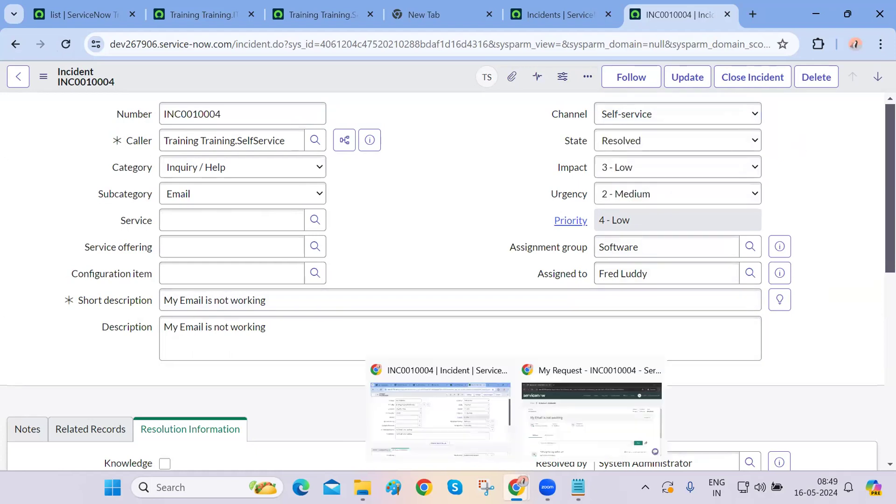
{"action": "left_click", "coordinate": [591, 416]}
{"action": "left_click_drag", "start_coordinate": [232, 44], "coordinate": [46, 44]}
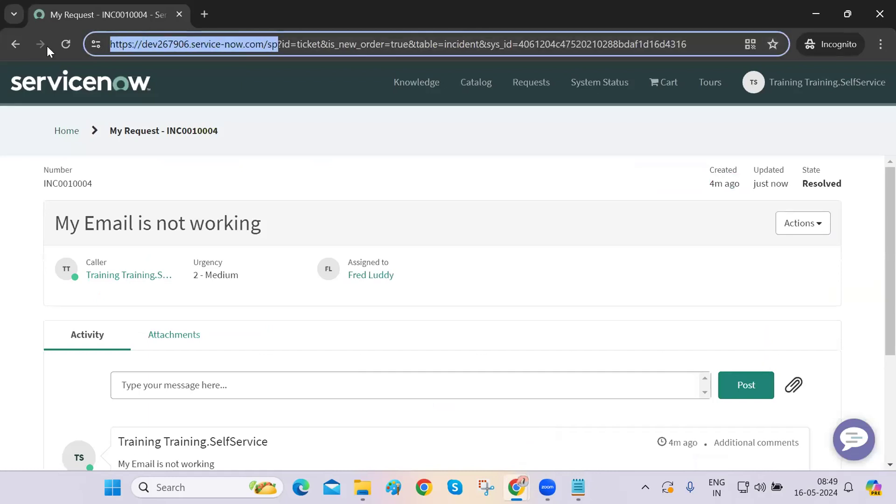
{"action": "left_click", "coordinate": [252, 163]}
{"action": "left_click", "coordinate": [67, 131]}
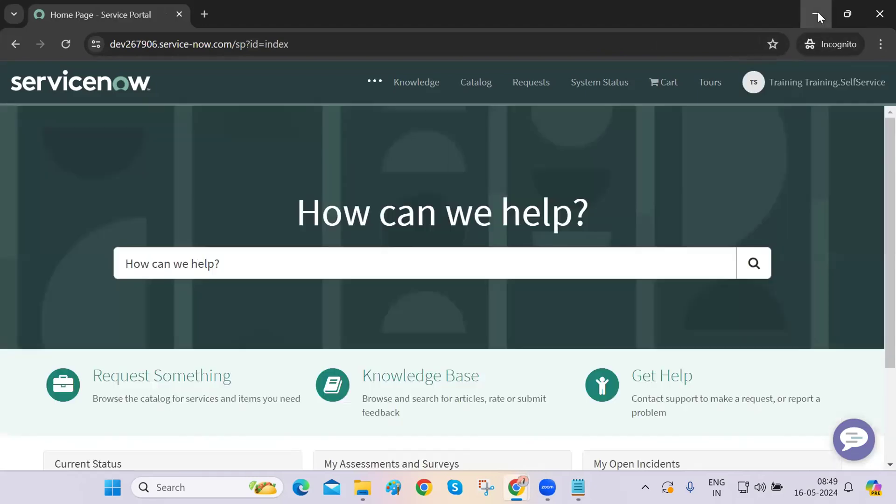
{"action": "left_click", "coordinate": [817, 15]}
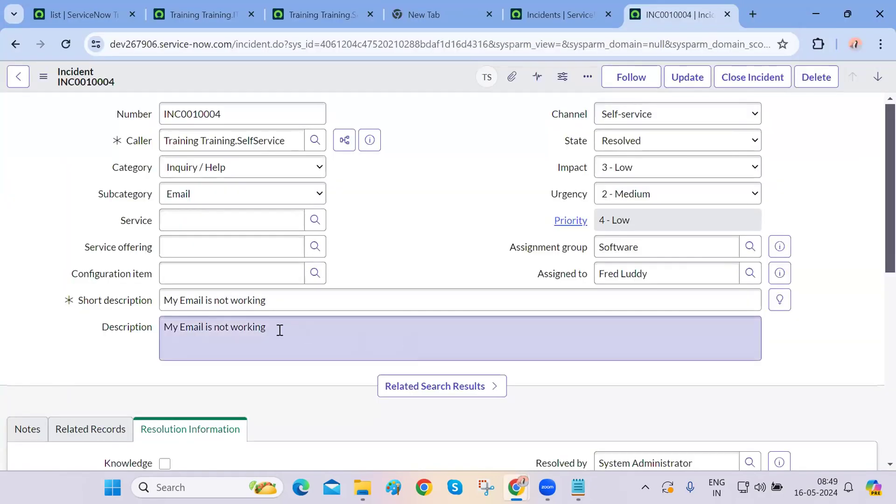
Step: Check the classic Incidents list address, then return to the Service Operations Workspace list
{"action": "left_click", "coordinate": [72, 8]}
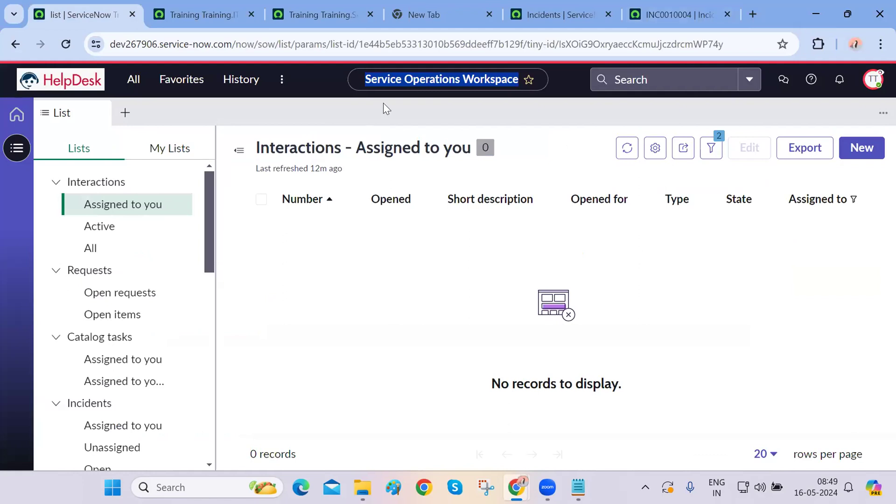
{"action": "key", "text": "ctrl+Tab"}
{"action": "key", "text": "ctrl+Tab"}
{"action": "key", "text": "ctrl+Tab"}
{"action": "key", "text": "ctrl+Tab"}
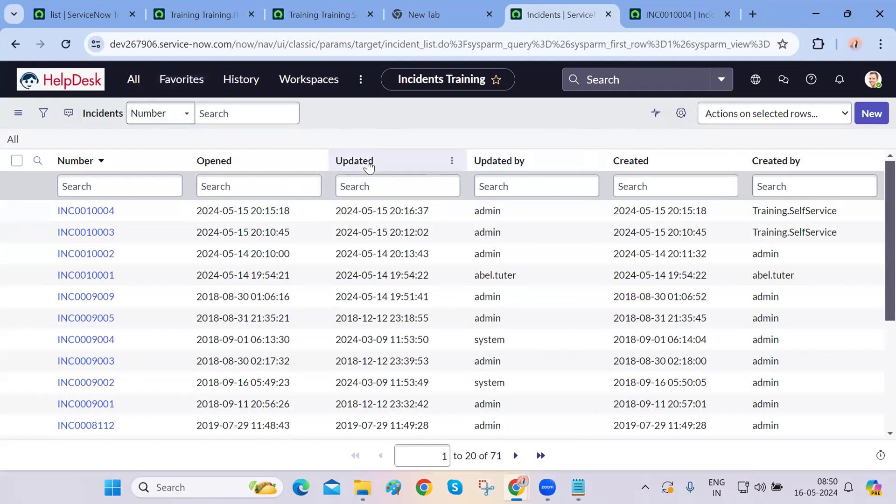
{"action": "double_click", "coordinate": [330, 44]}
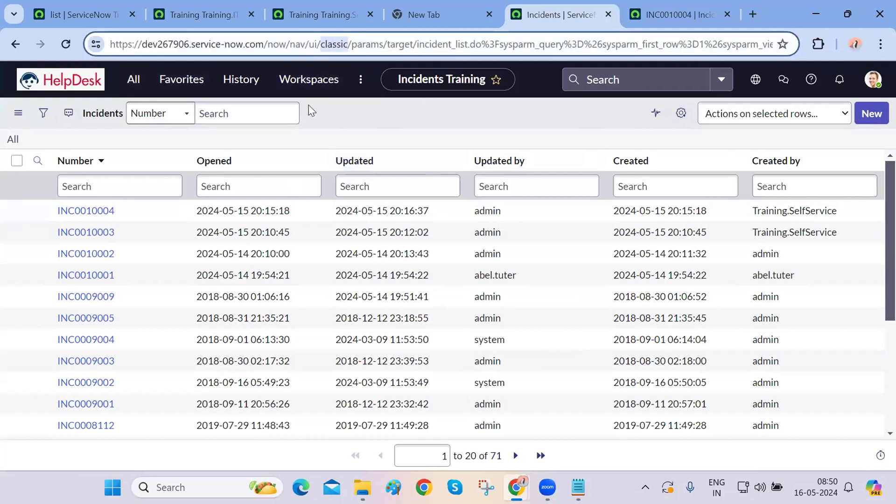
{"action": "left_click", "coordinate": [333, 117]}
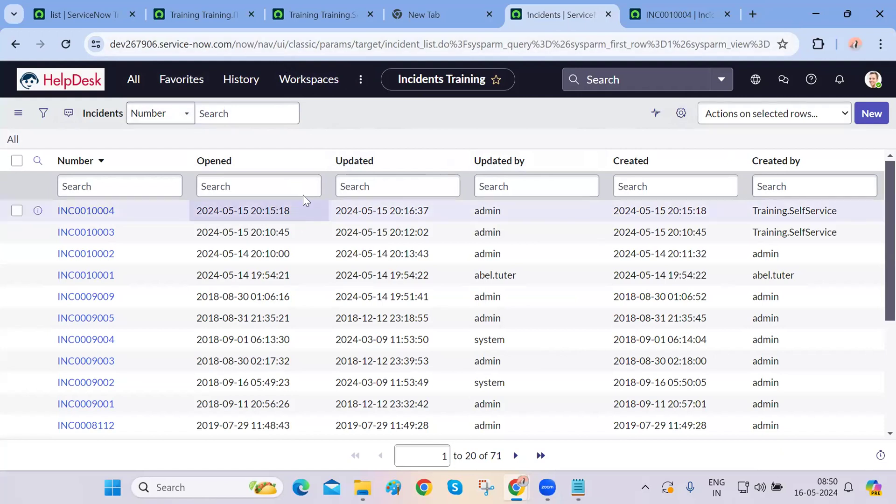
{"action": "double_click", "coordinate": [291, 44]}
{"action": "left_click", "coordinate": [351, 114]}
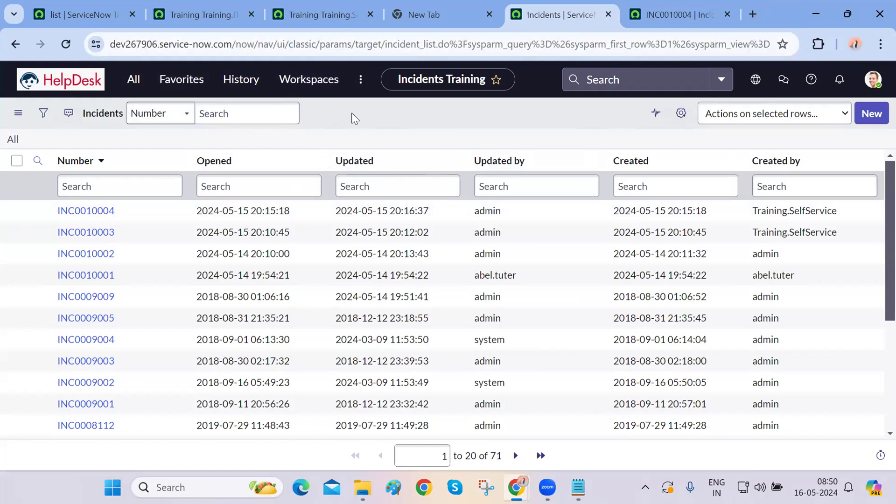
{"action": "left_click", "coordinate": [76, 15]}
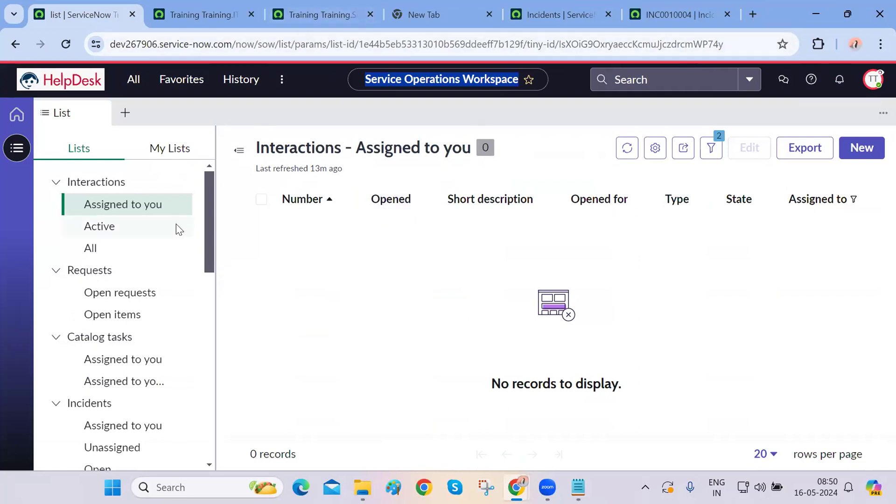
{"action": "left_click", "coordinate": [65, 45]}
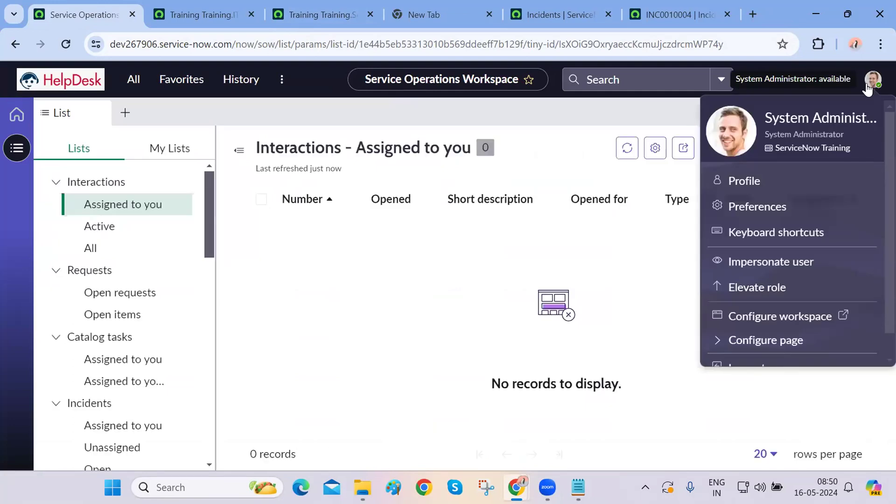
{"action": "left_click", "coordinate": [417, 107]}
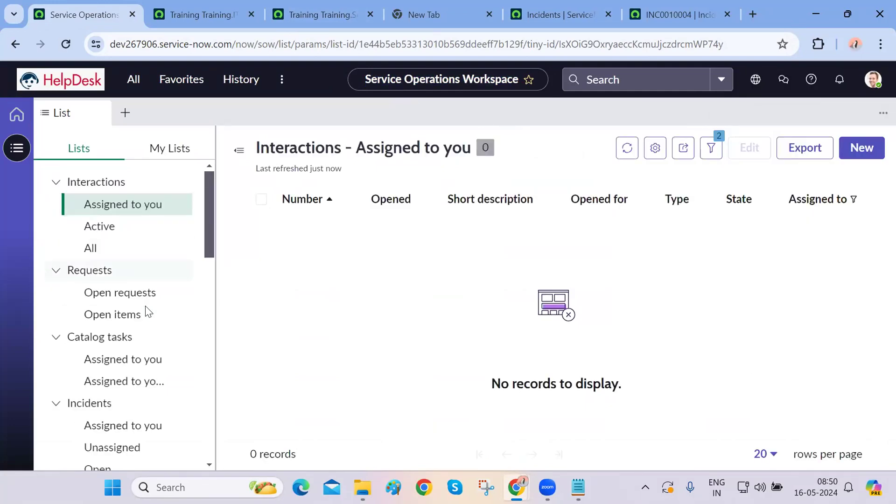
{"action": "scroll", "coordinate": [147, 313], "scroll_direction": "down", "scroll_amount": 10}
{"action": "scroll", "coordinate": [147, 316], "scroll_direction": "up", "scroll_amount": 7}
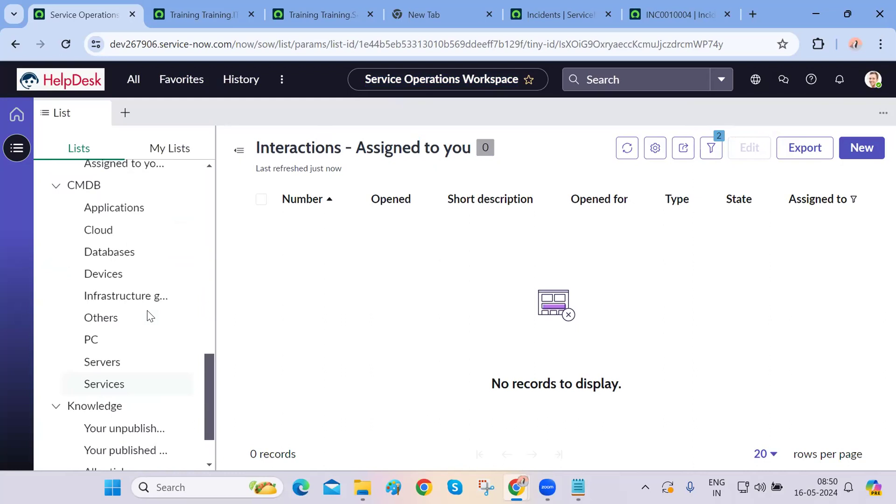
{"action": "key", "text": "ctrl+Tab"}
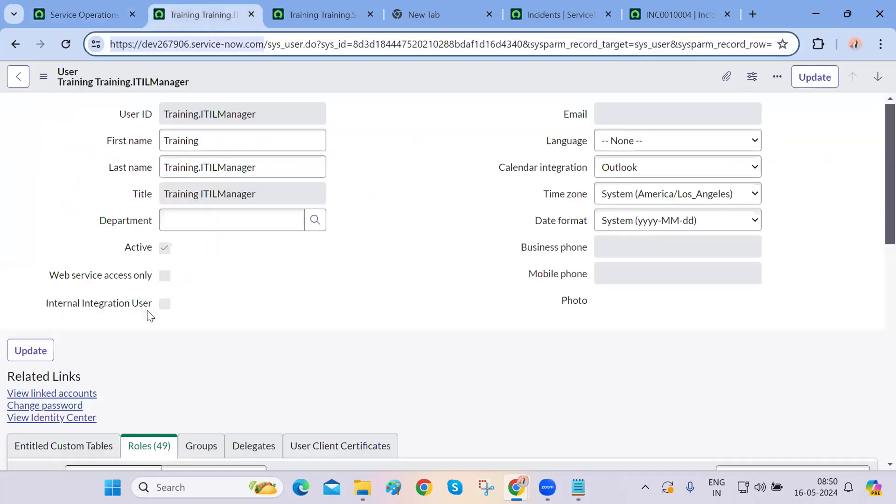
{"action": "key", "text": "ctrl+Tab"}
{"action": "key", "text": "ctrl+Tab"}
{"action": "key", "text": "ctrl+Tab"}
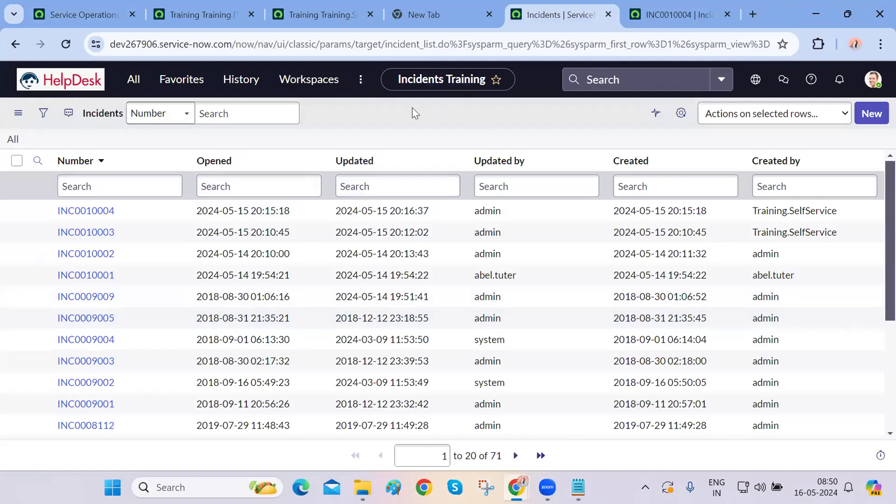
{"action": "key", "text": "ctrl+shift+Tab"}
{"action": "key", "text": "ctrl+shift+Tab"}
{"action": "key", "text": "ctrl+shift+Tab"}
{"action": "key", "text": "ctrl+shift+Tab"}
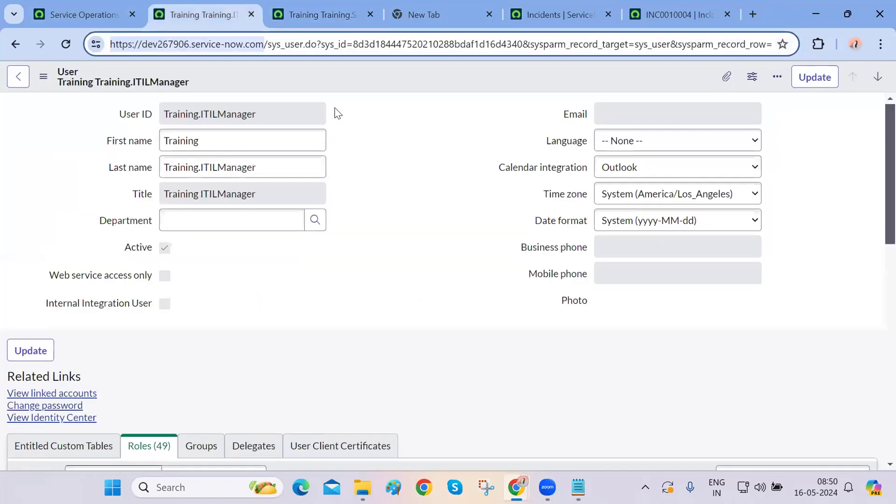
{"action": "scroll", "coordinate": [109, 319], "scroll_direction": "down", "scroll_amount": 6}
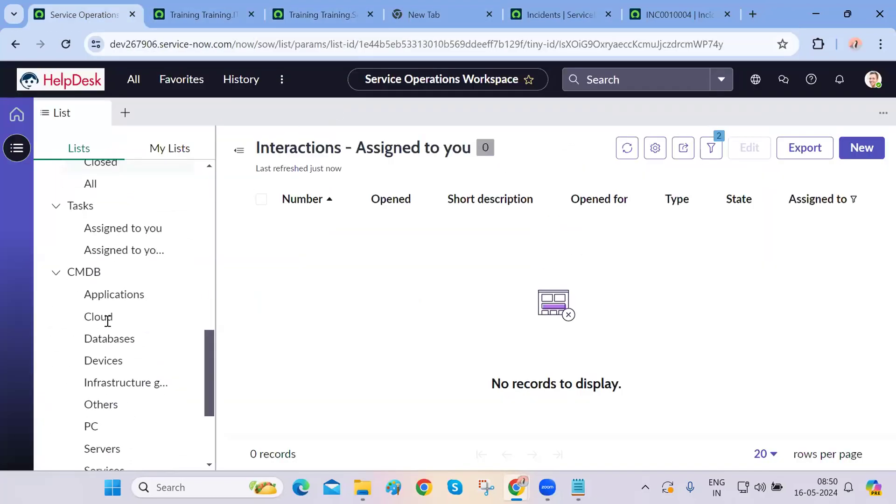
{"action": "scroll", "coordinate": [107, 321], "scroll_direction": "up", "scroll_amount": 5}
{"action": "scroll", "coordinate": [107, 321], "scroll_direction": "up", "scroll_amount": 6}
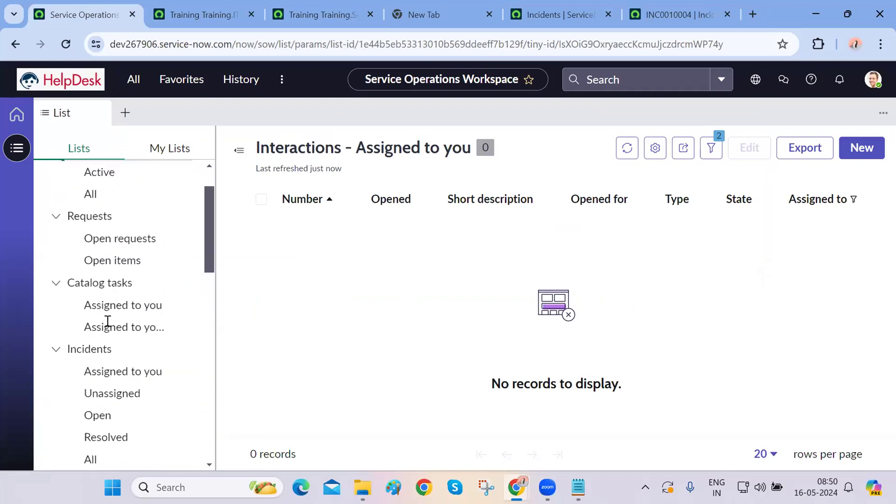
{"action": "left_click", "coordinate": [89, 423]}
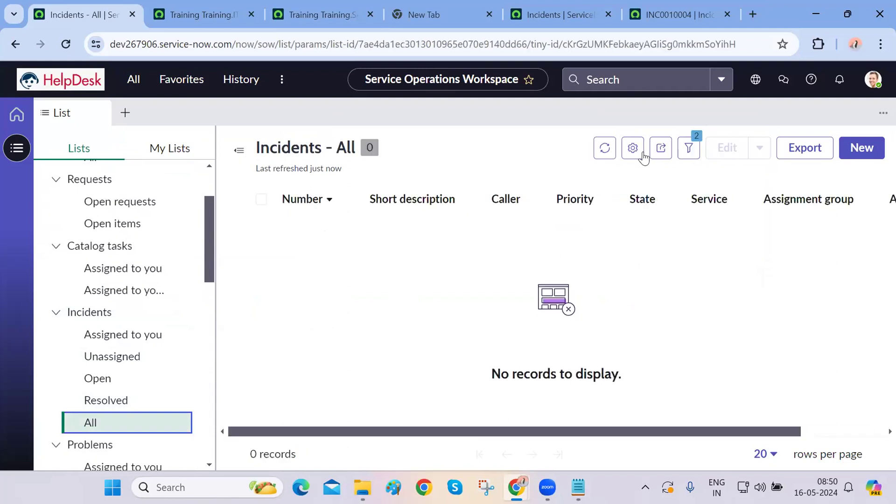
Step: Remove the 'Assigned to is System Administrator' filter condition, leaving 43 active incidents listed
{"action": "left_click", "coordinate": [689, 148]}
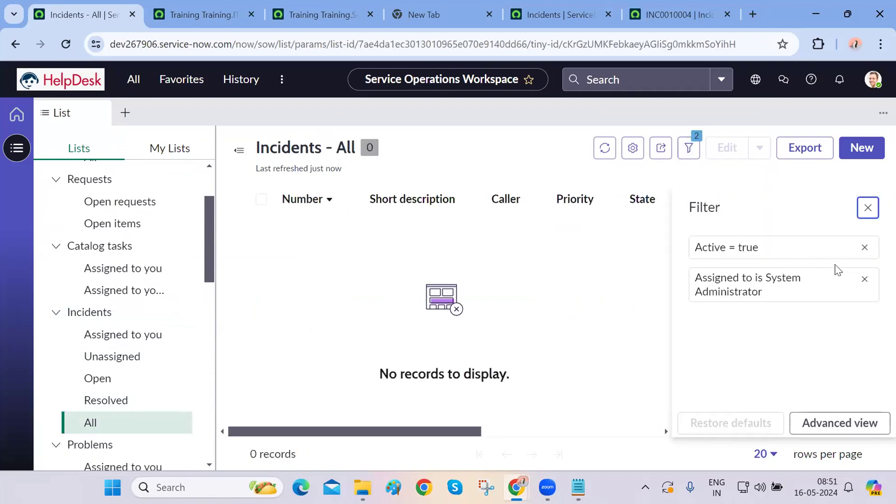
{"action": "left_click", "coordinate": [867, 279]}
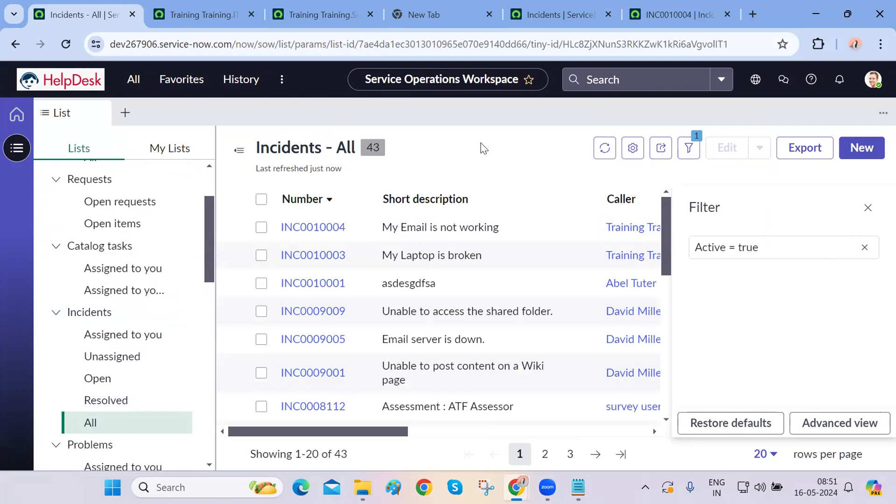
{"action": "left_click", "coordinate": [868, 209]}
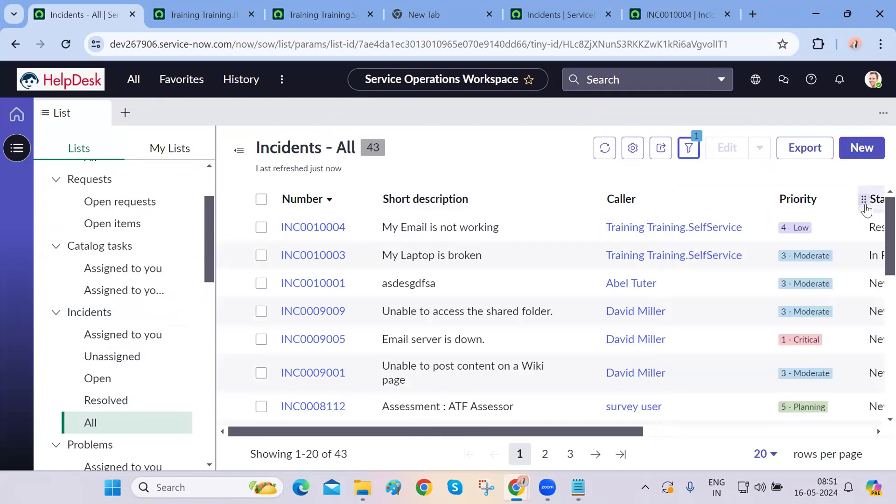
{"action": "scroll", "coordinate": [474, 373], "scroll_direction": "right", "scroll_amount": 5}
{"action": "scroll", "coordinate": [474, 369], "scroll_direction": "left", "scroll_amount": 5}
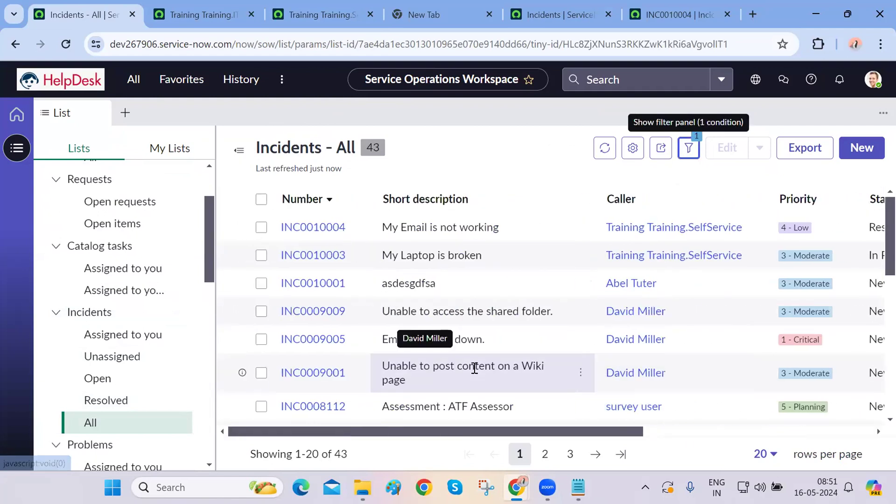
Step: Open INC0010004 in a workspace tab and review its short description and description
{"action": "left_click", "coordinate": [315, 228]}
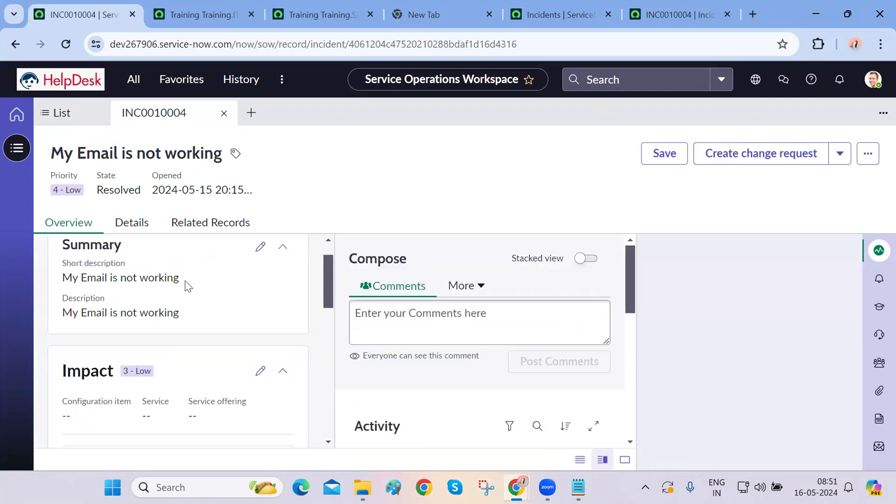
{"action": "scroll", "coordinate": [203, 343], "scroll_direction": "down", "scroll_amount": 5}
{"action": "scroll", "coordinate": [204, 347], "scroll_direction": "up", "scroll_amount": 10}
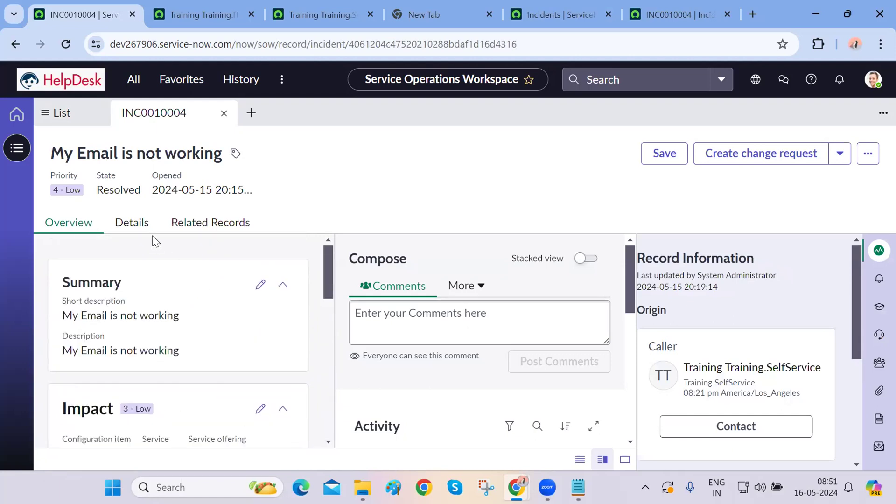
{"action": "left_click_drag", "start_coordinate": [64, 315], "coordinate": [152, 348]}
{"action": "left_click", "coordinate": [155, 351]}
{"action": "scroll", "coordinate": [722, 303], "scroll_direction": "down", "scroll_amount": 3}
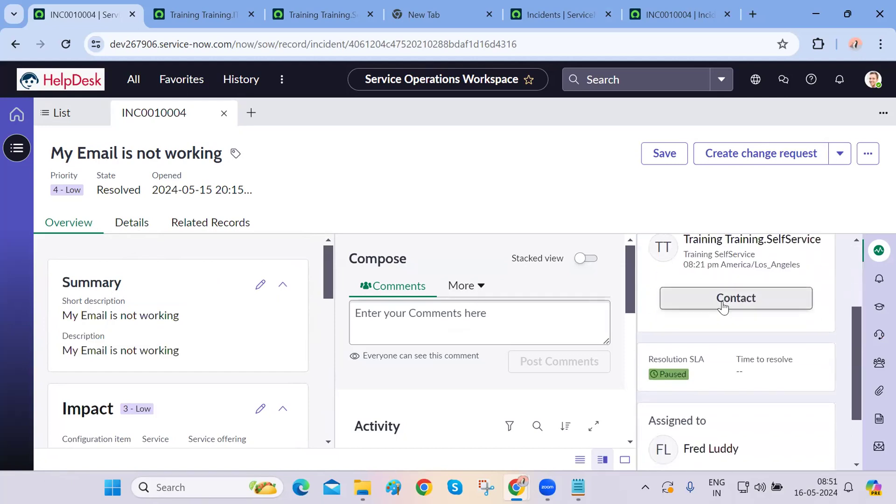
{"action": "scroll", "coordinate": [760, 344], "scroll_direction": "down", "scroll_amount": 2}
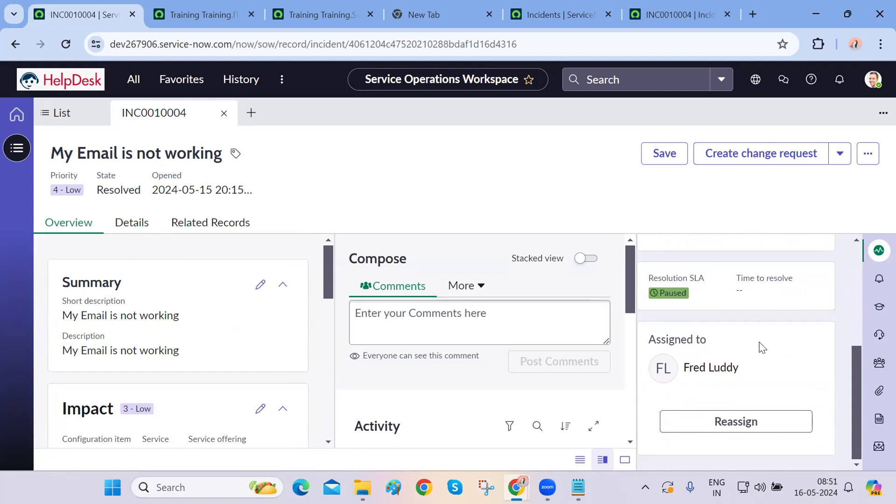
{"action": "scroll", "coordinate": [762, 347], "scroll_direction": "up", "scroll_amount": 5}
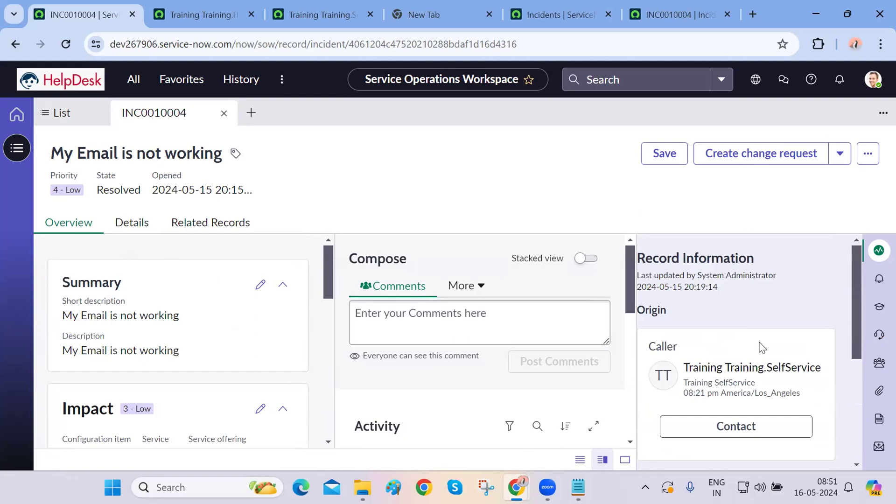
Step: View the Details form, then move the classic 'INC0010004 | Incident' tab beside the workspace
{"action": "left_click", "coordinate": [136, 223]}
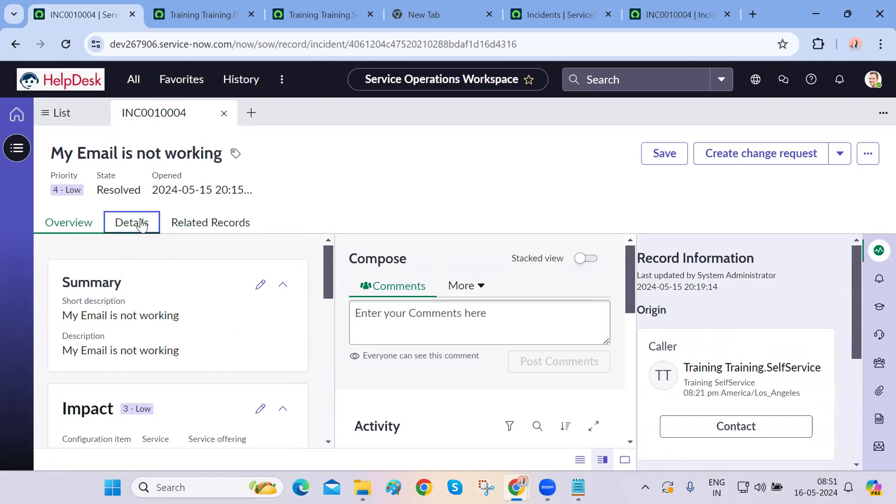
{"action": "scroll", "coordinate": [136, 341], "scroll_direction": "down", "scroll_amount": 10}
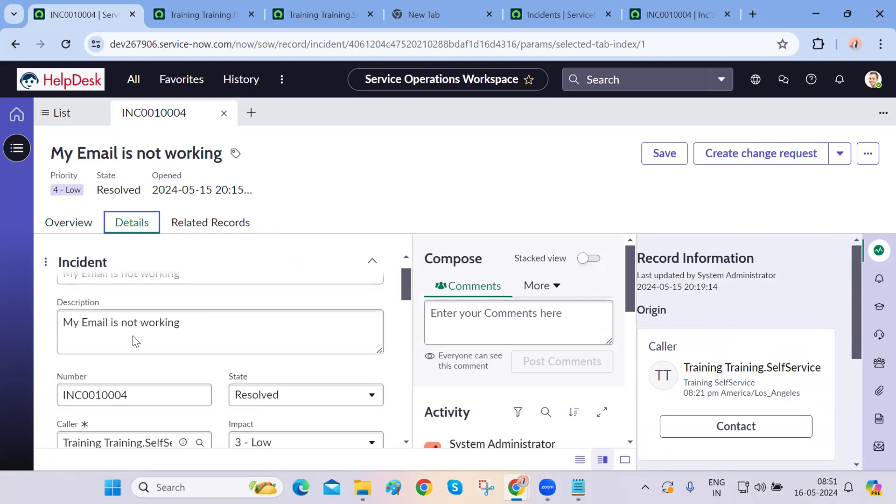
{"action": "scroll", "coordinate": [134, 335], "scroll_direction": "up", "scroll_amount": 10}
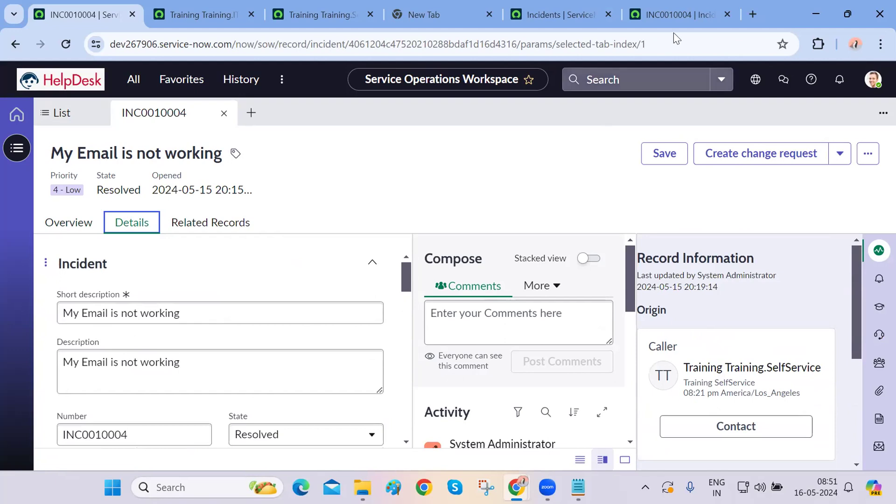
{"action": "left_click_drag", "start_coordinate": [713, 14], "coordinate": [205, 29]}
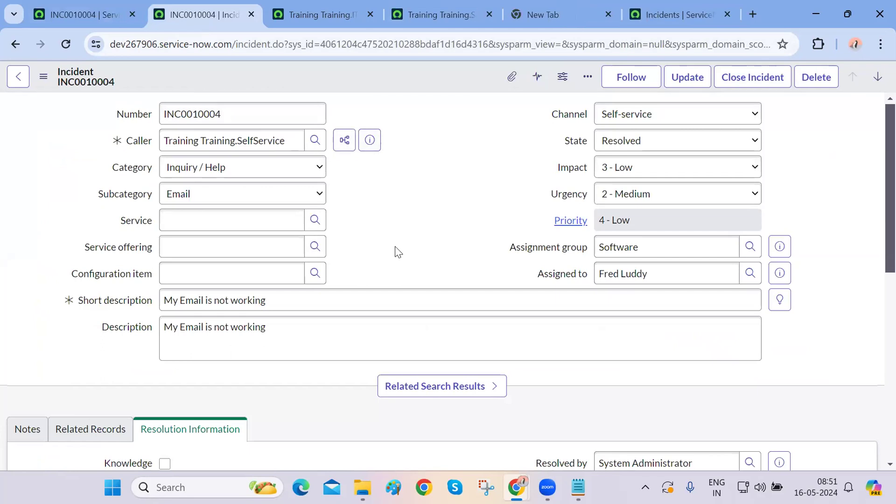
Step: Switch back to the workspace tab showing INC0010004 Resolved with priority 4 - Low
{"action": "key", "text": "ctrl+shift+Tab"}
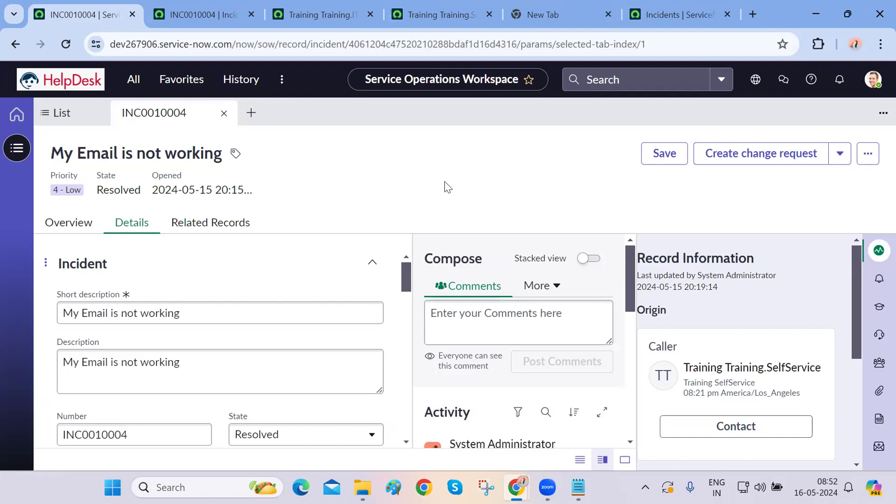
{"action": "mouse_move", "coordinate": [519, 485]}
Step: In the classic INC0010004 form, append 'lkjdsgsuhsjkahka' to the Description and save the record
{"action": "key", "text": "ctrl+Tab"}
{"action": "left_click", "coordinate": [313, 323]}
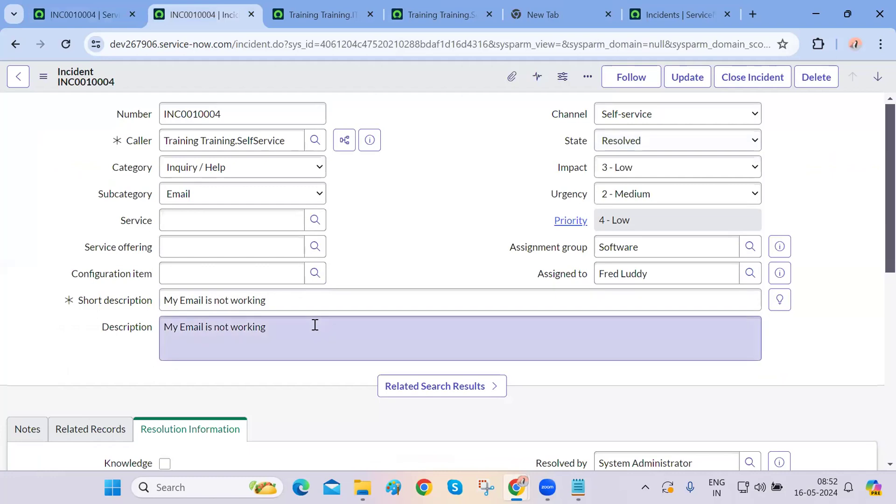
{"action": "type", "text": "lk"}
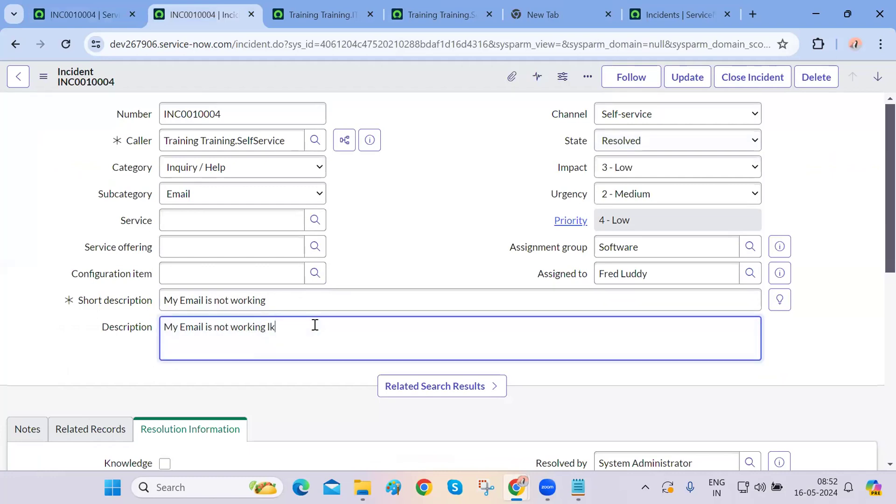
{"action": "type", "text": "jdsgsuhsjkahka"}
{"action": "right_click", "coordinate": [405, 76]}
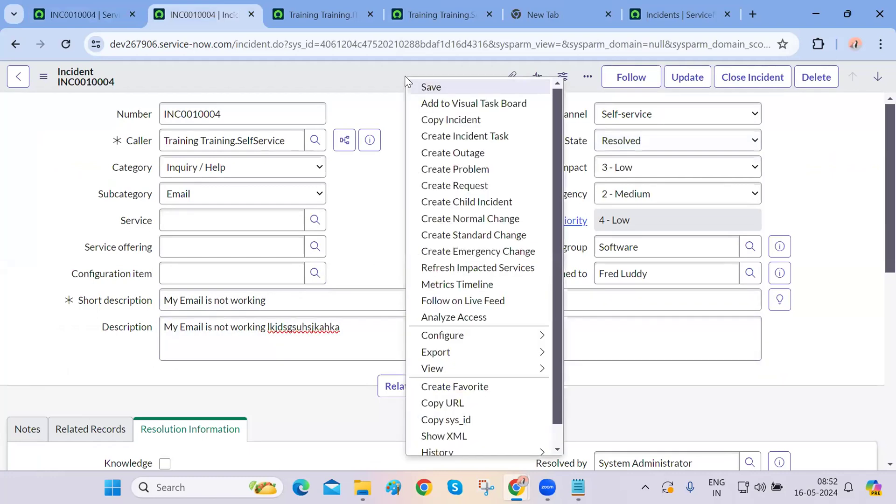
{"action": "left_click", "coordinate": [430, 88]}
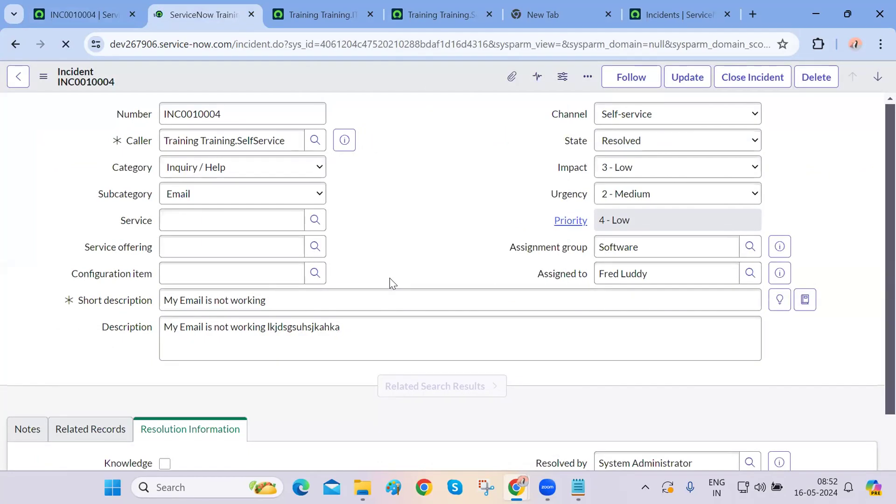
Step: Open the Notes tab and look through the incident's work notes and activity
{"action": "scroll", "coordinate": [391, 280], "scroll_direction": "down", "scroll_amount": 5}
{"action": "left_click", "coordinate": [18, 182]}
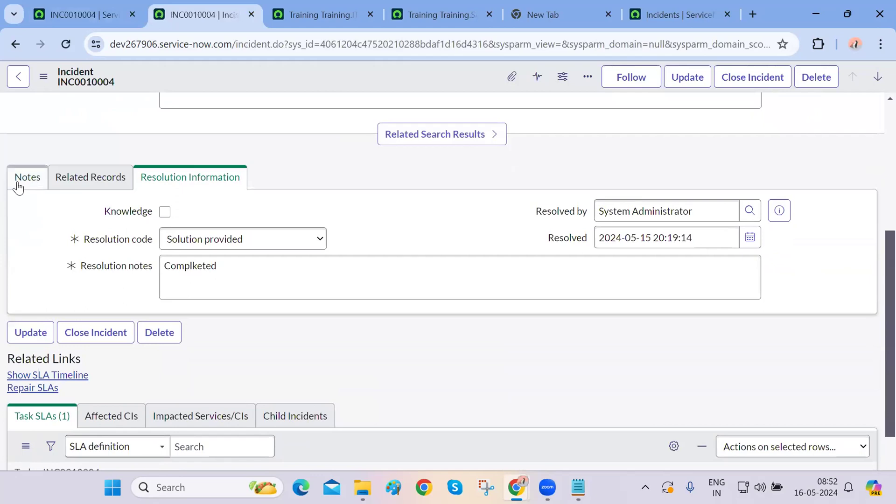
{"action": "scroll", "coordinate": [243, 340], "scroll_direction": "down", "scroll_amount": 1}
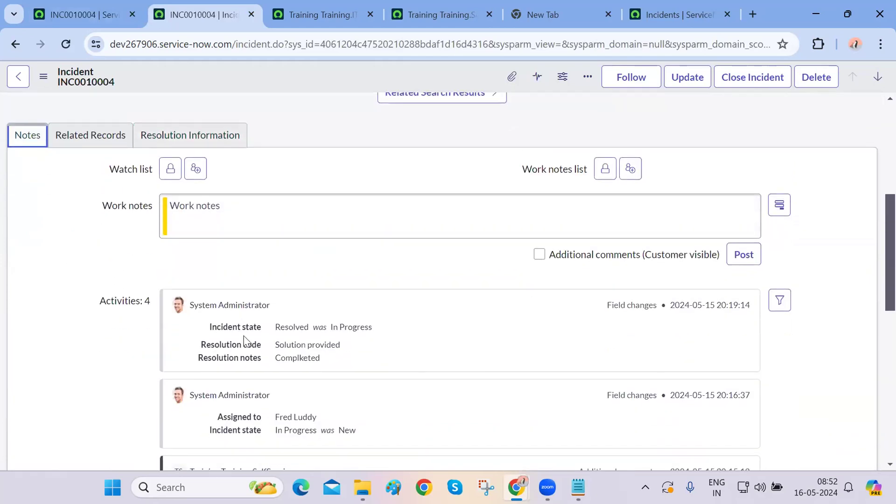
{"action": "scroll", "coordinate": [244, 340], "scroll_direction": "down", "scroll_amount": 1}
{"action": "scroll", "coordinate": [244, 340], "scroll_direction": "up", "scroll_amount": 7}
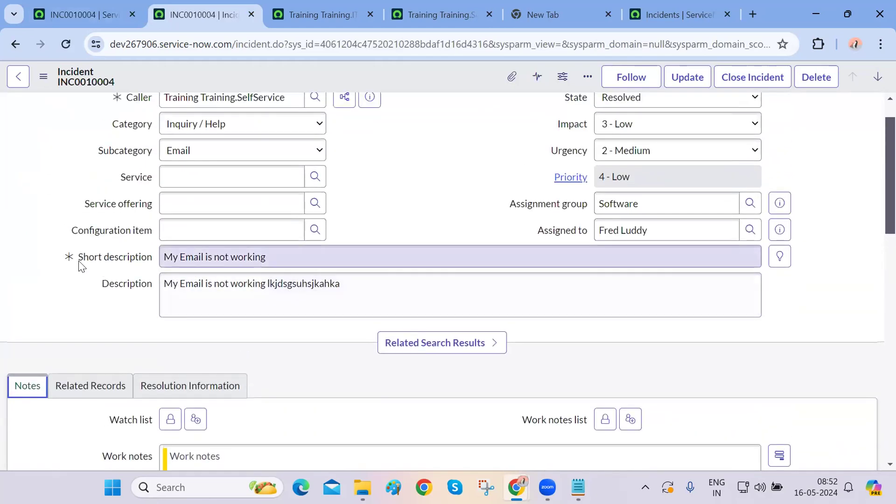
{"action": "scroll", "coordinate": [65, 304], "scroll_direction": "down", "scroll_amount": 1}
{"action": "scroll", "coordinate": [57, 344], "scroll_direction": "down", "scroll_amount": 7}
{"action": "scroll", "coordinate": [56, 344], "scroll_direction": "up", "scroll_amount": 10}
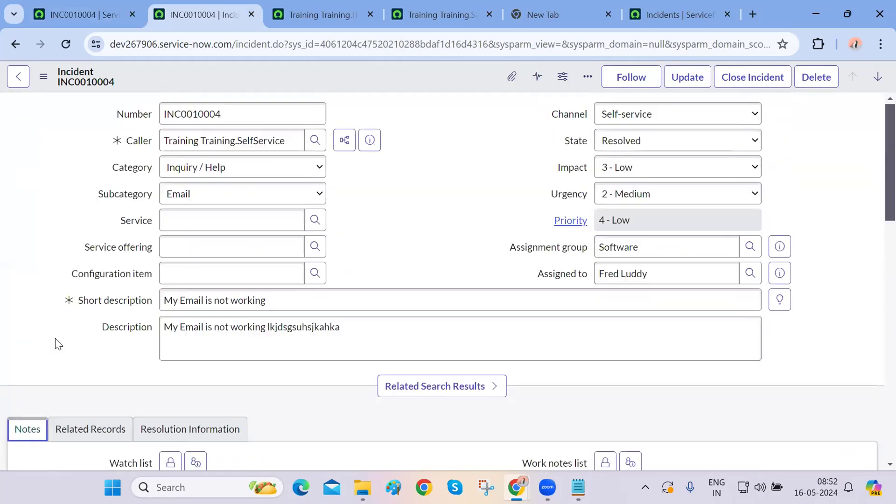
Step: Open INC0010004's History as a list from the form's hamburger menu
{"action": "left_click", "coordinate": [43, 76]}
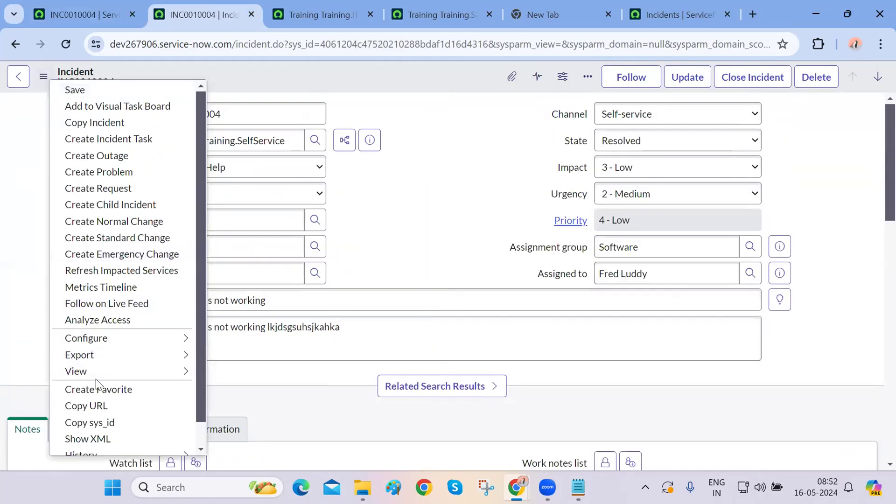
{"action": "scroll", "coordinate": [98, 383], "scroll_direction": "down", "scroll_amount": 1}
{"action": "mouse_move", "coordinate": [108, 430]}
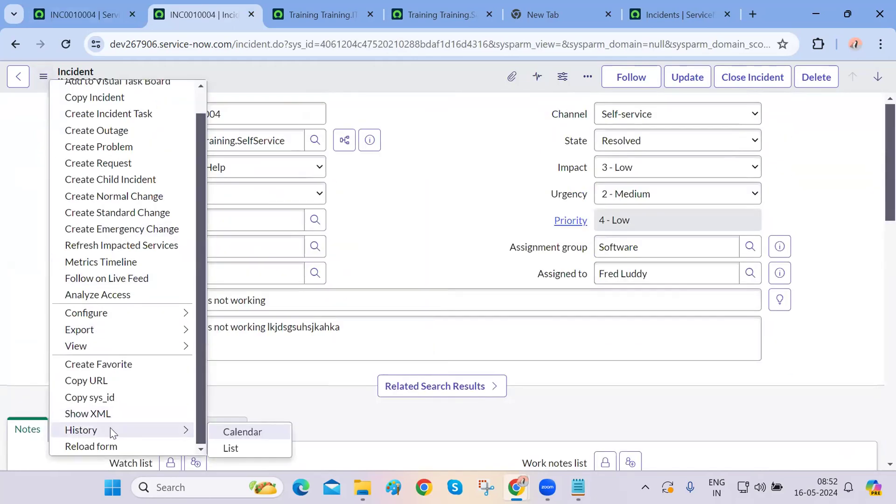
{"action": "left_click", "coordinate": [222, 449]}
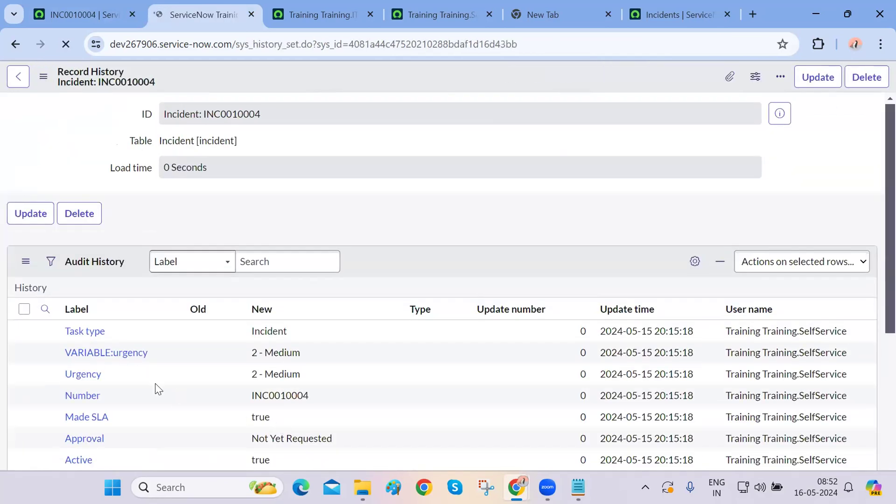
Step: Filter the Record History by Label 'description'
{"action": "left_click", "coordinate": [45, 309]}
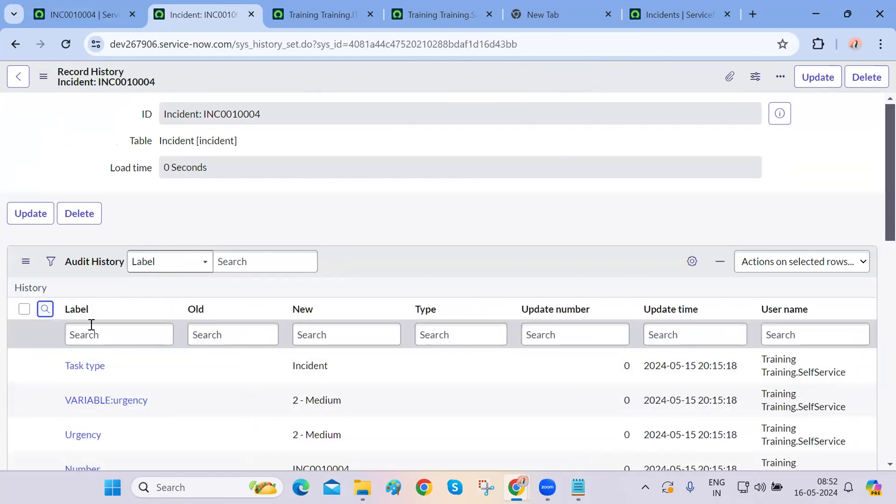
{"action": "left_click", "coordinate": [101, 335]}
{"action": "type", "text": "description"}
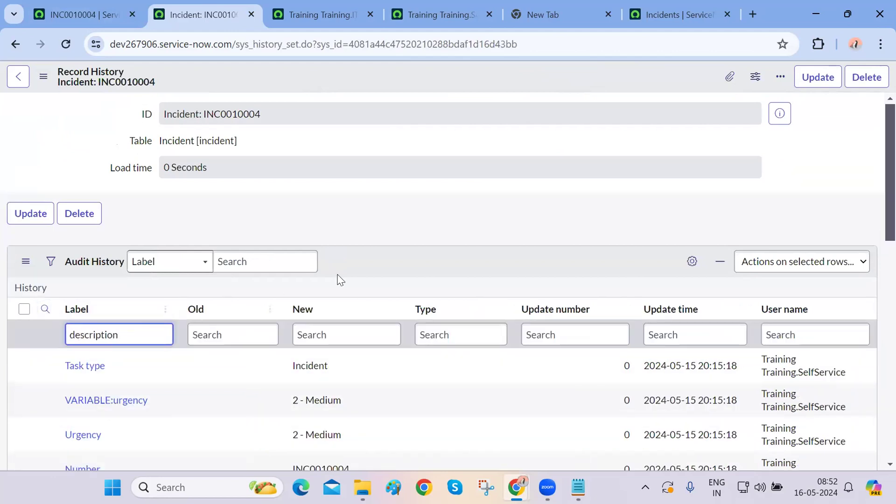
{"action": "key", "text": "Return"}
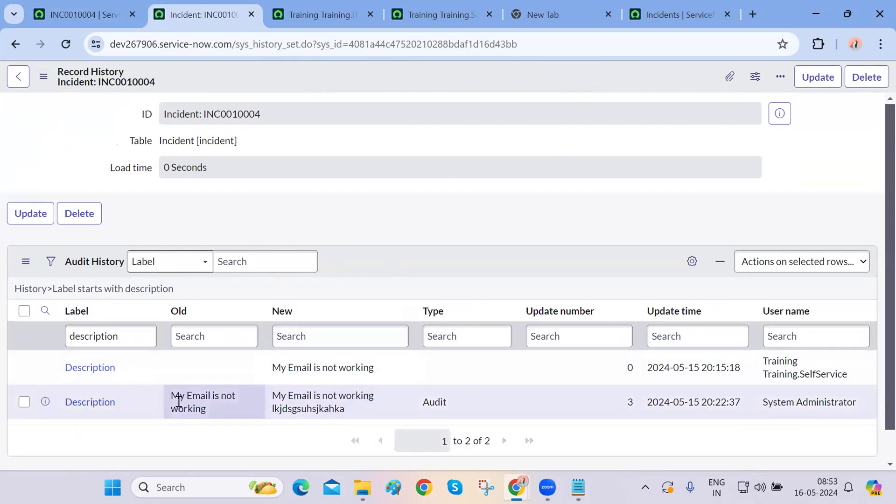
Step: Compare the old and new Description values and who changed them, then close the history page
{"action": "left_click", "coordinate": [169, 397]}
{"action": "left_click_drag", "start_coordinate": [169, 398], "coordinate": [220, 413]}
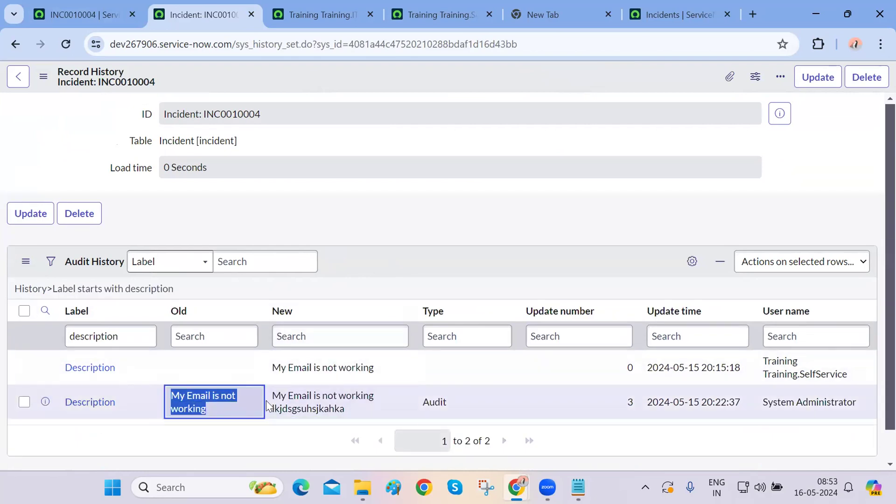
{"action": "left_click_drag", "start_coordinate": [272, 395], "coordinate": [323, 409]}
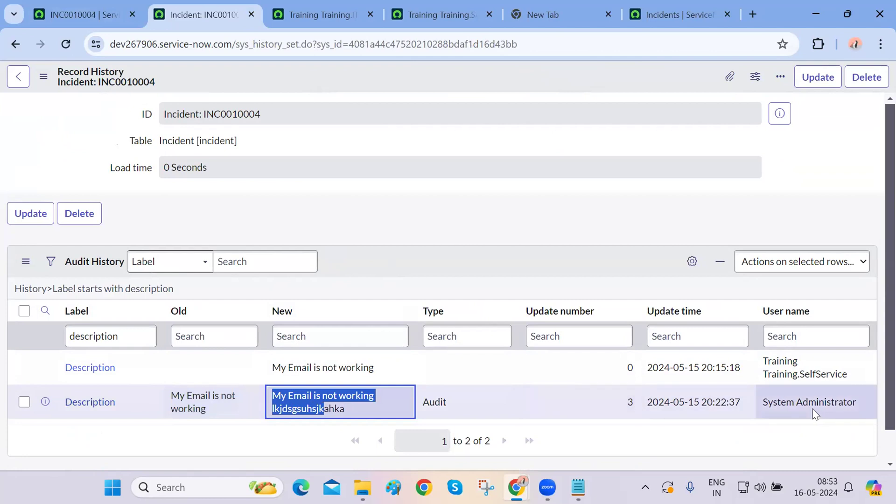
{"action": "left_click_drag", "start_coordinate": [808, 402], "coordinate": [781, 402]}
{"action": "left_click", "coordinate": [407, 242]}
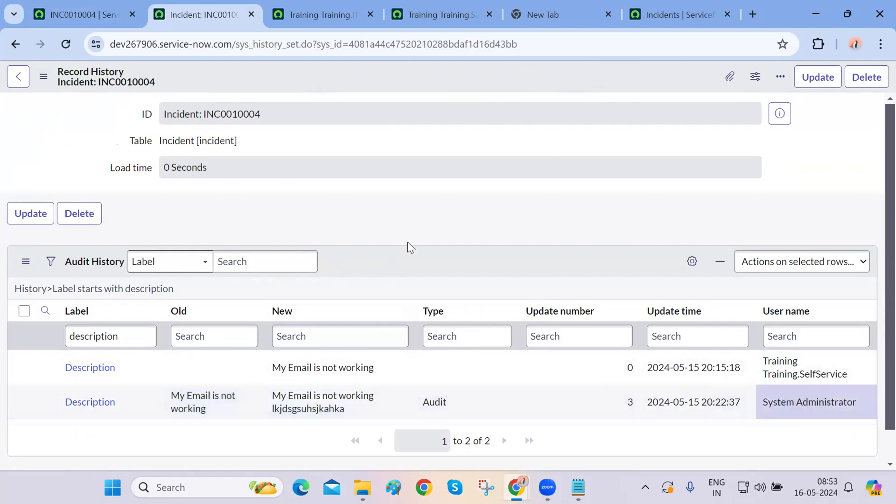
{"action": "left_click", "coordinate": [251, 14]}
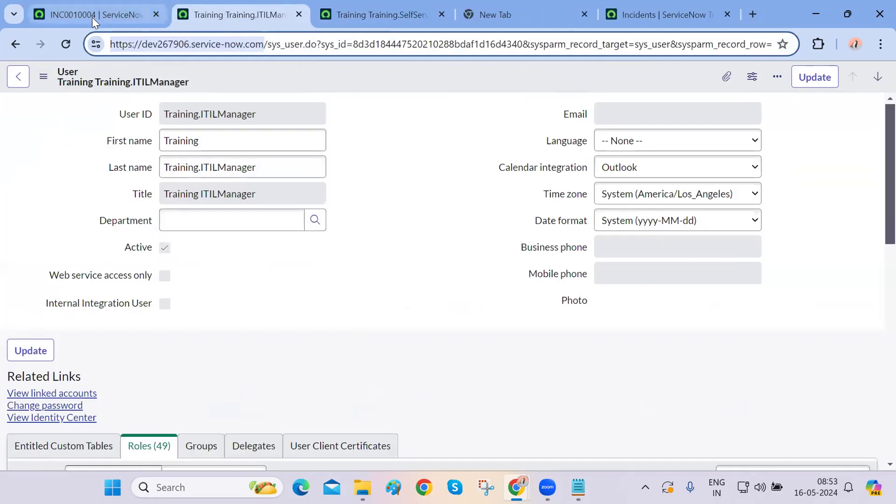
Step: Open INC0010003 from the incidents list in the workspace and post the comment 'WHwats issue'
{"action": "left_click", "coordinate": [91, 18]}
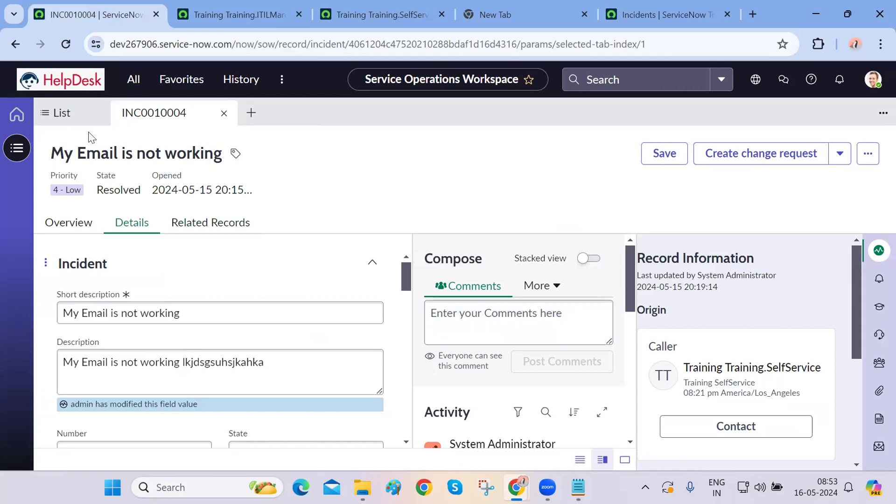
{"action": "left_click", "coordinate": [58, 113]}
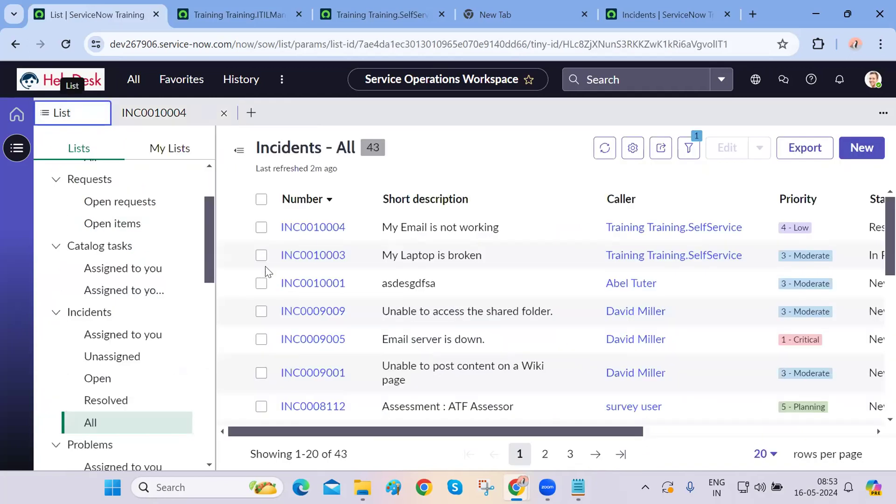
{"action": "left_click", "coordinate": [309, 255]}
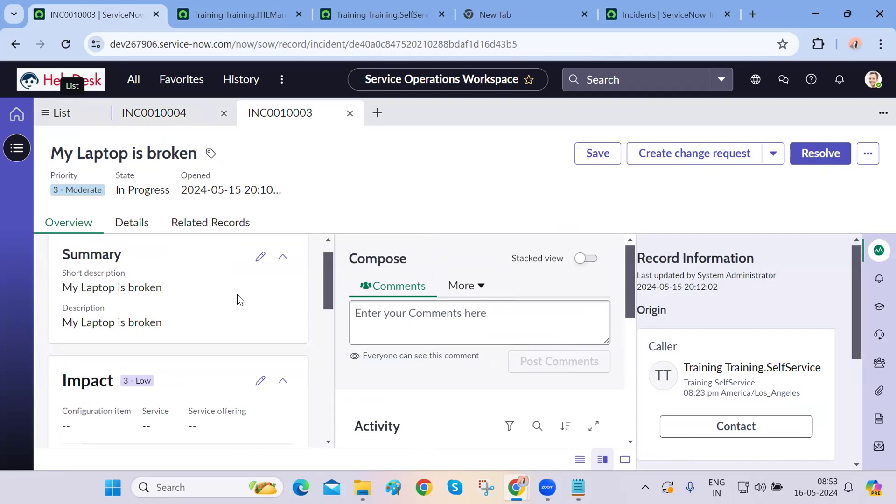
{"action": "left_click", "coordinate": [441, 315]}
{"action": "type", "text": "WH"}
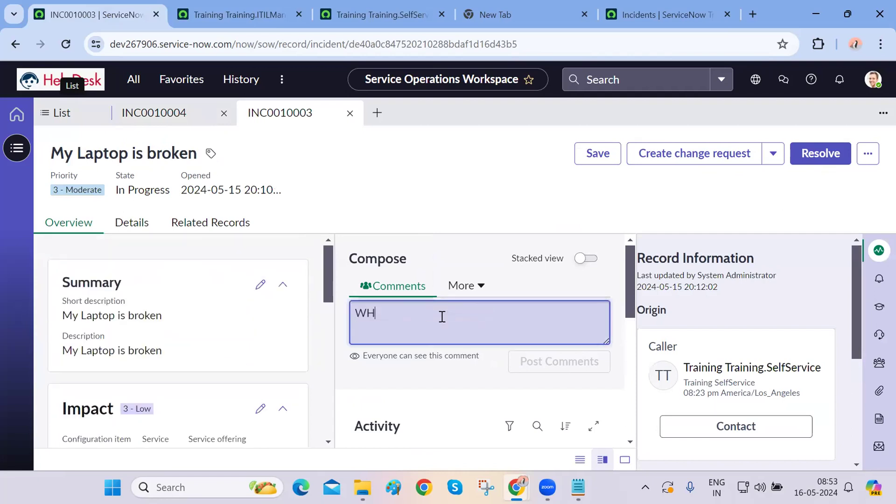
{"action": "type", "text": "wats issue"}
{"action": "left_click", "coordinate": [558, 368]}
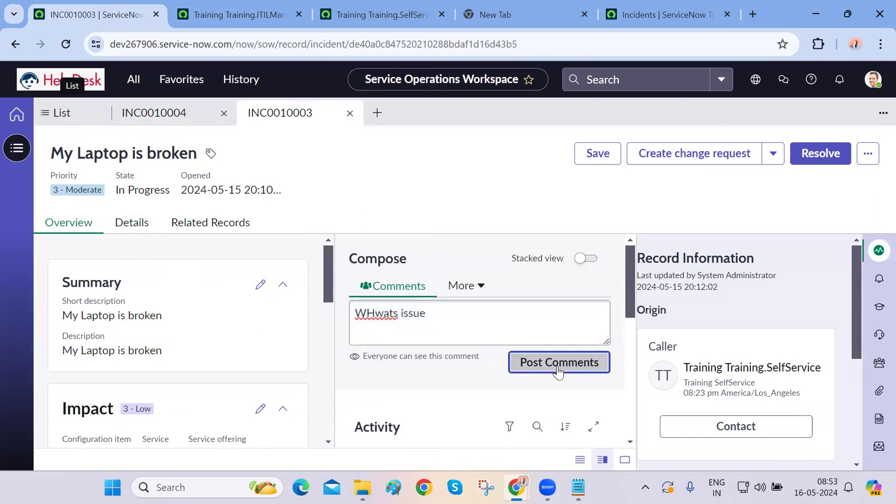
Step: In the portal, check the 'WHwats issue' comment on My Laptop is broken, then return to the workspace
{"action": "mouse_move", "coordinate": [517, 487]}
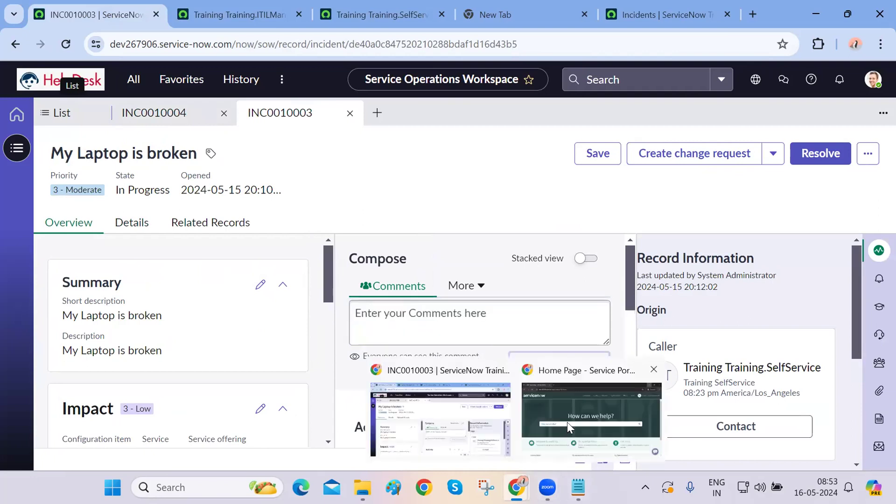
{"action": "left_click", "coordinate": [567, 422]}
{"action": "scroll", "coordinate": [469, 304], "scroll_direction": "down", "scroll_amount": 3}
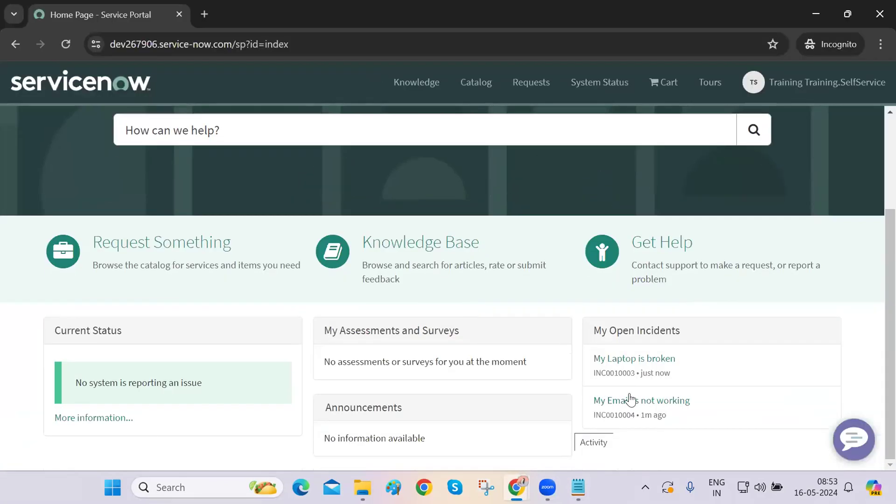
{"action": "left_click", "coordinate": [633, 360]}
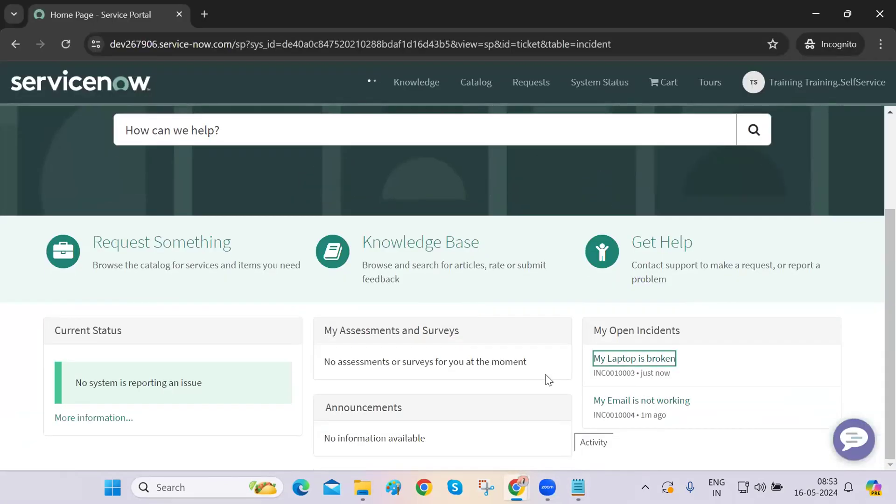
{"action": "scroll", "coordinate": [472, 334], "scroll_direction": "down", "scroll_amount": 3}
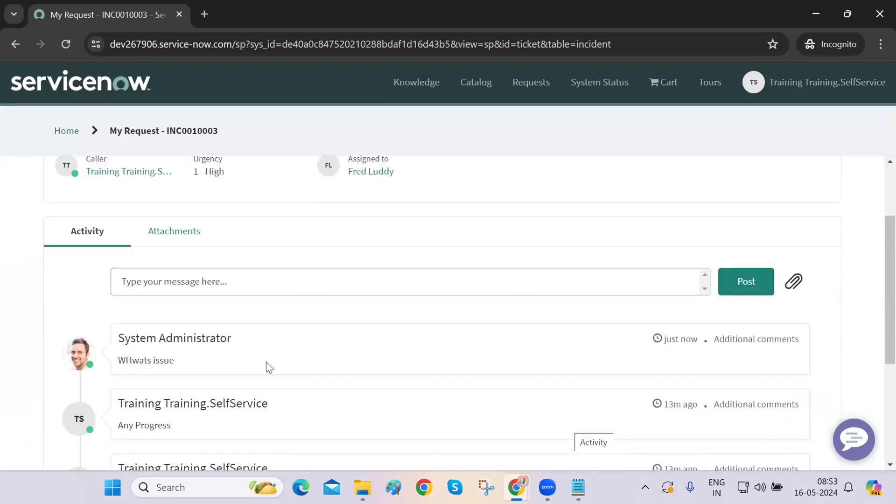
{"action": "key", "text": "alt+Tab"}
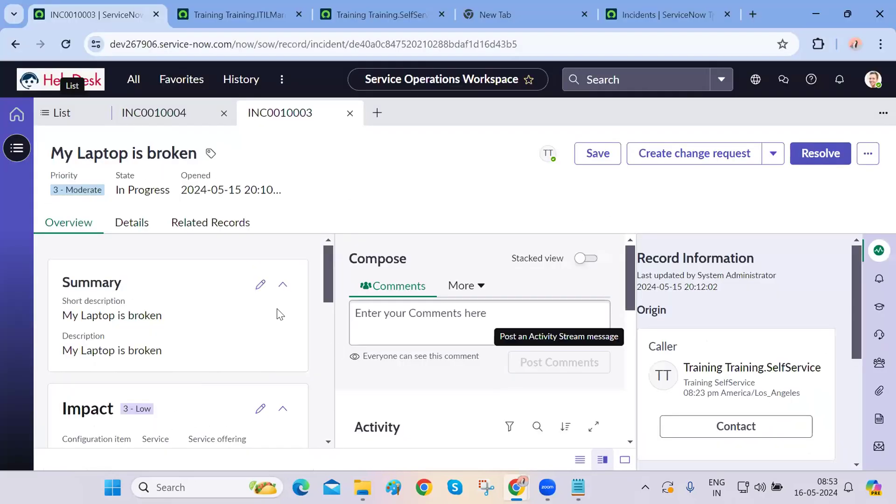
{"action": "scroll", "coordinate": [328, 386], "scroll_direction": "down", "scroll_amount": 5}
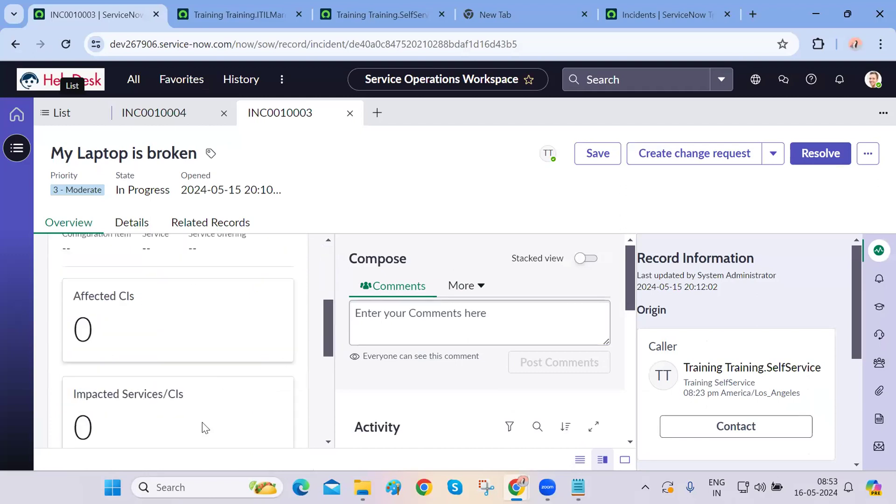
{"action": "scroll", "coordinate": [329, 385], "scroll_direction": "up", "scroll_amount": 5}
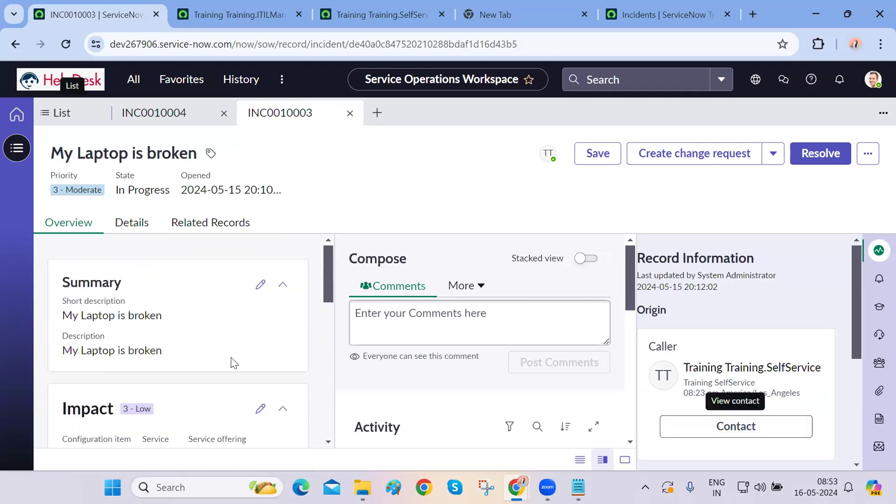
Step: Review INC0010003's Overview panel, then switch to its Details tab
{"action": "scroll", "coordinate": [196, 370], "scroll_direction": "down", "scroll_amount": 1}
{"action": "scroll", "coordinate": [200, 371], "scroll_direction": "up", "scroll_amount": 1}
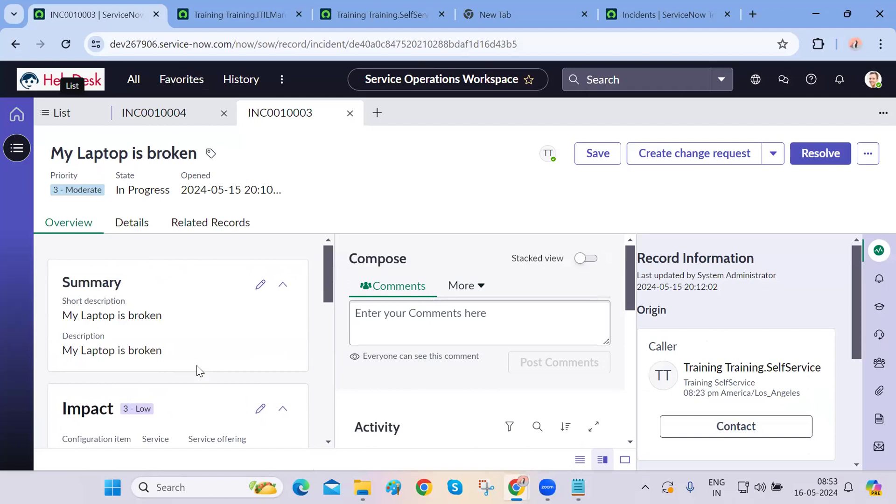
{"action": "scroll", "coordinate": [200, 371], "scroll_direction": "down", "scroll_amount": 5}
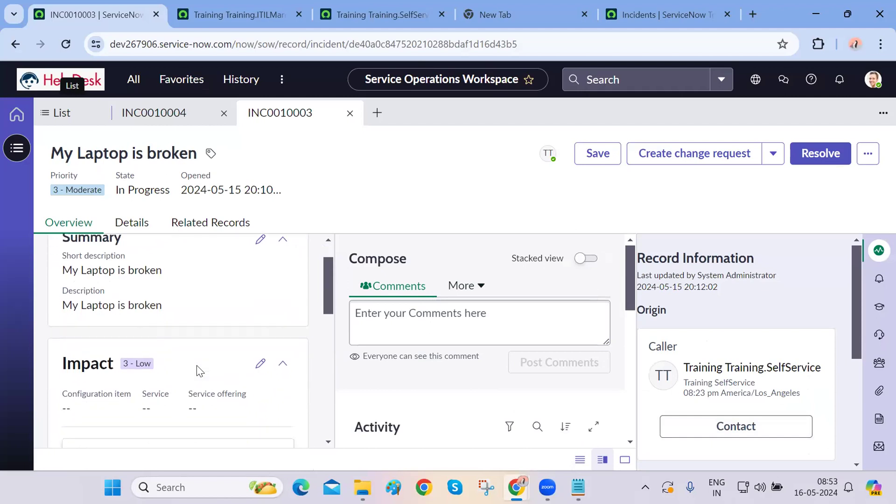
{"action": "scroll", "coordinate": [197, 372], "scroll_direction": "down", "scroll_amount": 5}
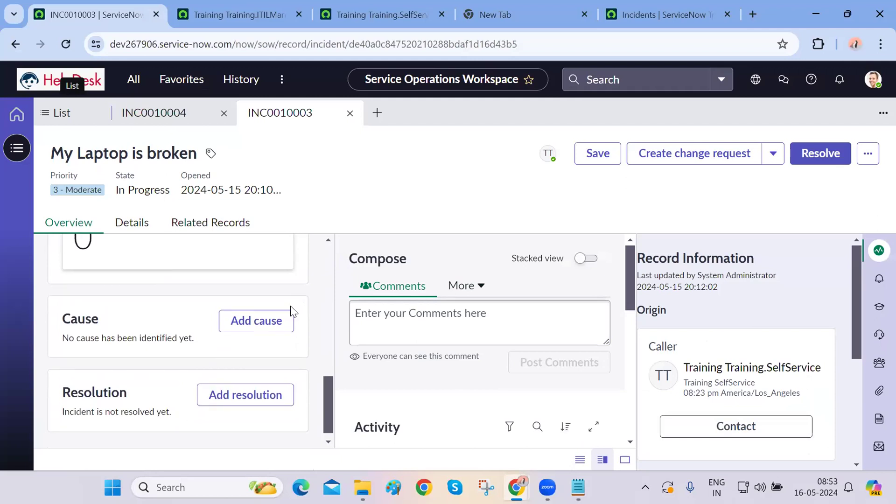
{"action": "scroll", "coordinate": [214, 308], "scroll_direction": "up", "scroll_amount": 10}
{"action": "left_click", "coordinate": [134, 225]}
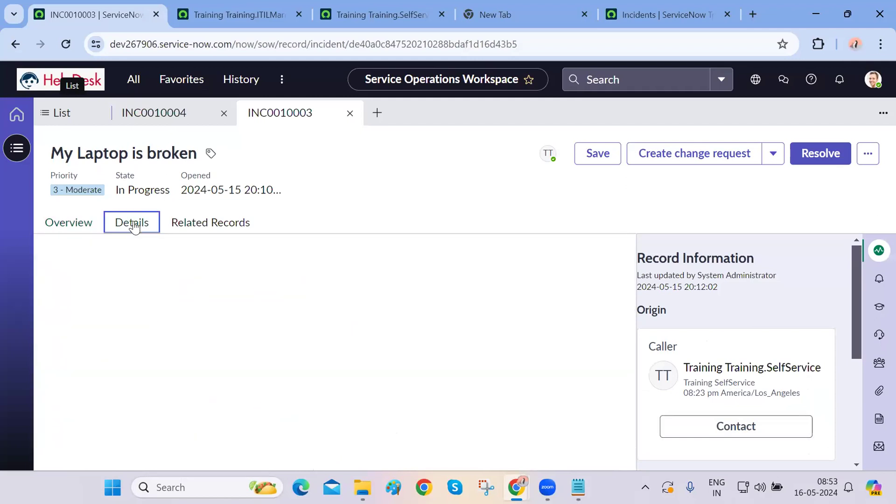
{"action": "scroll", "coordinate": [158, 341], "scroll_direction": "down", "scroll_amount": 1}
{"action": "scroll", "coordinate": [159, 342], "scroll_direction": "down", "scroll_amount": 10}
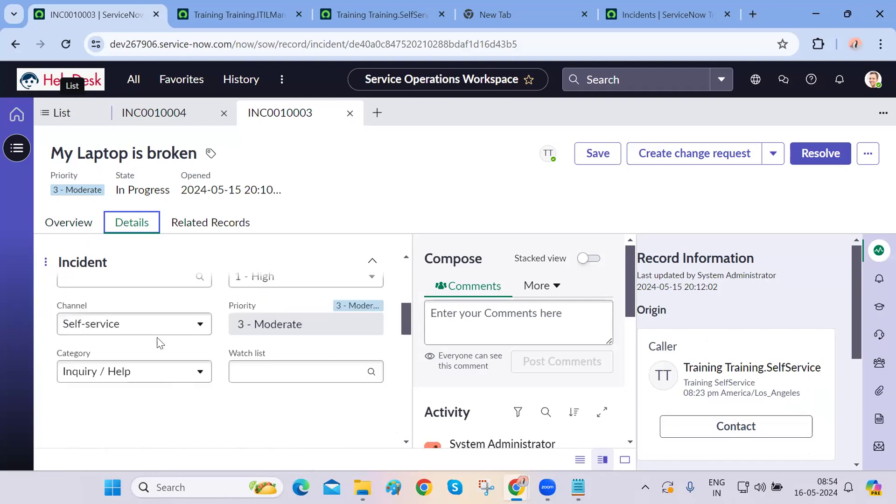
{"action": "scroll", "coordinate": [505, 412], "scroll_direction": "down", "scroll_amount": 2}
{"action": "scroll", "coordinate": [506, 411], "scroll_direction": "down", "scroll_amount": 3}
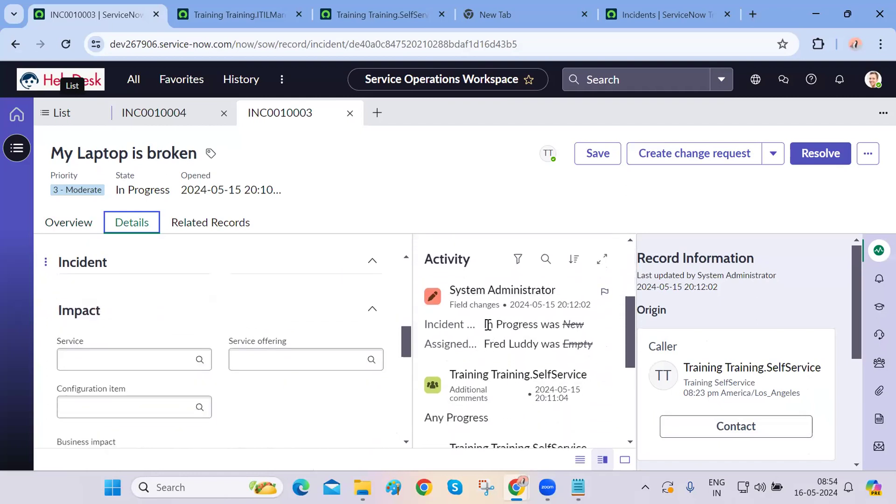
Step: Highlight the In Progress state and assignment change entries in the activity stream, then open Resolve
{"action": "triple_click", "coordinate": [489, 325]}
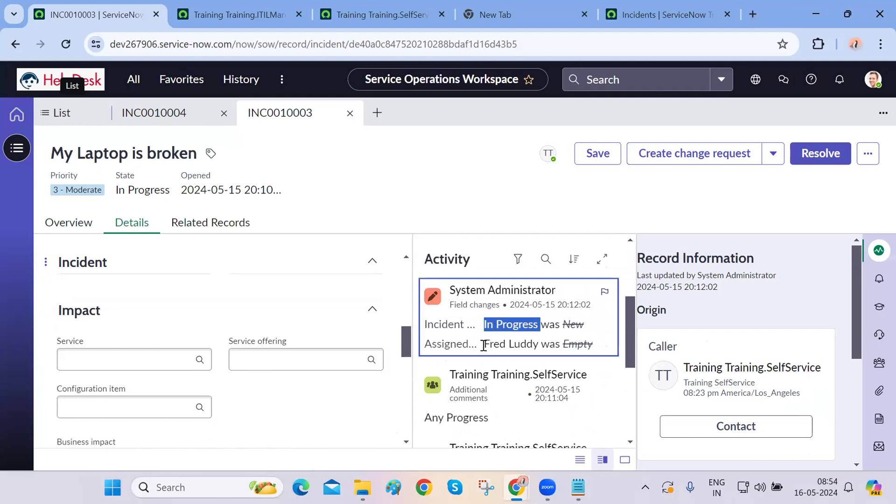
{"action": "scroll", "coordinate": [485, 350], "scroll_direction": "down", "scroll_amount": 2}
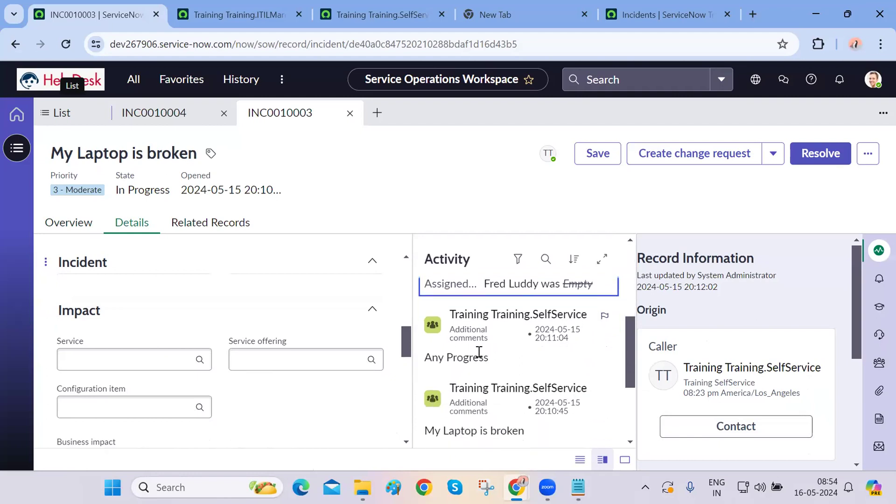
{"action": "left_click_drag", "start_coordinate": [490, 363], "coordinate": [424, 359]}
{"action": "scroll", "coordinate": [424, 359], "scroll_direction": "down", "scroll_amount": 4}
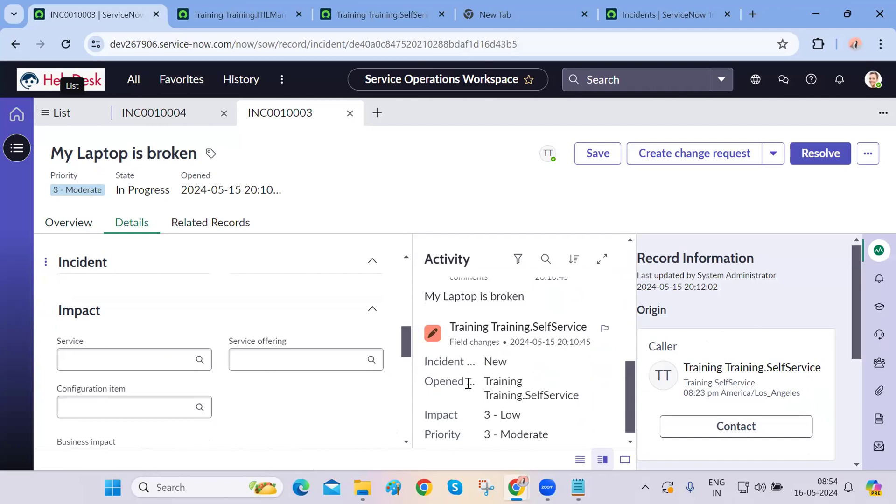
{"action": "scroll", "coordinate": [469, 383], "scroll_direction": "up", "scroll_amount": 10}
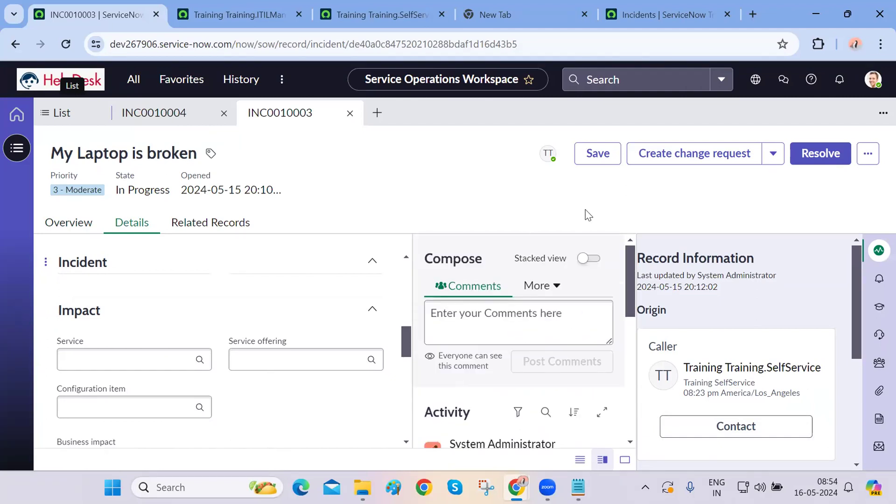
{"action": "left_click", "coordinate": [809, 160]}
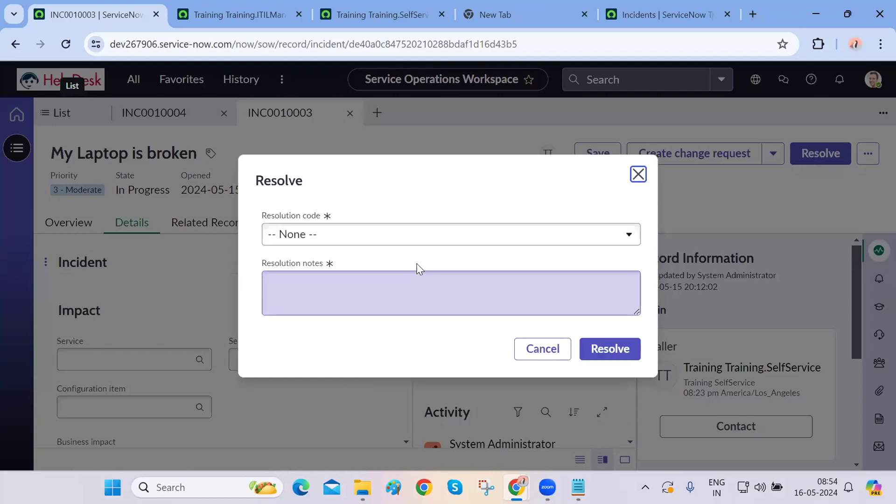
Step: Check the resolution code list, then reopen INC0010003 from the Incidents list
{"action": "left_click", "coordinate": [380, 239]}
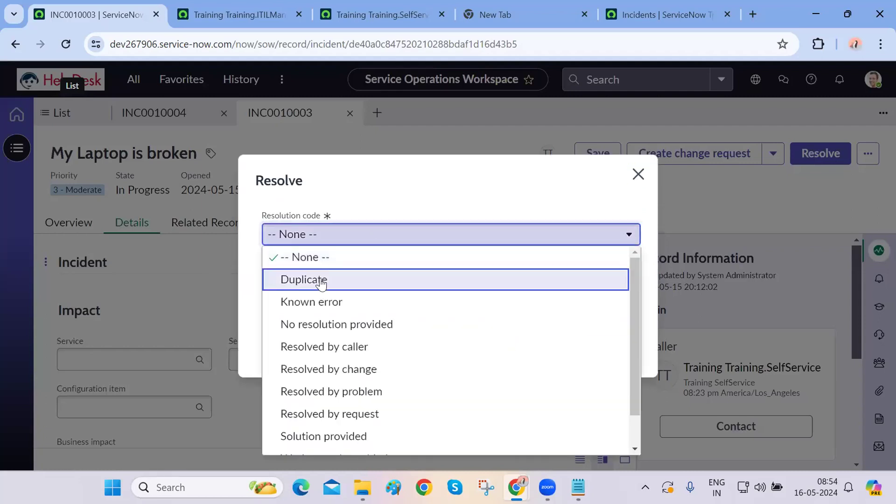
{"action": "left_click", "coordinate": [382, 204]}
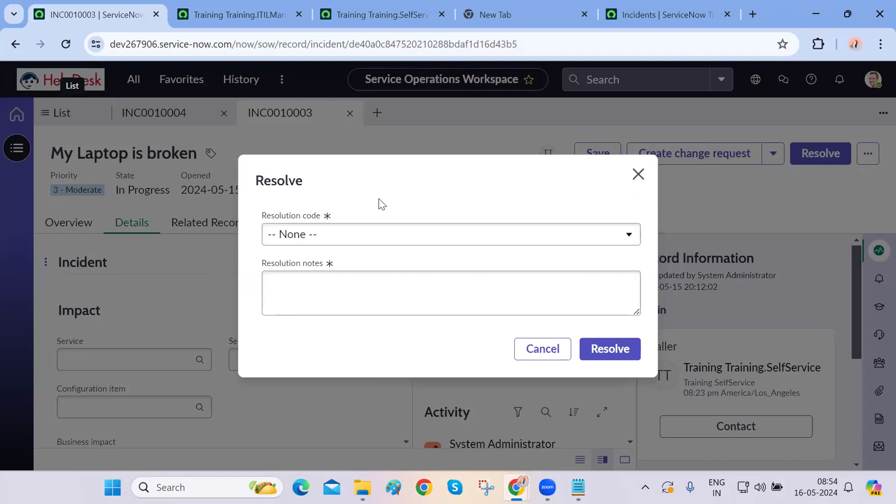
{"action": "key", "text": "ctrl+Tab"}
{"action": "key", "text": "ctrl+Tab"}
{"action": "key", "text": "ctrl+Tab"}
{"action": "key", "text": "ctrl+Tab"}
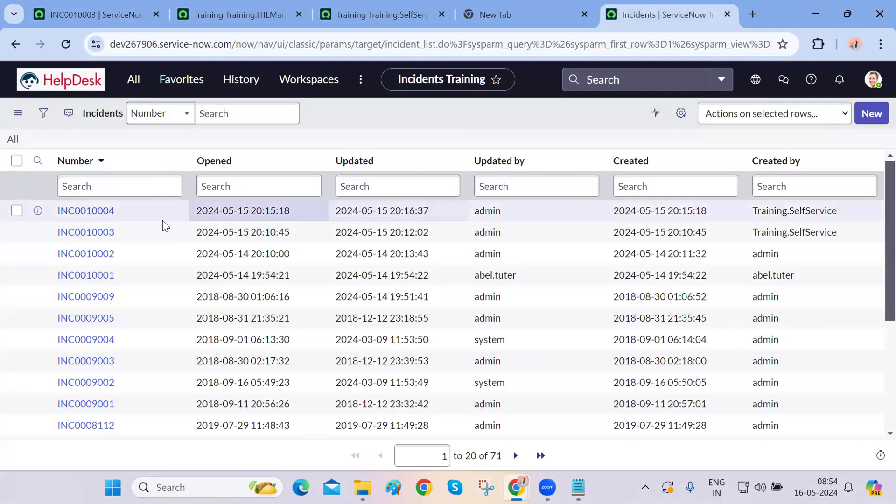
{"action": "left_click", "coordinate": [96, 229]}
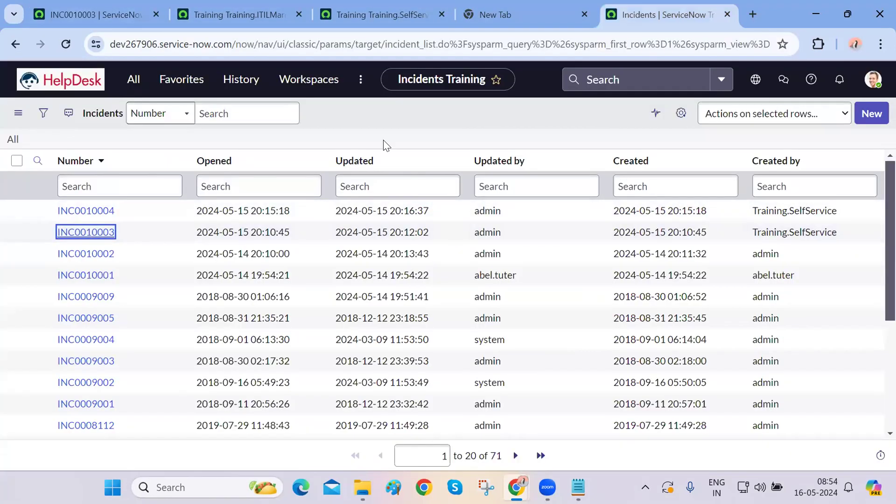
{"action": "key", "text": "ctrl+Tab"}
{"action": "key", "text": "ctrl+Tab"}
{"action": "key", "text": "ctrl+Tab"}
{"action": "key", "text": "ctrl+Tab"}
{"action": "key", "text": "ctrl+Tab"}
{"action": "key", "text": "ctrl+Tab"}
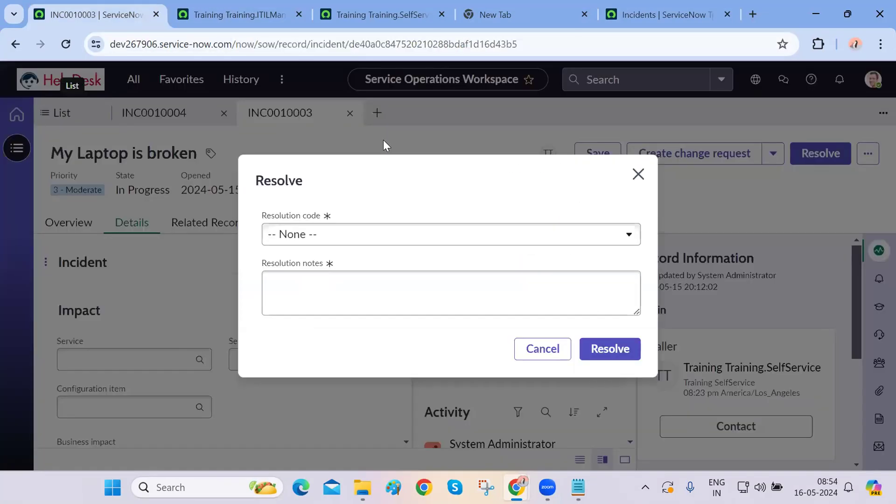
Step: Resolve with code Solution provided and resolution notes 'm.jhsjkdjskalhs'
{"action": "left_click", "coordinate": [419, 234]}
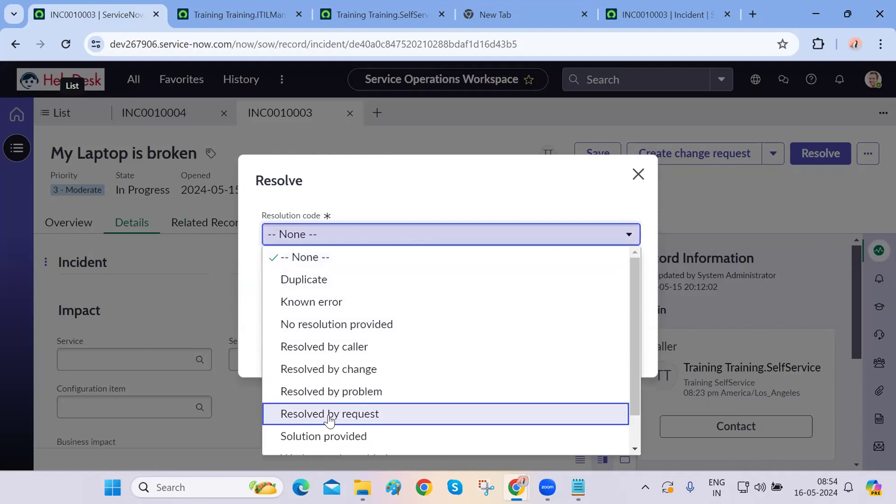
{"action": "scroll", "coordinate": [329, 420], "scroll_direction": "down", "scroll_amount": 1}
{"action": "left_click", "coordinate": [333, 399]}
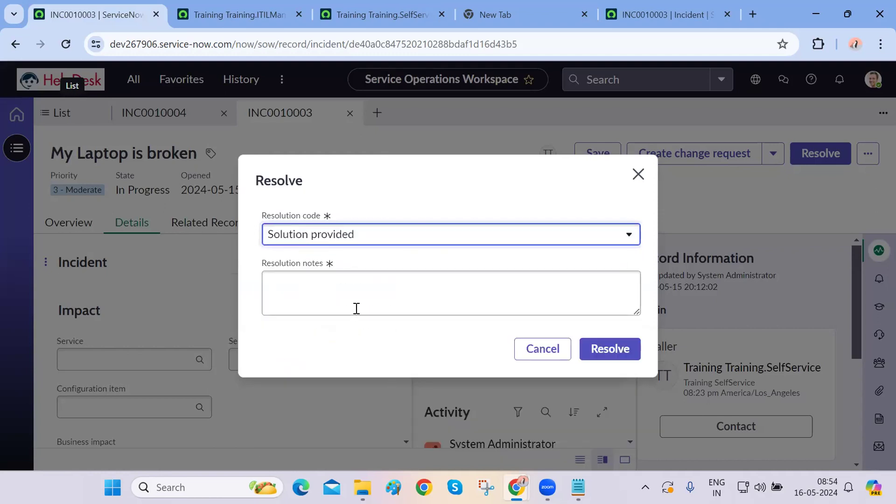
{"action": "left_click", "coordinate": [356, 308]}
{"action": "type", "text": "m.jhsjkdjskalhs"}
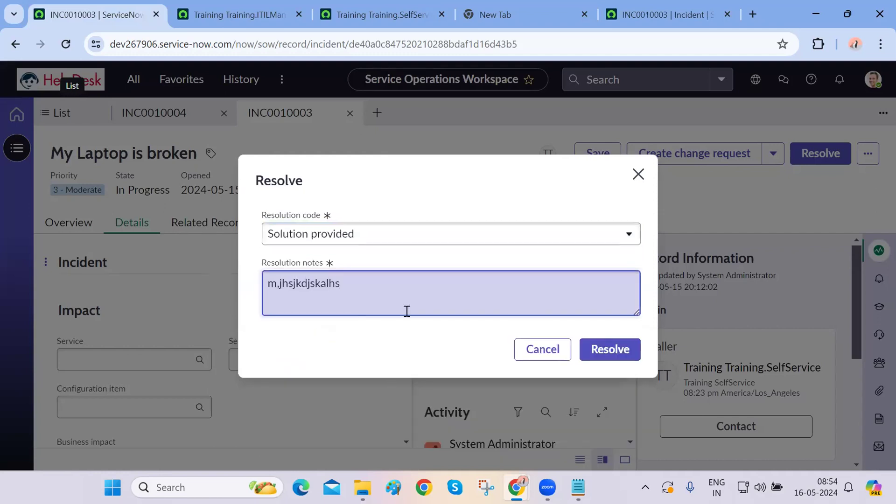
{"action": "left_click", "coordinate": [609, 358]}
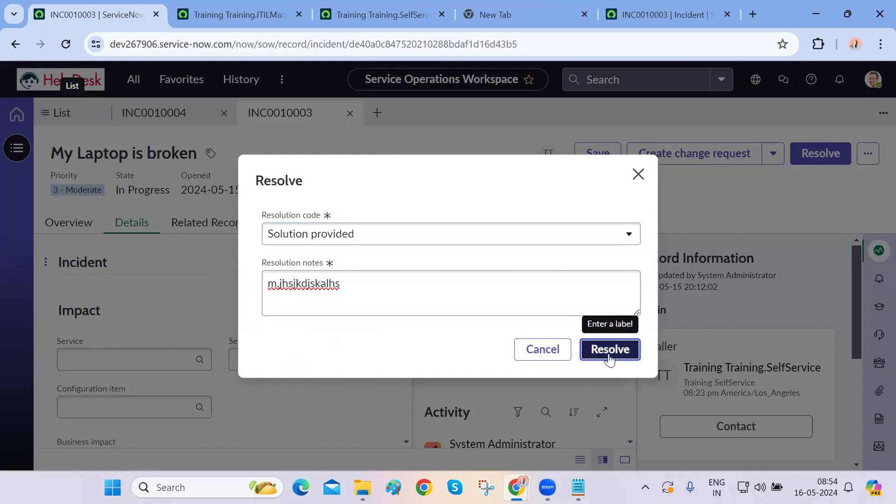
{"action": "key", "text": "ctrl+Tab"}
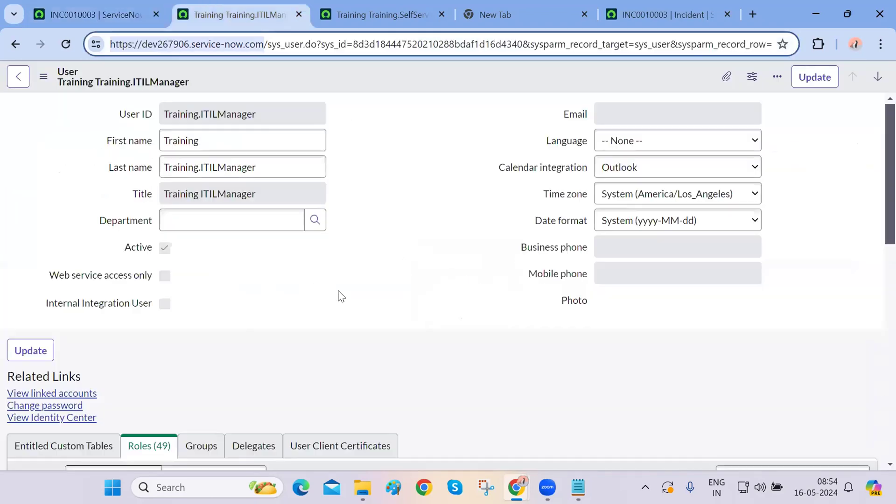
Step: Review the Resolution Information section of the INC0010003 form
{"action": "key", "text": "ctrl+5"}
{"action": "scroll", "coordinate": [357, 333], "scroll_direction": "down", "scroll_amount": 3}
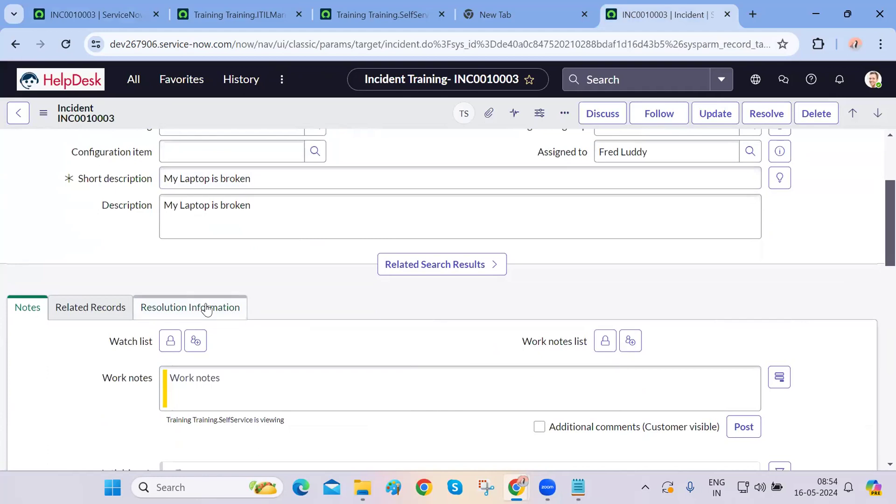
{"action": "left_click", "coordinate": [207, 309]}
{"action": "scroll", "coordinate": [206, 310], "scroll_direction": "down", "scroll_amount": 2}
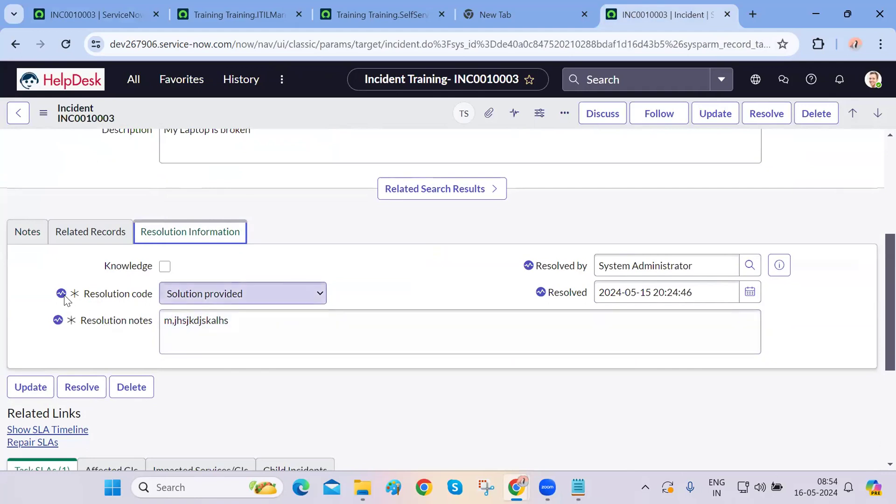
{"action": "mouse_move", "coordinate": [64, 299]}
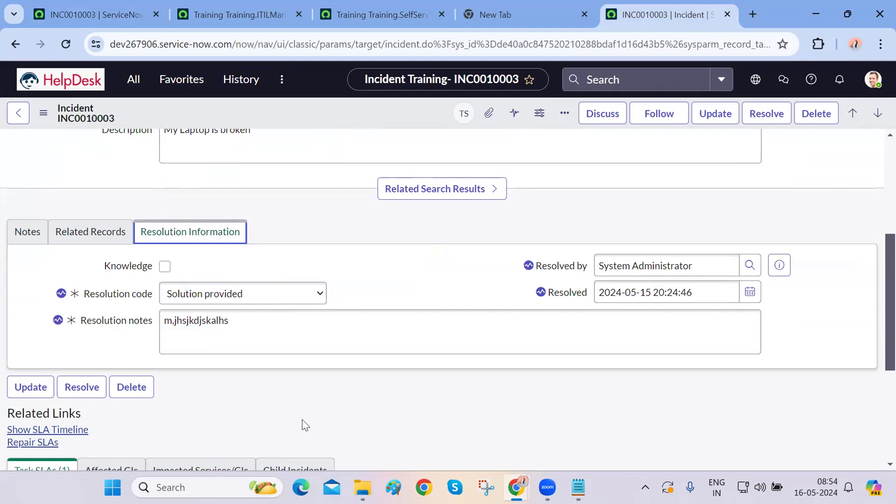
{"action": "scroll", "coordinate": [304, 425], "scroll_direction": "up", "scroll_amount": 5}
{"action": "scroll", "coordinate": [303, 423], "scroll_direction": "down", "scroll_amount": 3}
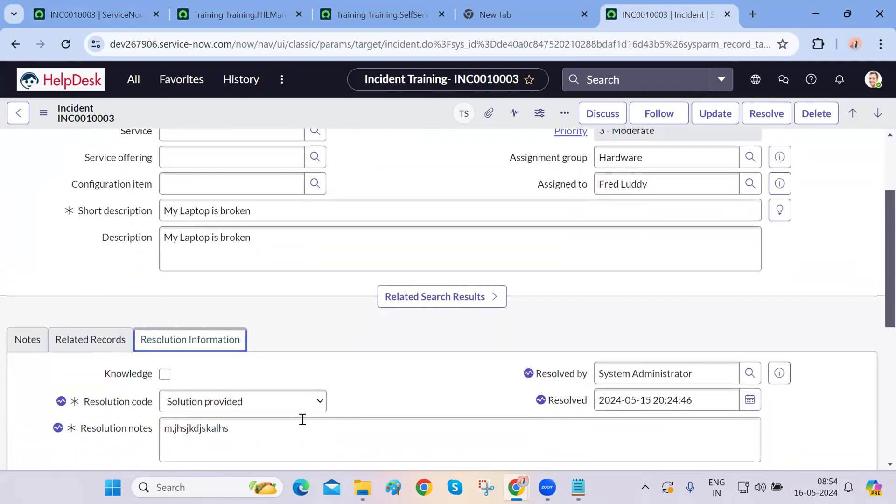
{"action": "scroll", "coordinate": [303, 419], "scroll_direction": "down", "scroll_amount": 1}
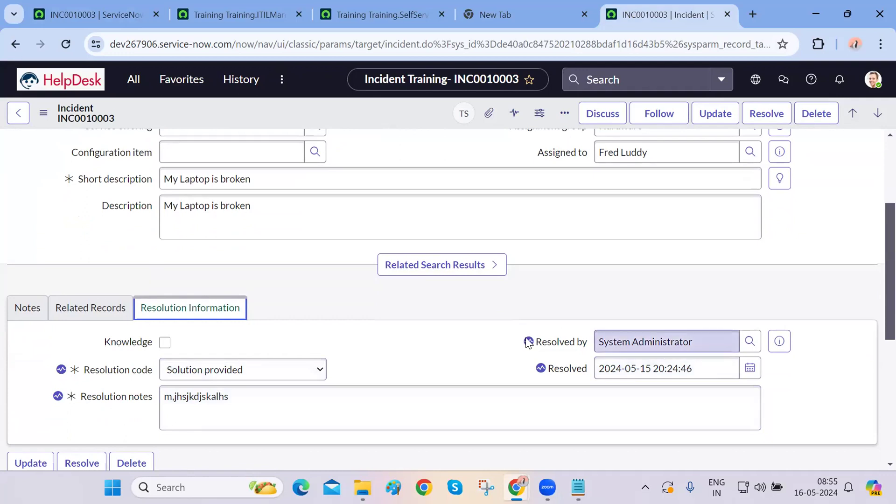
{"action": "mouse_move", "coordinate": [541, 369]}
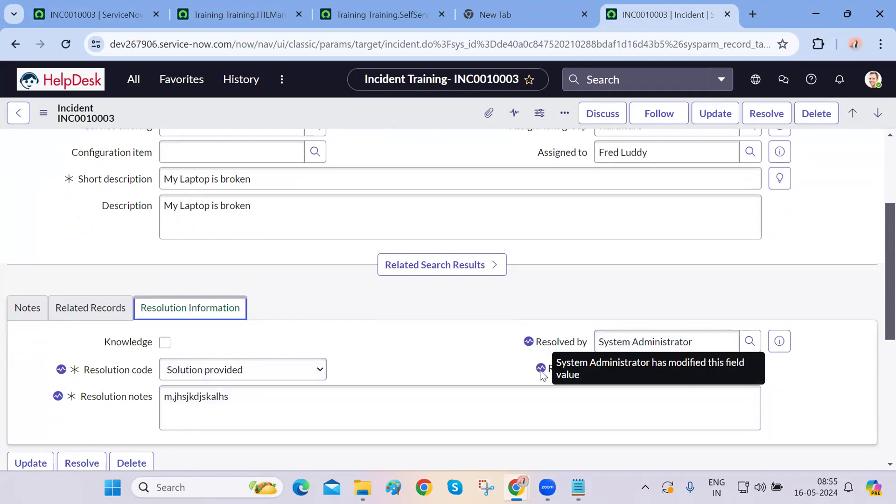
{"action": "scroll", "coordinate": [398, 307], "scroll_direction": "up", "scroll_amount": 4}
{"action": "scroll", "coordinate": [398, 307], "scroll_direction": "down", "scroll_amount": 2}
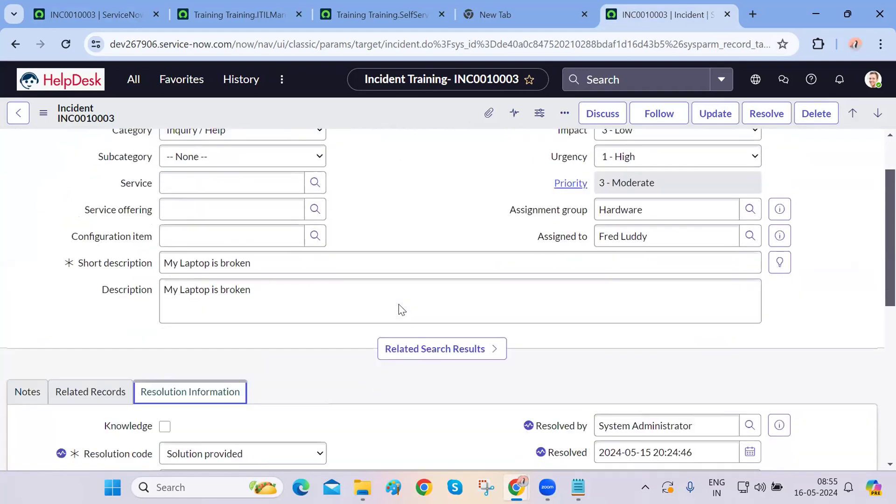
{"action": "scroll", "coordinate": [398, 307], "scroll_direction": "up", "scroll_amount": 2}
{"action": "scroll", "coordinate": [526, 304], "scroll_direction": "down", "scroll_amount": 4}
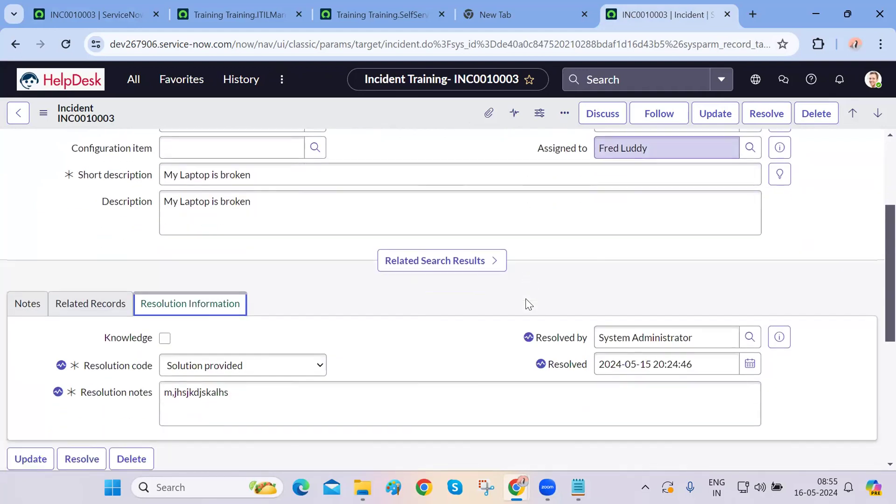
{"action": "scroll", "coordinate": [286, 392], "scroll_direction": "down", "scroll_amount": 3}
{"action": "scroll", "coordinate": [286, 392], "scroll_direction": "up", "scroll_amount": 5}
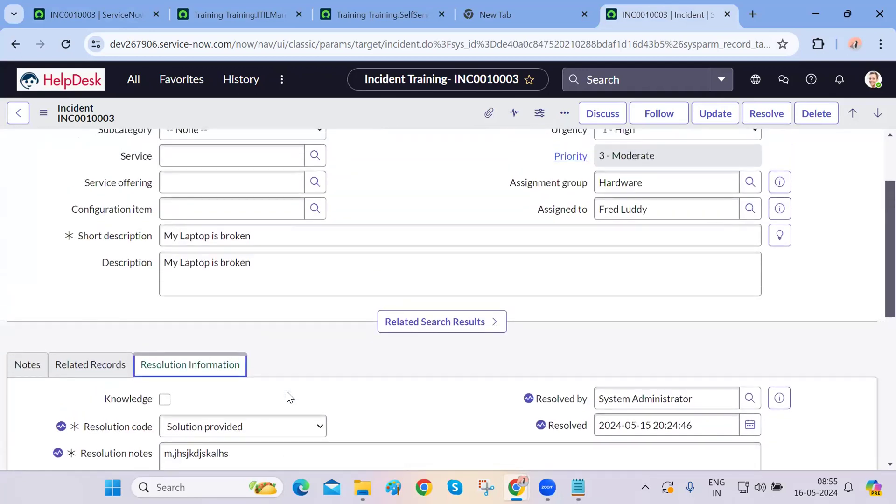
{"action": "scroll", "coordinate": [261, 395], "scroll_direction": "down", "scroll_amount": 1}
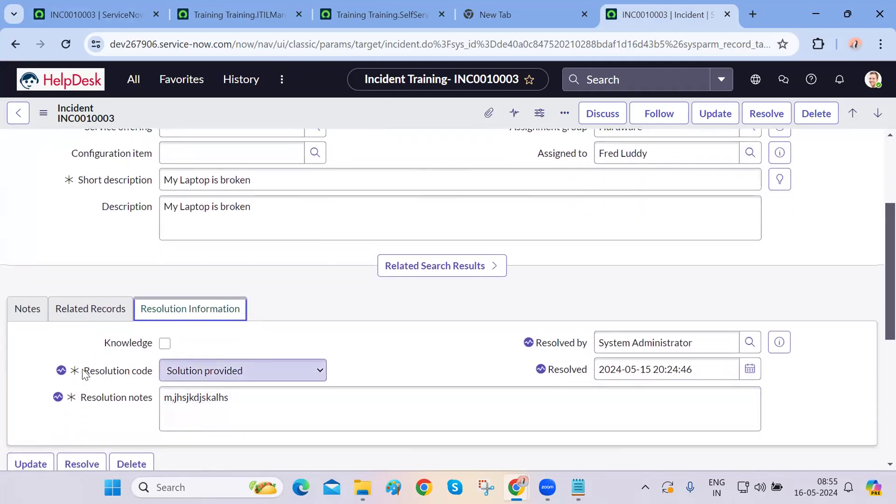
{"action": "mouse_move", "coordinate": [60, 374]}
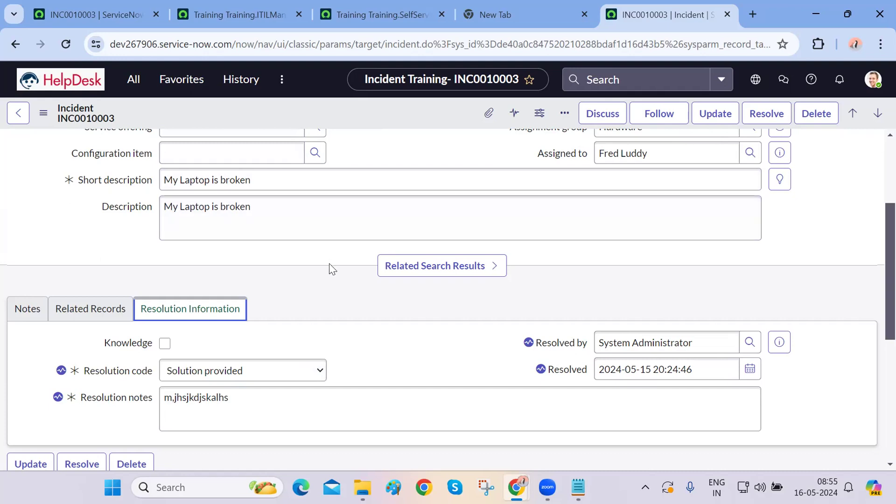
Step: Resolve INC0010003 so its state becomes Resolved
{"action": "left_click", "coordinate": [65, 43]}
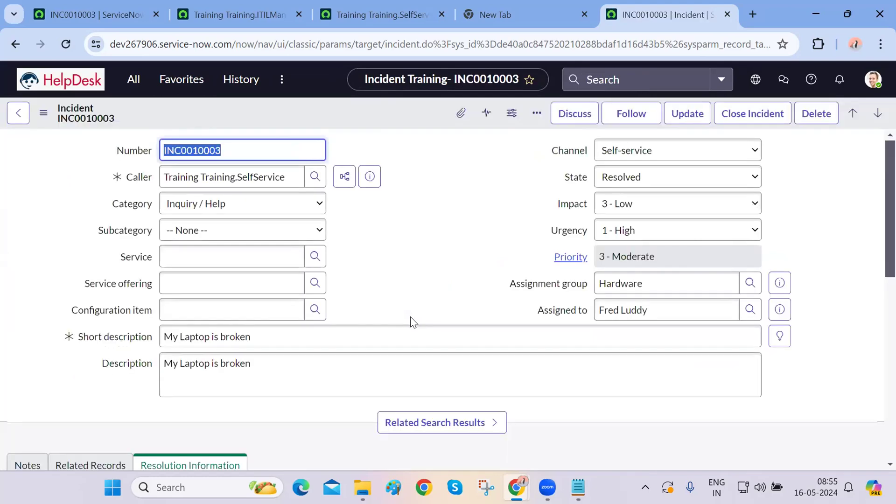
{"action": "scroll", "coordinate": [412, 322], "scroll_direction": "down", "scroll_amount": 7}
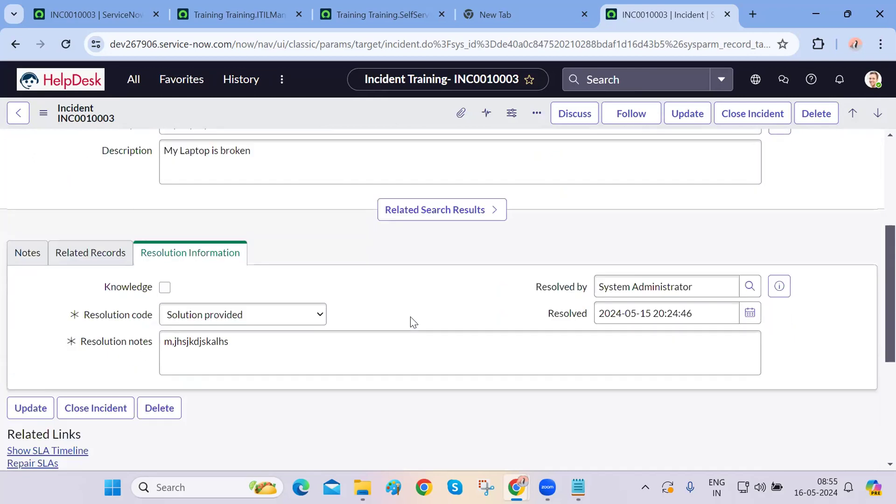
{"action": "scroll", "coordinate": [411, 322], "scroll_direction": "up", "scroll_amount": 7}
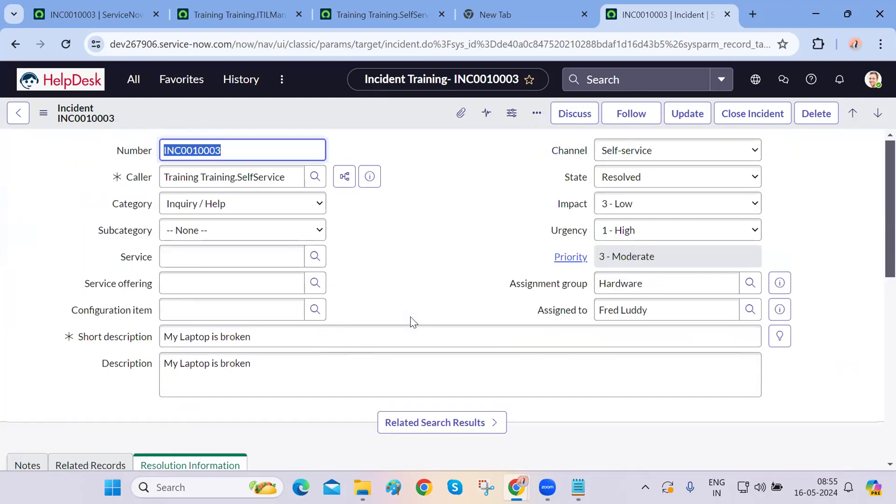
{"action": "left_click", "coordinate": [262, 20]}
Step: Close the INC0010003 sub-tab in the workspace and go back to the classic INC0010003 form
{"action": "key", "text": "ctrl+Page_Up"}
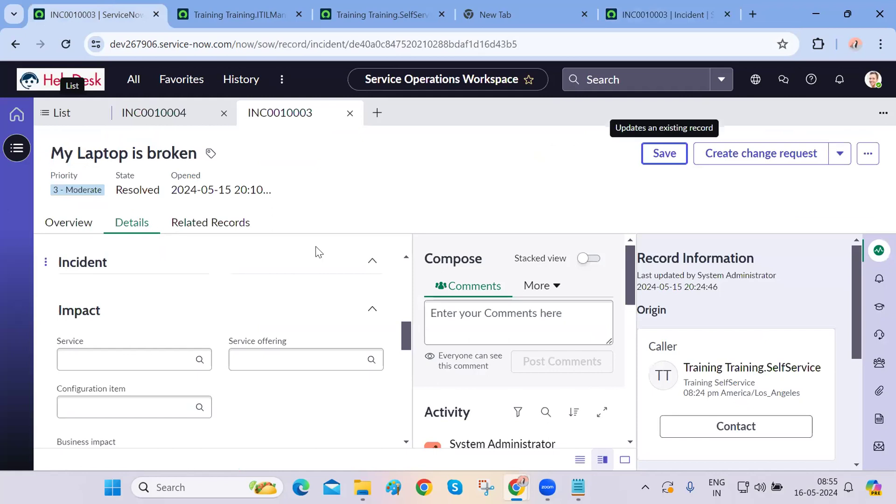
{"action": "left_click", "coordinate": [351, 112]}
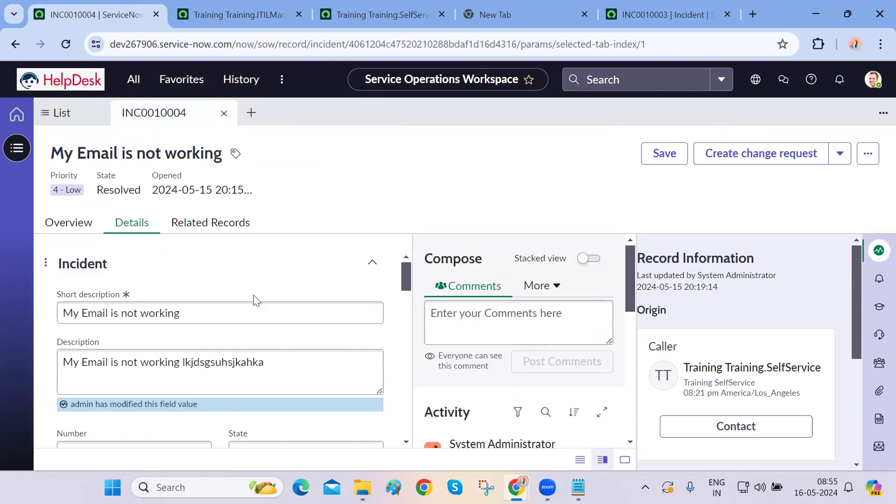
{"action": "key", "text": "ctrl+Tab"}
{"action": "key", "text": "ctrl+Tab"}
{"action": "key", "text": "ctrl+Tab"}
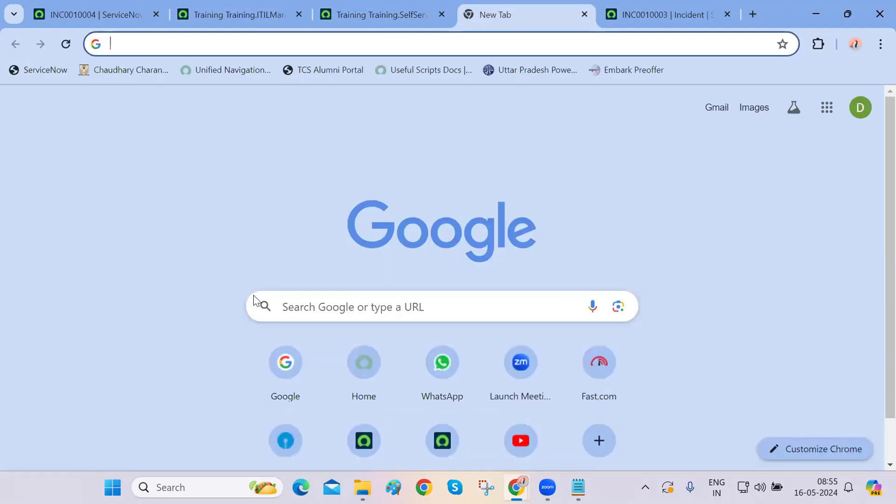
{"action": "key", "text": "ctrl+Tab"}
{"action": "left_click", "coordinate": [424, 277]}
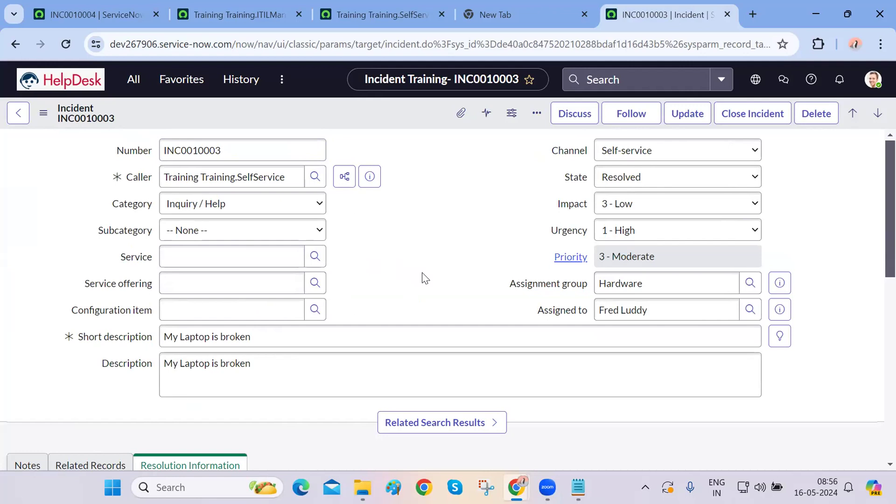
{"action": "mouse_move", "coordinate": [516, 487]}
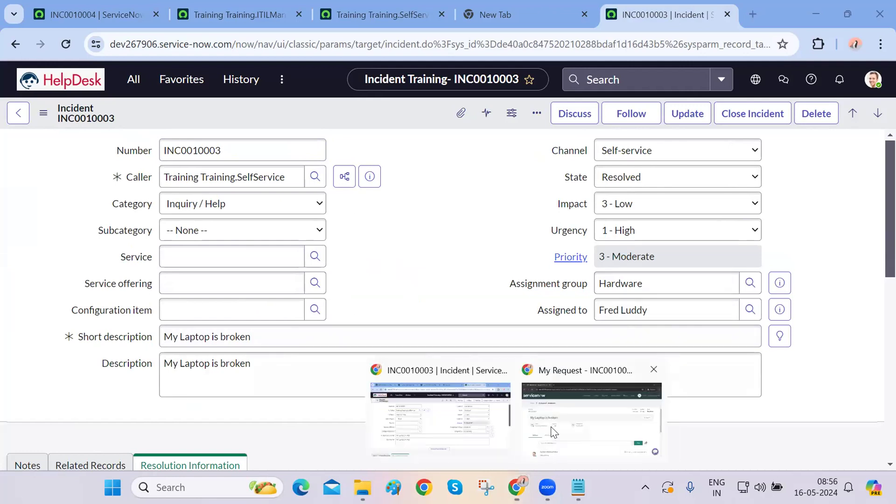
{"action": "left_click", "coordinate": [553, 432]}
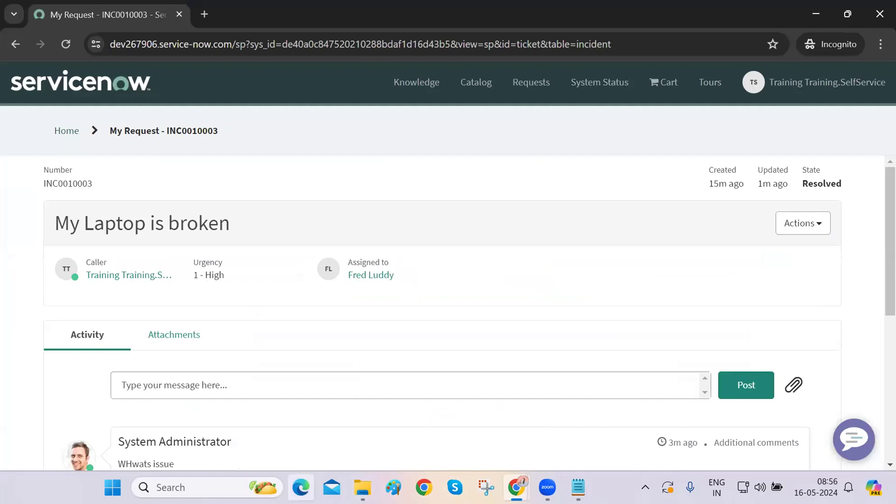
{"action": "scroll", "coordinate": [466, 334], "scroll_direction": "down", "scroll_amount": 10}
{"action": "scroll", "coordinate": [466, 334], "scroll_direction": "up", "scroll_amount": 10}
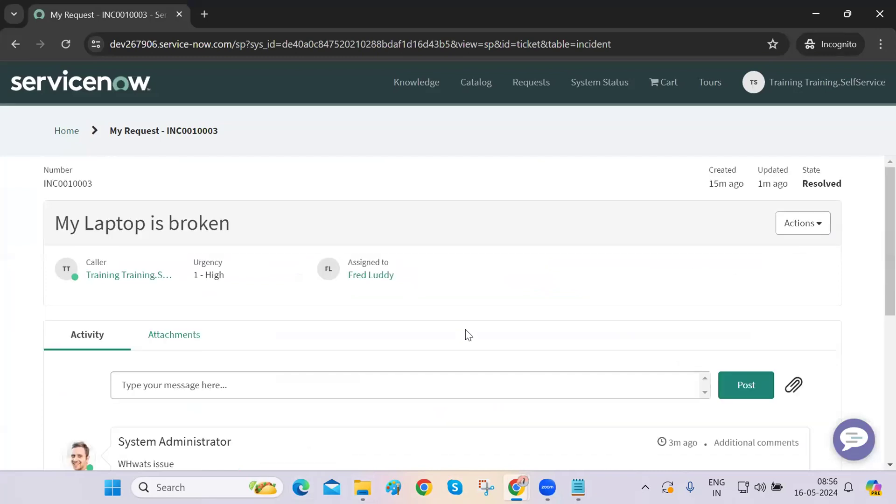
{"action": "left_click", "coordinate": [815, 15]}
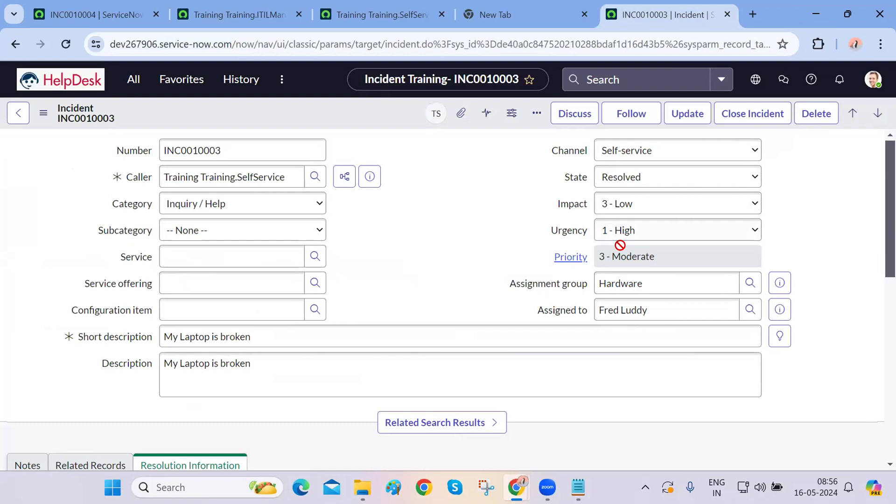
Step: Collapse the Self-Service section in the All menu and close the menu
{"action": "left_click", "coordinate": [133, 79]}
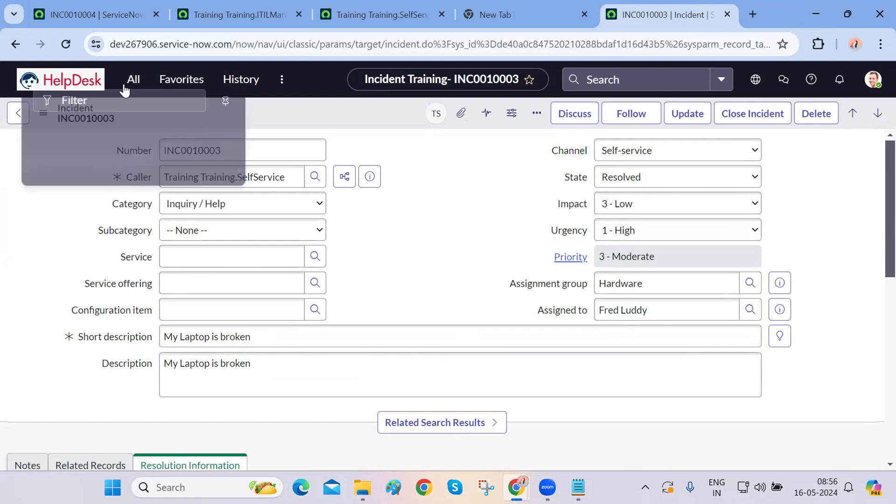
{"action": "left_click", "coordinate": [40, 150]}
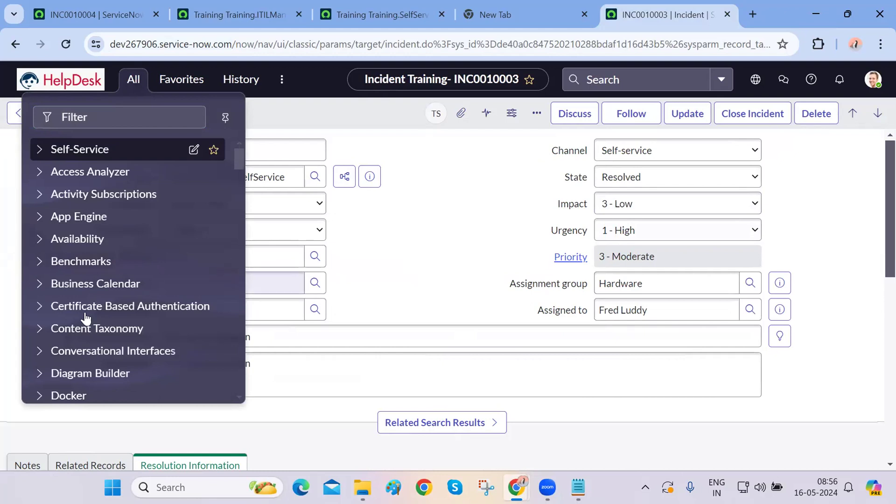
{"action": "scroll", "coordinate": [109, 295], "scroll_direction": "down", "scroll_amount": 5}
{"action": "scroll", "coordinate": [110, 297], "scroll_direction": "up", "scroll_amount": 5}
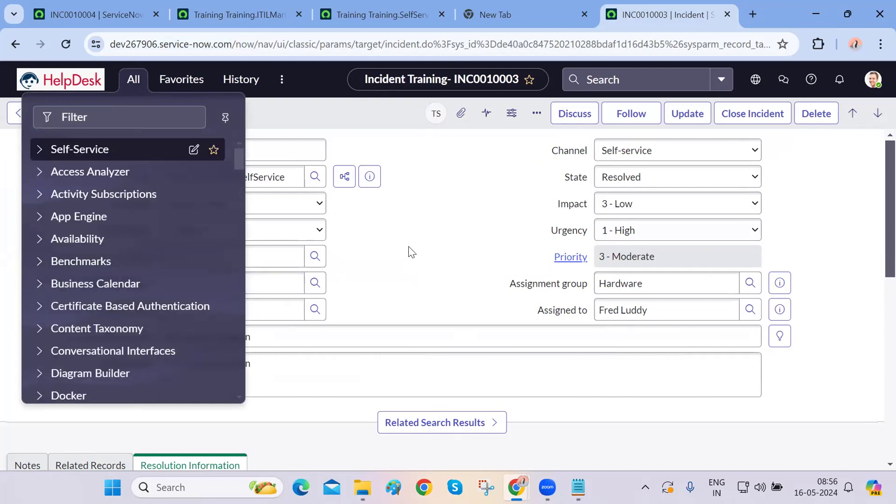
{"action": "left_click", "coordinate": [410, 251]}
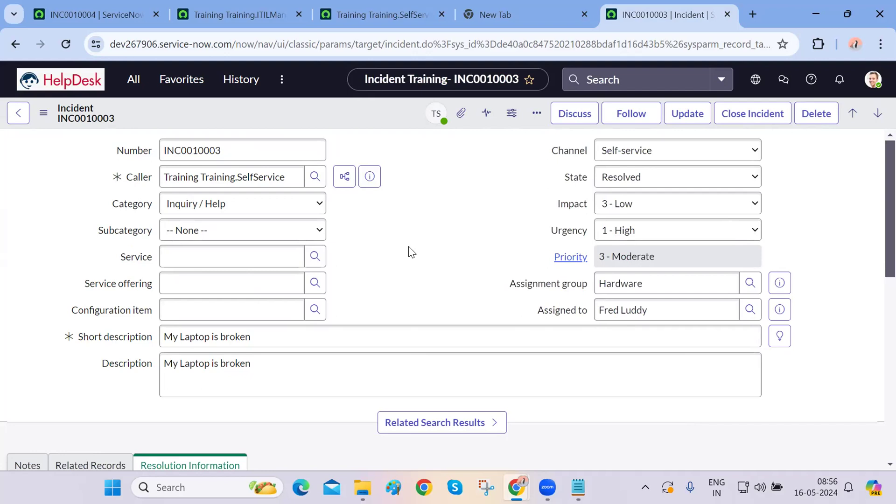
Step: Go to the instance home page via the HelpDesk logo
{"action": "scroll", "coordinate": [409, 250], "scroll_direction": "down", "scroll_amount": 5}
{"action": "scroll", "coordinate": [408, 251], "scroll_direction": "up", "scroll_amount": 5}
{"action": "left_click", "coordinate": [76, 75]}
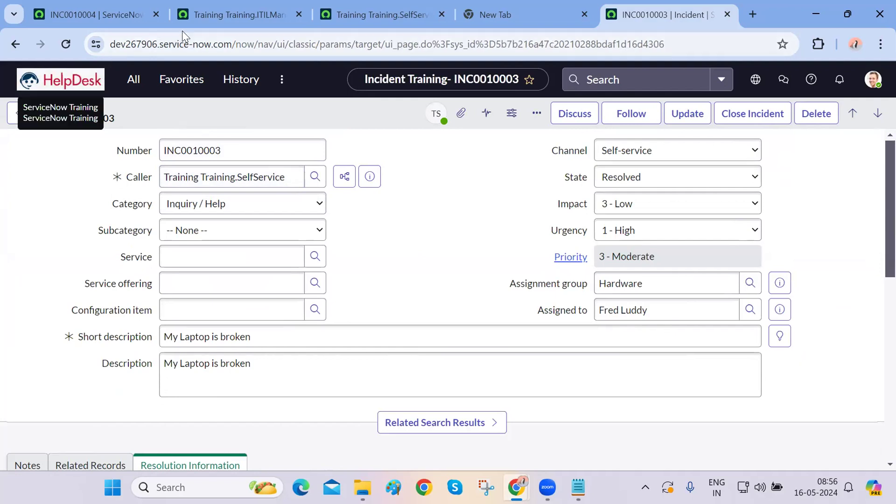
{"action": "left_click", "coordinate": [208, 21]}
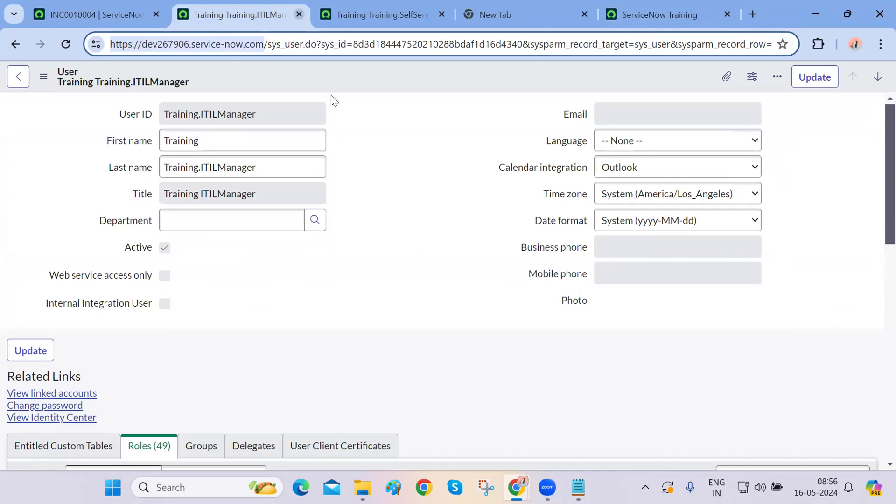
Step: Scroll Training.ITILManager's Roles (49) list, with roles like cmdb_ms_admin and task_editor
{"action": "left_click", "coordinate": [397, 216]}
{"action": "scroll", "coordinate": [396, 212], "scroll_direction": "down", "scroll_amount": 5}
{"action": "scroll", "coordinate": [398, 213], "scroll_direction": "up", "scroll_amount": 5}
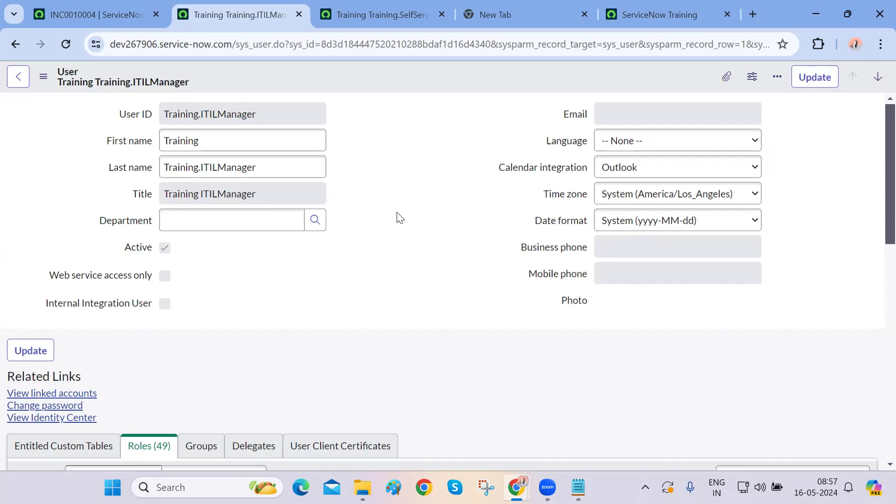
{"action": "scroll", "coordinate": [400, 218], "scroll_direction": "down", "scroll_amount": 5}
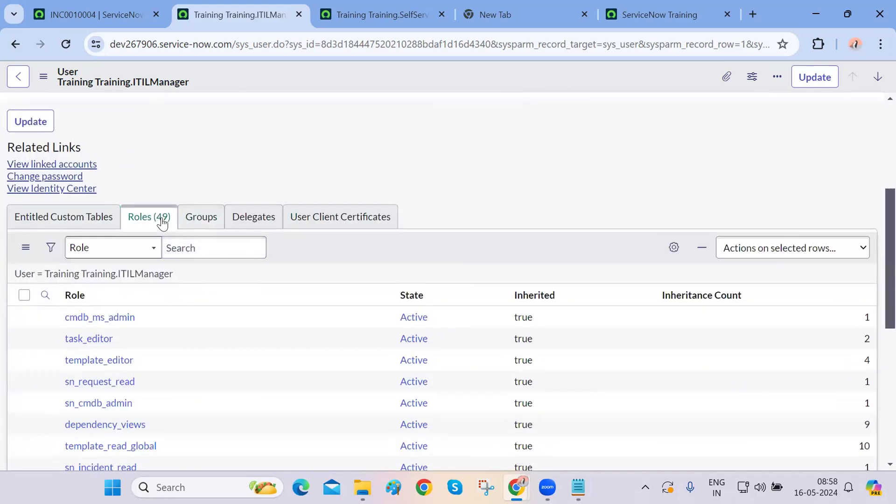
Step: View the ITIL manager's empty Groups tab, then scroll through the 49 Roles
{"action": "left_click", "coordinate": [189, 215]}
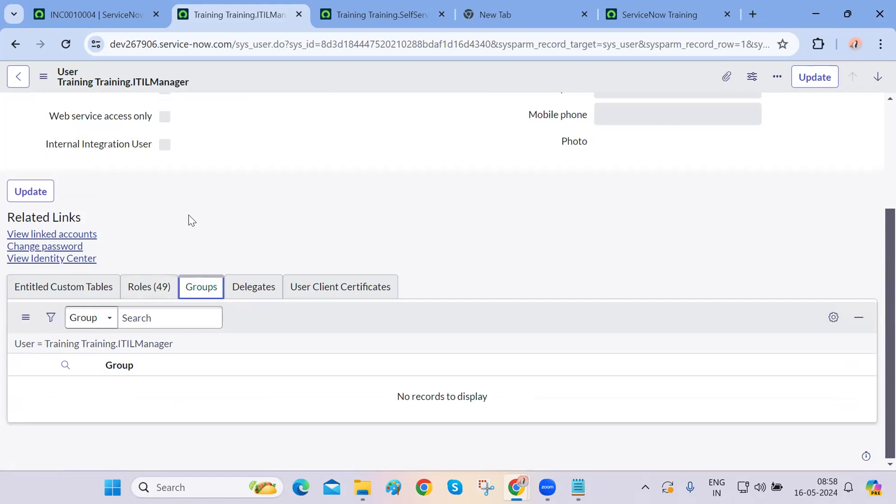
{"action": "left_click", "coordinate": [164, 285]}
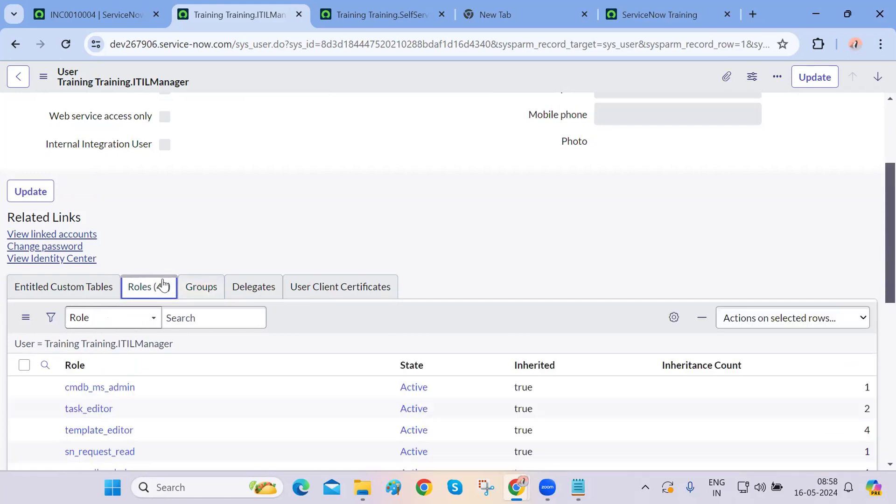
{"action": "scroll", "coordinate": [163, 285], "scroll_direction": "down", "scroll_amount": 5}
{"action": "scroll", "coordinate": [163, 285], "scroll_direction": "down", "scroll_amount": 4}
{"action": "scroll", "coordinate": [163, 284], "scroll_direction": "up", "scroll_amount": 8}
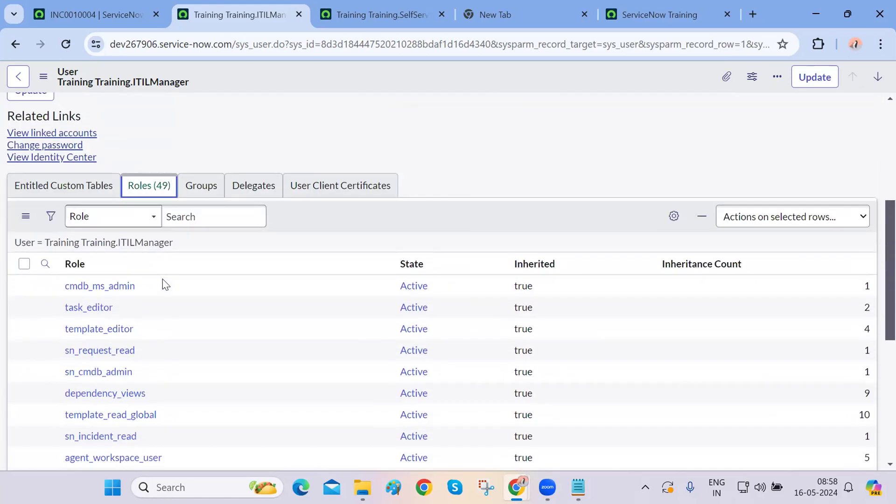
{"action": "scroll", "coordinate": [163, 285], "scroll_direction": "up", "scroll_amount": 1}
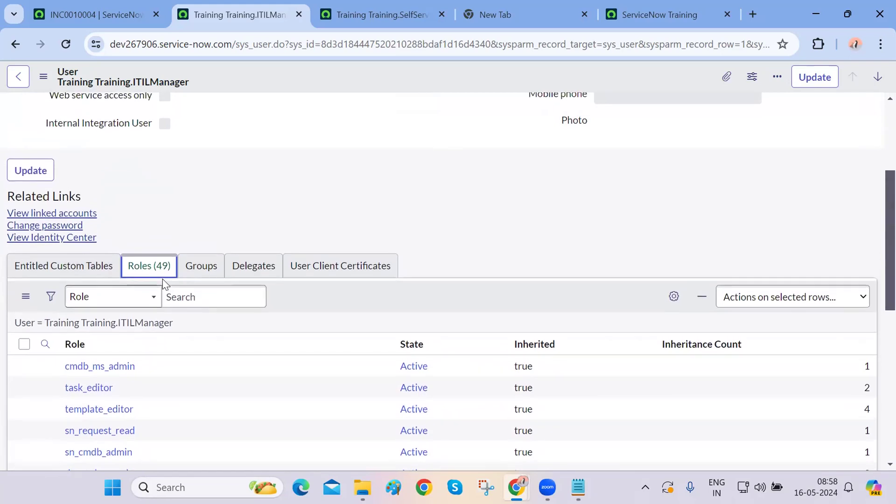
{"action": "scroll", "coordinate": [163, 282], "scroll_direction": "up", "scroll_amount": 4}
{"action": "scroll", "coordinate": [165, 285], "scroll_direction": "down", "scroll_amount": 4}
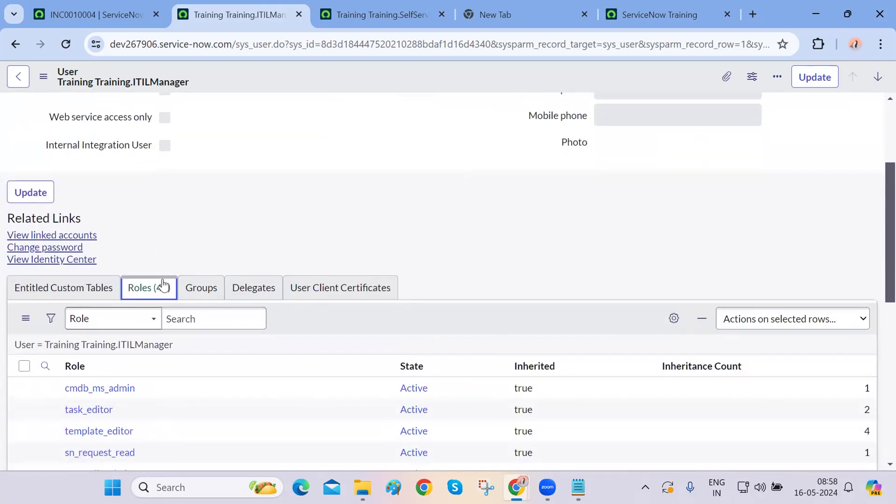
Step: Recheck the Groups tab for memberships and switch back to Roles (49)
{"action": "left_click", "coordinate": [201, 291]}
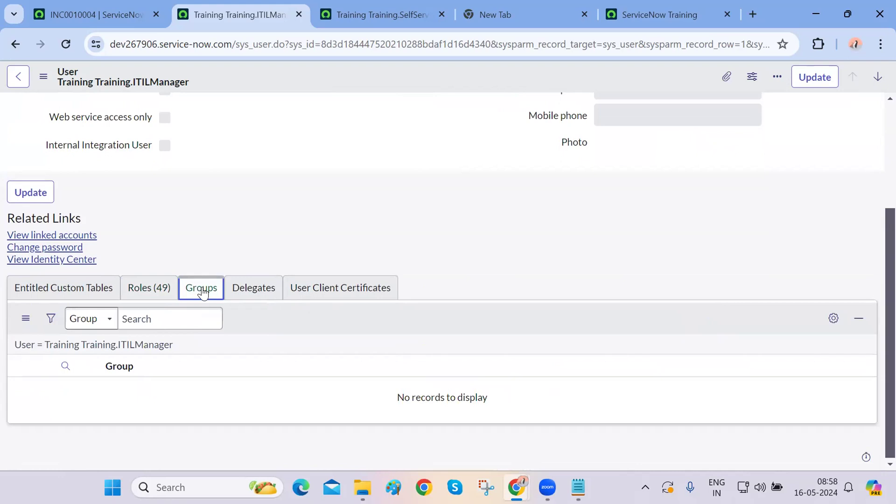
{"action": "scroll", "coordinate": [202, 292], "scroll_direction": "up", "scroll_amount": 4}
{"action": "scroll", "coordinate": [203, 292], "scroll_direction": "down", "scroll_amount": 4}
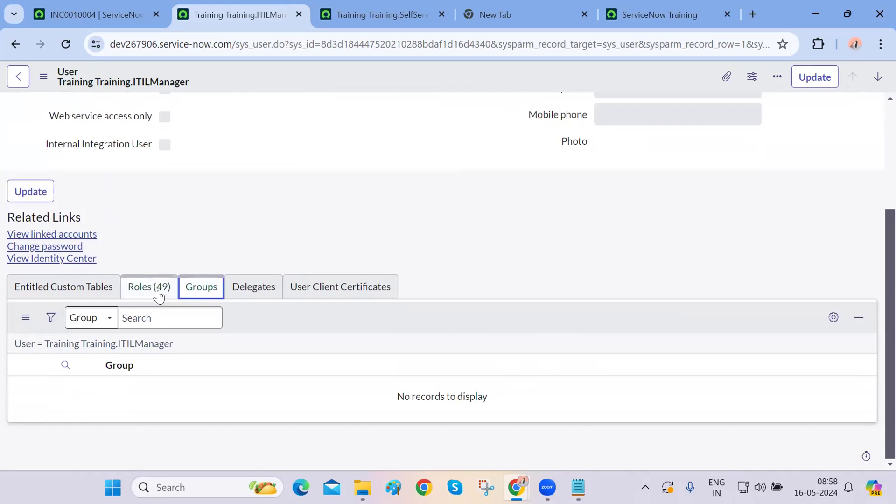
{"action": "left_click", "coordinate": [158, 286]}
{"action": "scroll", "coordinate": [255, 251], "scroll_direction": "up", "scroll_amount": 3}
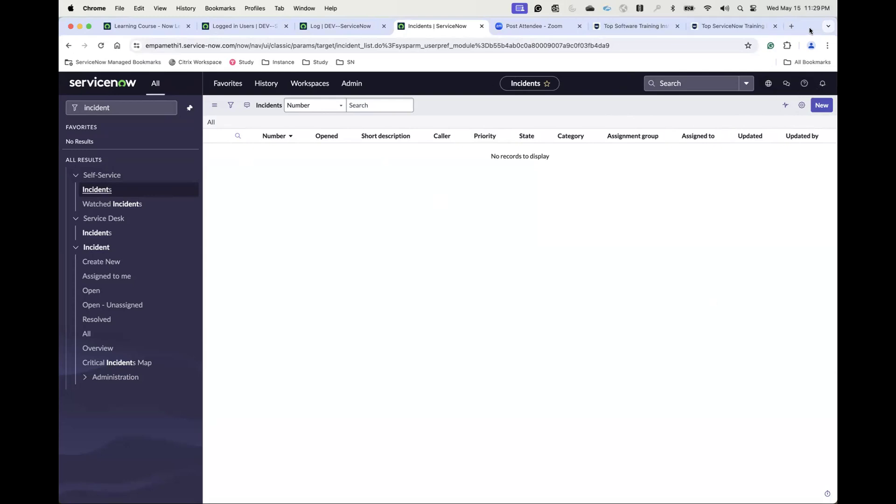
Step: Clear the navigator filter and return to the Admin Home page
{"action": "left_click_drag", "start_coordinate": [809, 32], "coordinate": [814, 63]}
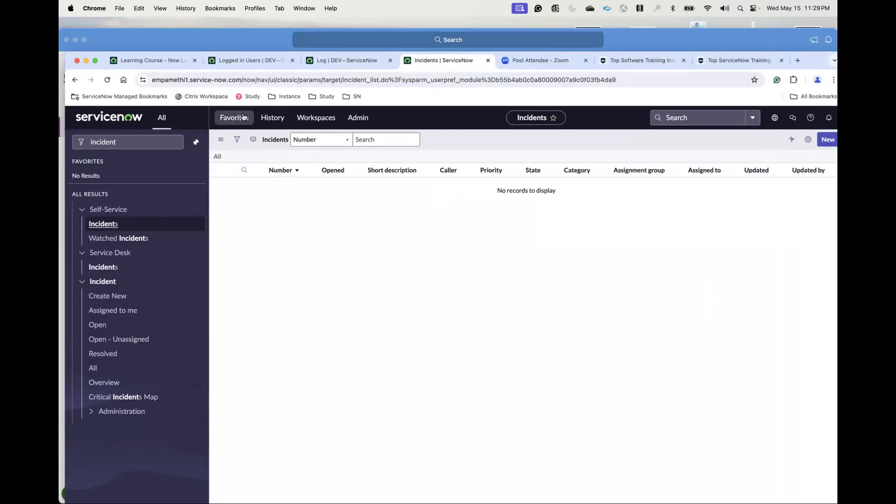
{"action": "left_click", "coordinate": [145, 141]}
{"action": "key", "text": "BackSpace"}
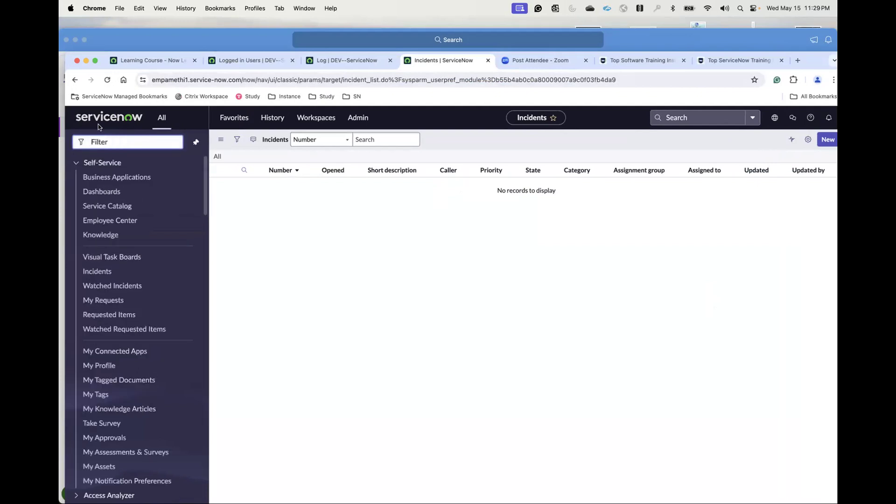
{"action": "left_click", "coordinate": [102, 125]}
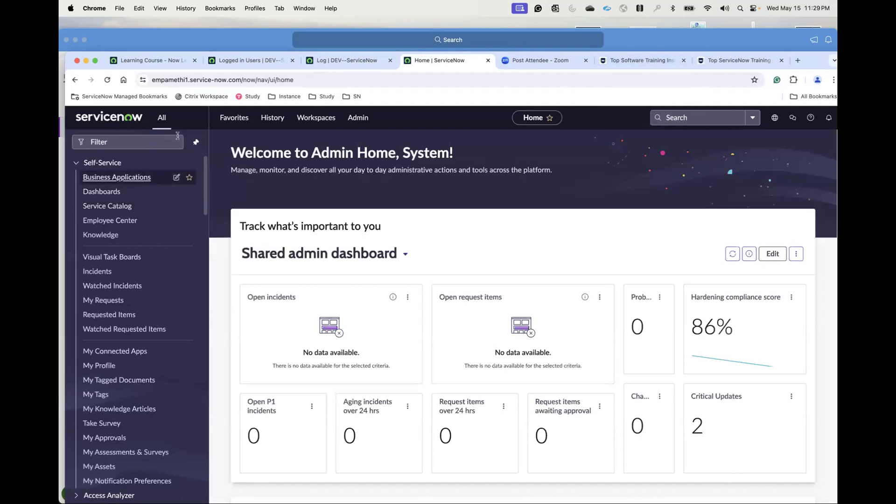
Step: Filter the navigation menu by 'system prop'
{"action": "left_click", "coordinate": [123, 145]}
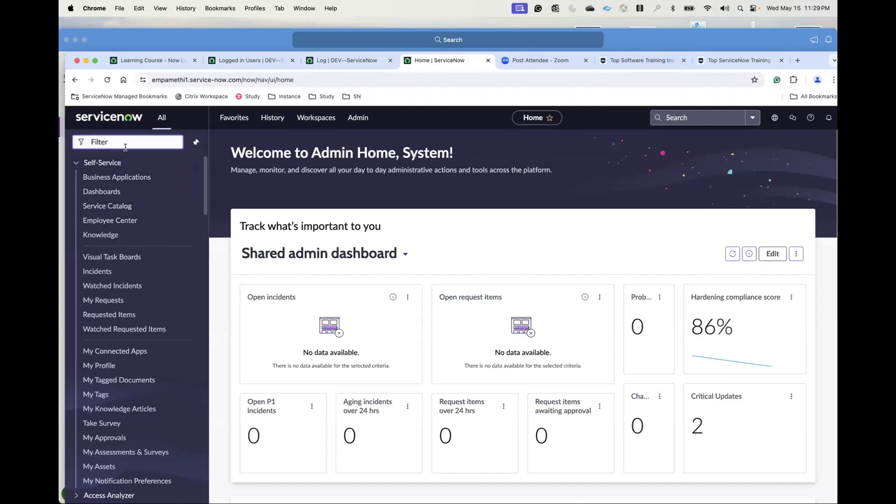
{"action": "type", "text": "sustem prop"}
{"action": "key", "text": "BackSpace"}
{"action": "key", "text": "BackSpace"}
{"action": "key", "text": "BackSpace"}
{"action": "key", "text": "BackSpace"}
{"action": "key", "text": "BackSpace"}
{"action": "key", "text": "BackSpace"}
{"action": "key", "text": "BackSpace"}
{"action": "key", "text": "BackSpace"}
{"action": "key", "text": "BackSpace"}
{"action": "key", "text": "BackSpace"}
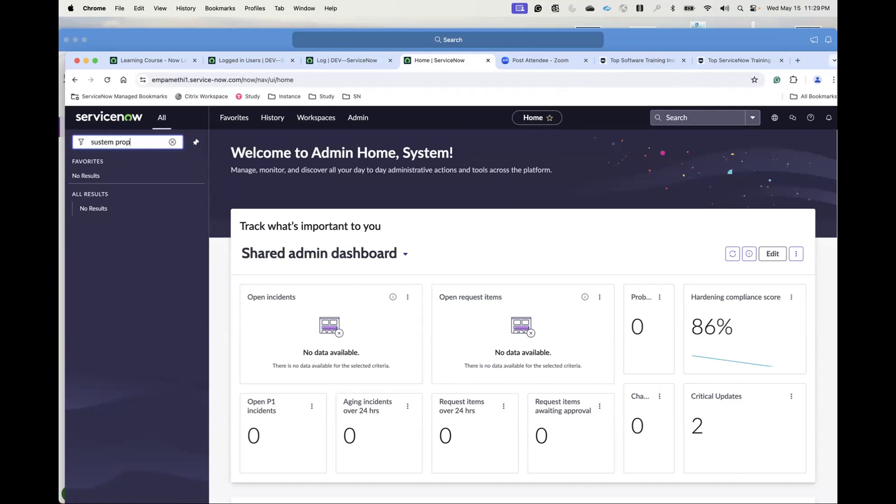
{"action": "type", "text": "ystem prop"}
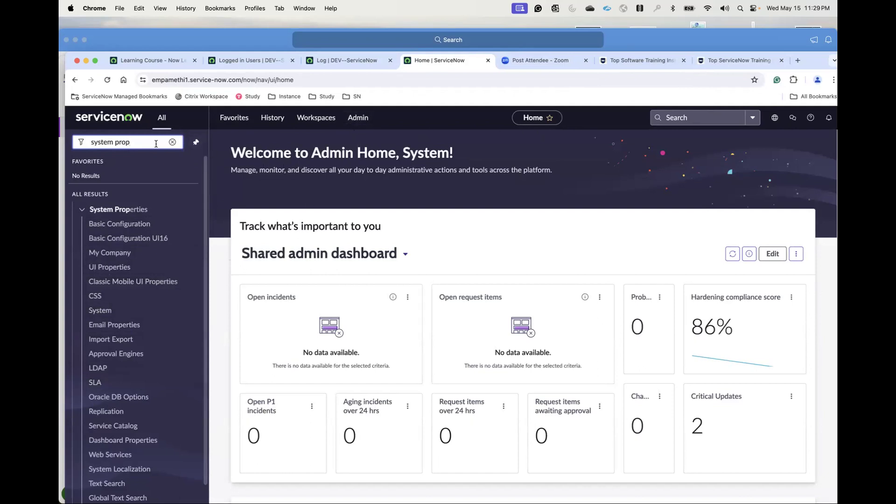
Step: Replace the filter with 'incidents', open Incidents, and sign back in after the session expires
{"action": "left_click_drag", "start_coordinate": [149, 145], "coordinate": [61, 148]}
{"action": "type", "text": "inciden"}
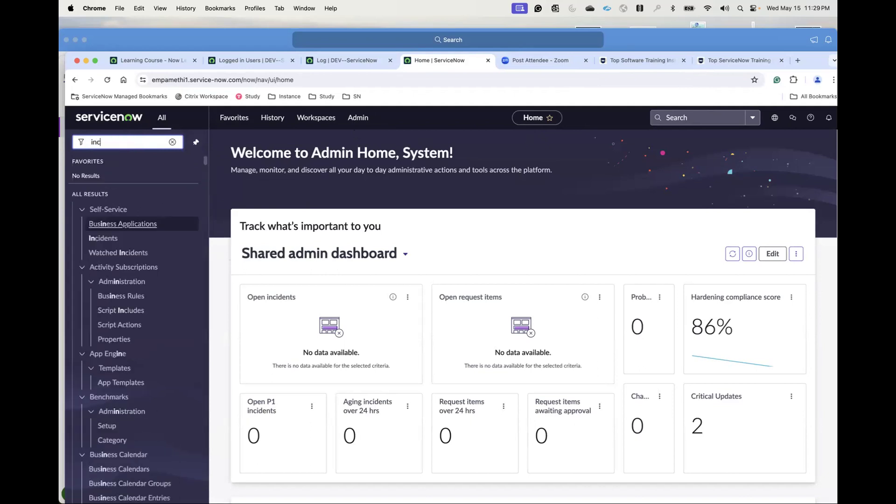
{"action": "key", "text": "BackSpace"}
{"action": "type", "text": "nts"}
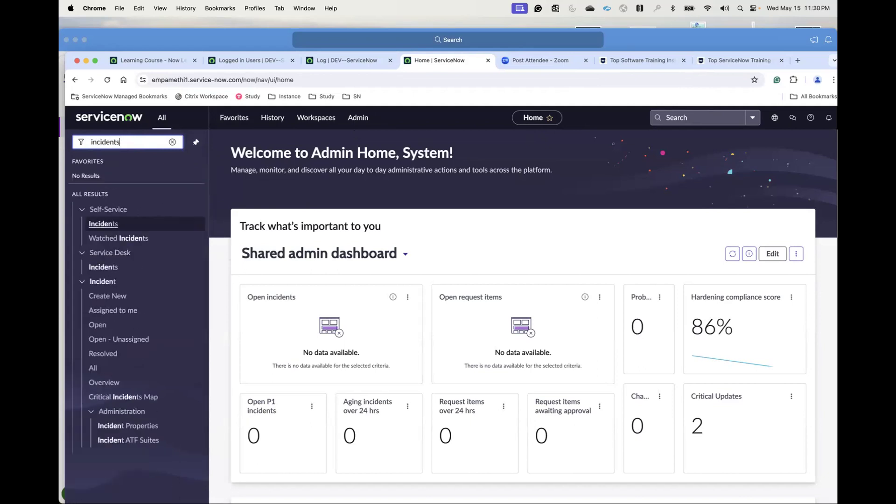
{"action": "key", "text": "Return"}
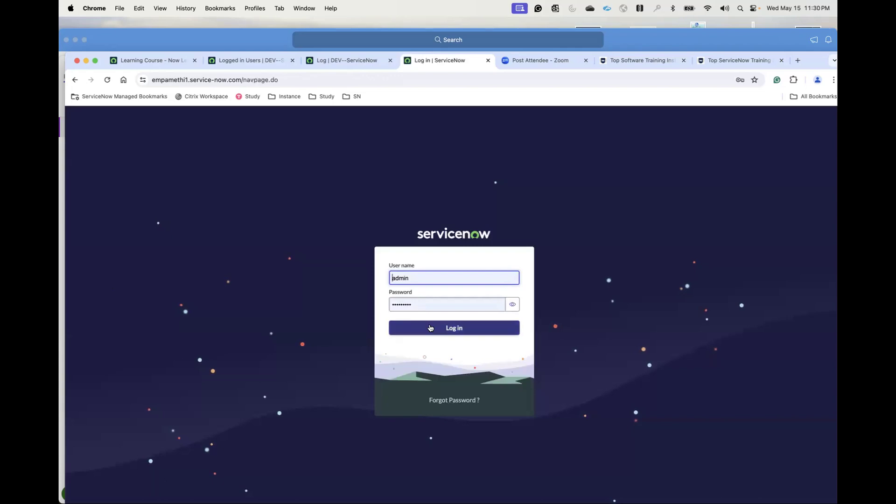
{"action": "left_click", "coordinate": [430, 328]}
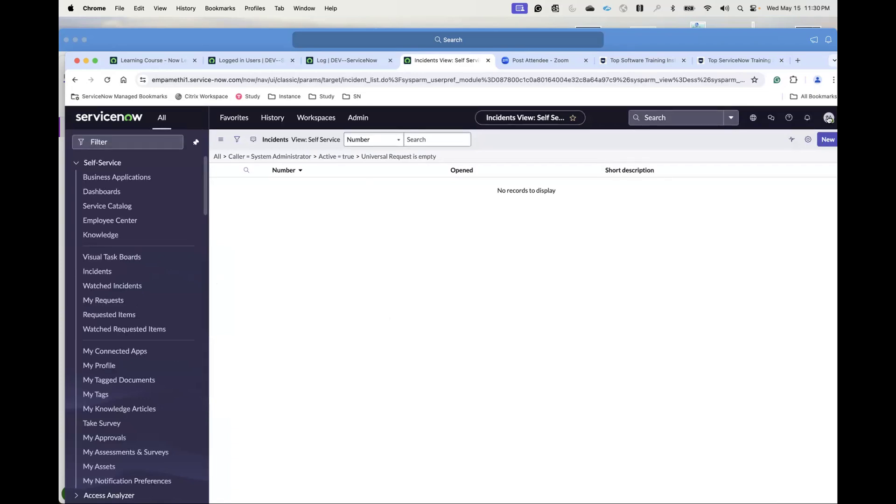
Step: Dismiss the profile menu, open Incident > All via the 'inci' filter, and start a new incident
{"action": "left_click", "coordinate": [829, 119]}
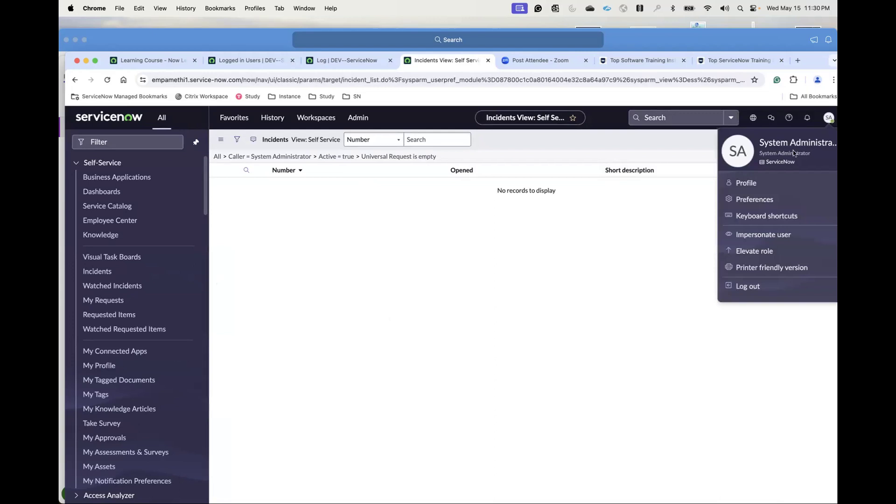
{"action": "left_click", "coordinate": [543, 254]}
{"action": "left_click", "coordinate": [134, 141]}
{"action": "type", "text": "inci"}
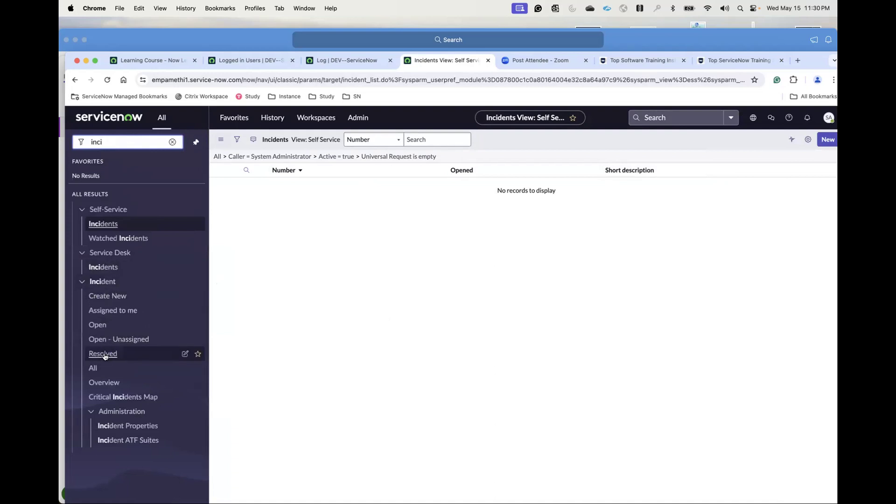
{"action": "left_click", "coordinate": [95, 368]}
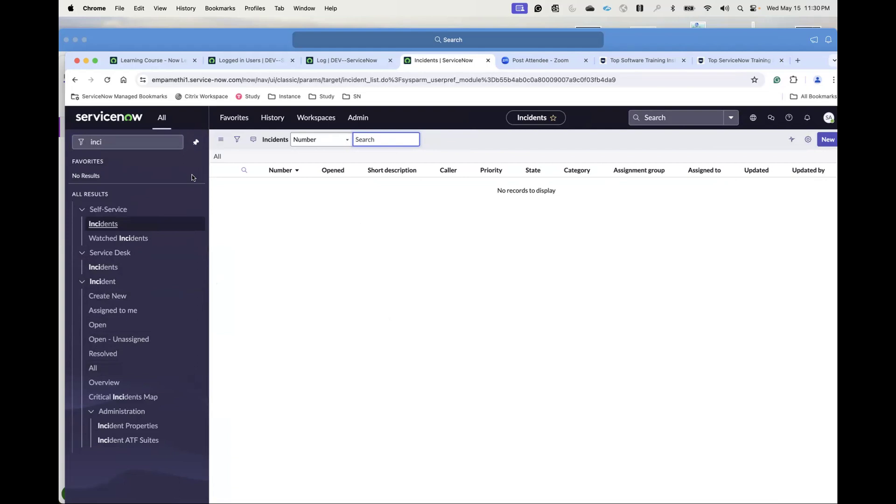
{"action": "double_click", "coordinate": [93, 143]}
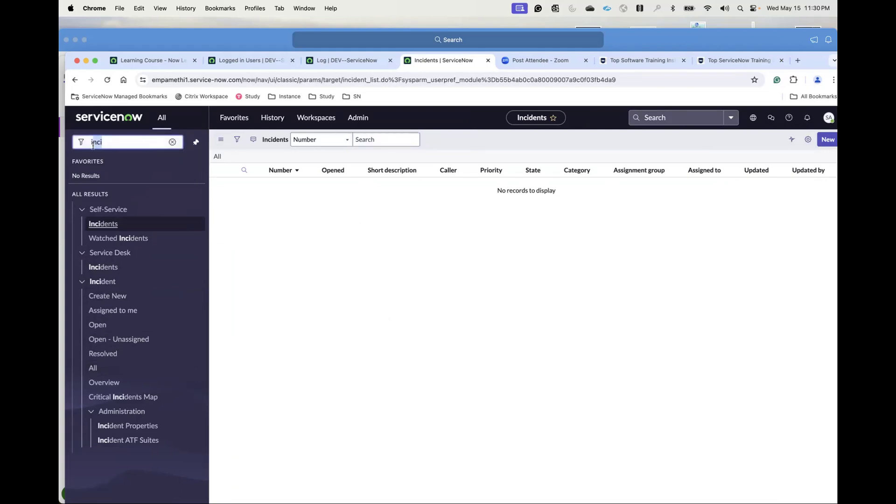
{"action": "left_click", "coordinate": [828, 139]}
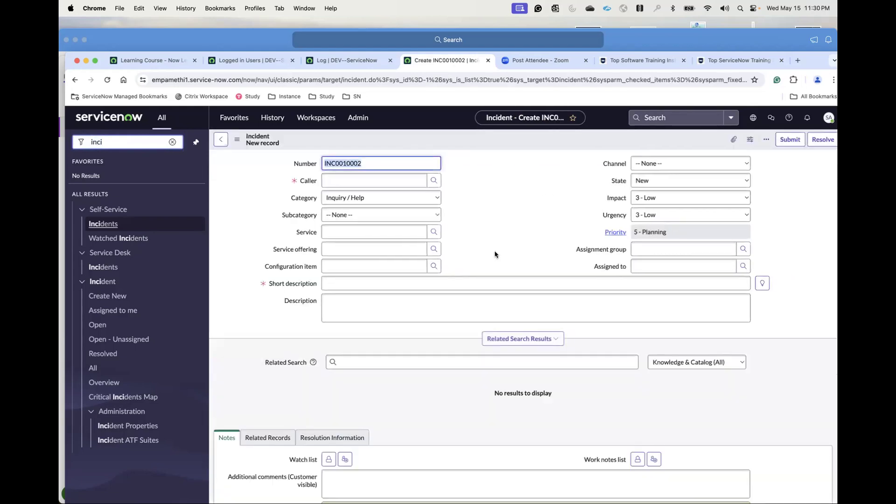
Step: Submit incident INC0010002 with short description 'test' and caller Guest picked from the user lookup
{"action": "left_click", "coordinate": [345, 282]}
{"action": "type", "text": "test"}
{"action": "left_click", "coordinate": [404, 181]}
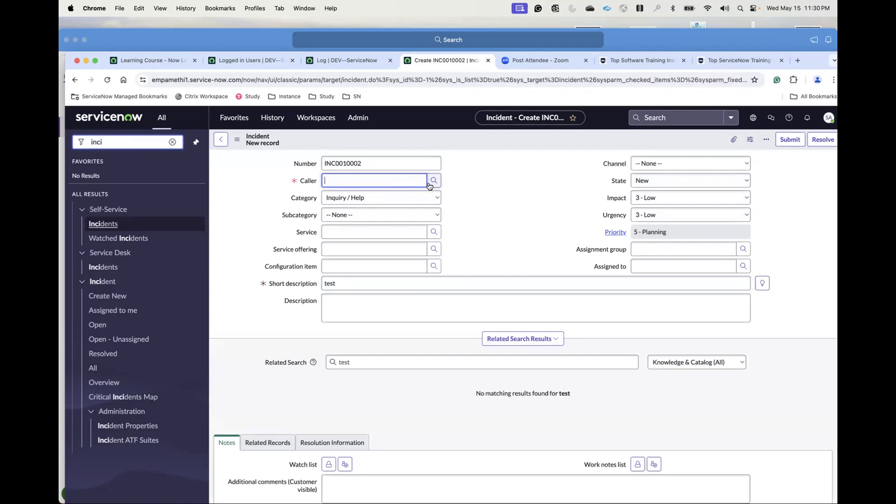
{"action": "type", "text": "fre"}
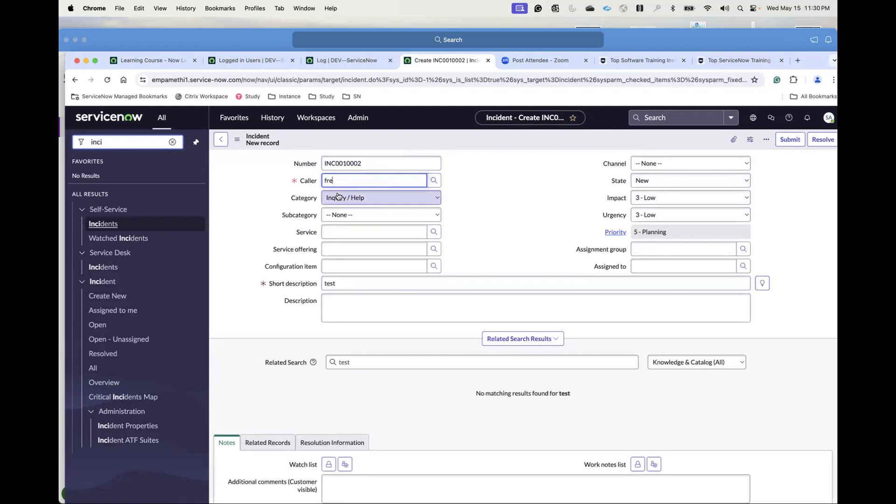
{"action": "type", "text": "d"}
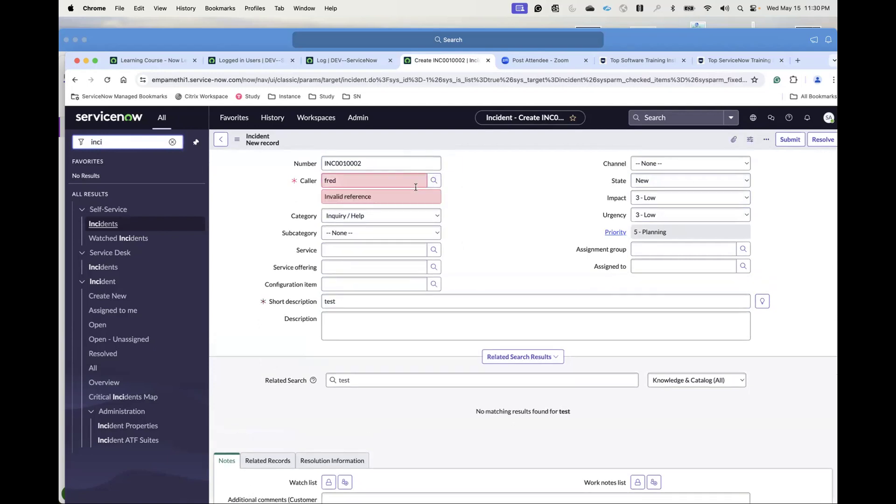
{"action": "left_click", "coordinate": [370, 178]}
{"action": "key", "text": "BackSpace"}
{"action": "key", "text": "BackSpace"}
{"action": "key", "text": "BackSpace"}
{"action": "key", "text": "BackSpace"}
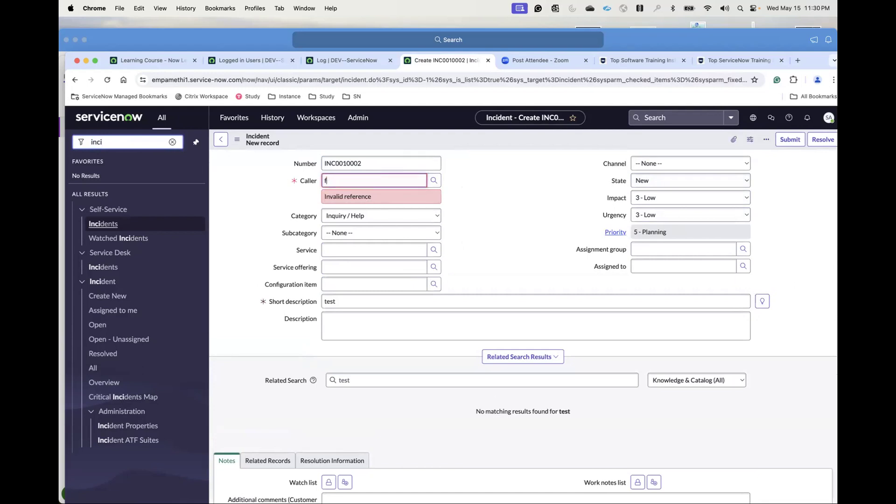
{"action": "left_click", "coordinate": [433, 180]}
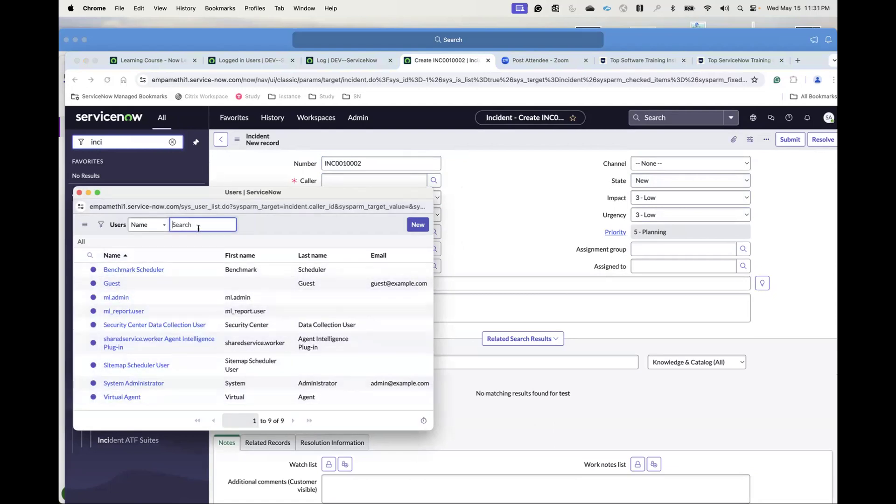
{"action": "left_click", "coordinate": [112, 283]}
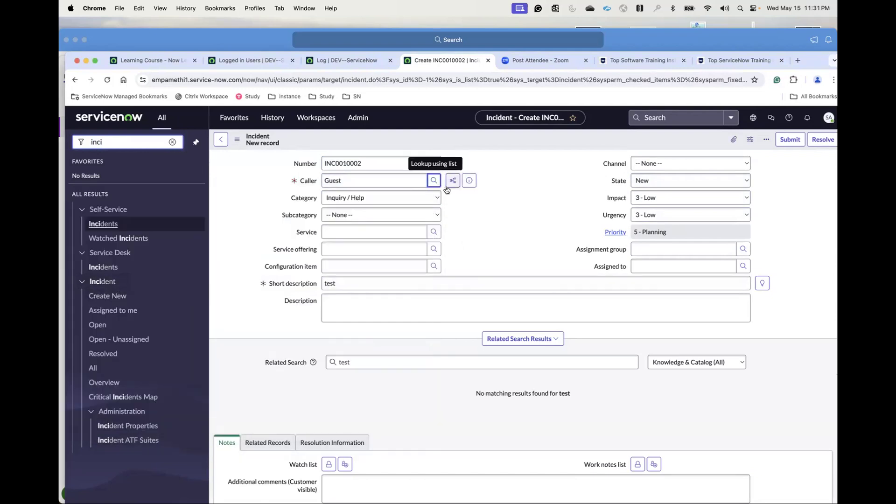
{"action": "left_click", "coordinate": [789, 139]}
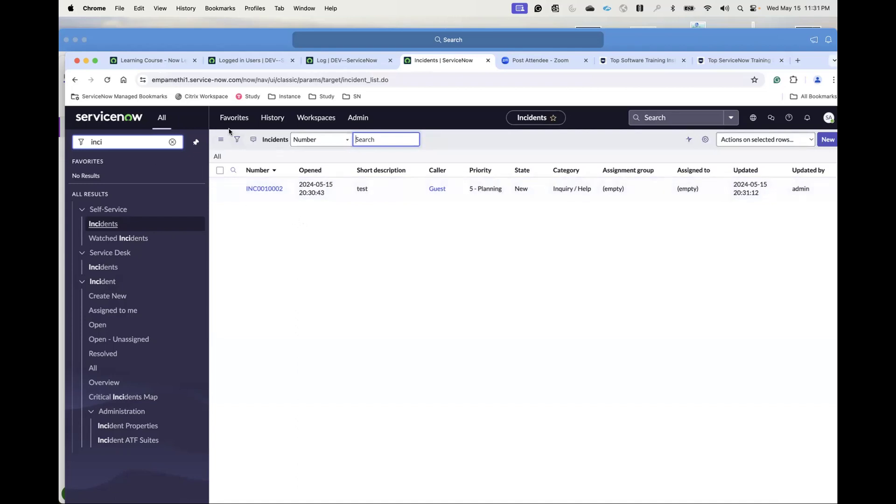
Step: Filter the navigator to 'problem' and open Problem > All, which shows no records
{"action": "left_click_drag", "start_coordinate": [114, 142], "coordinate": [70, 144]}
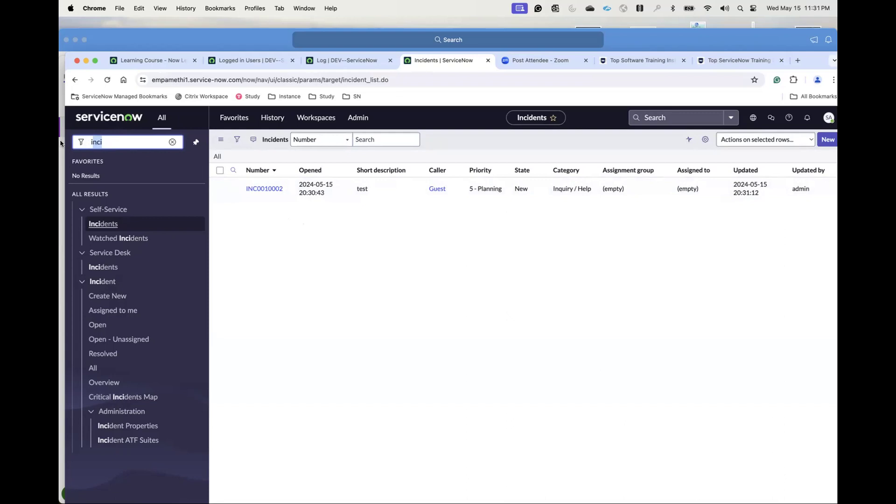
{"action": "type", "text": "ipro"}
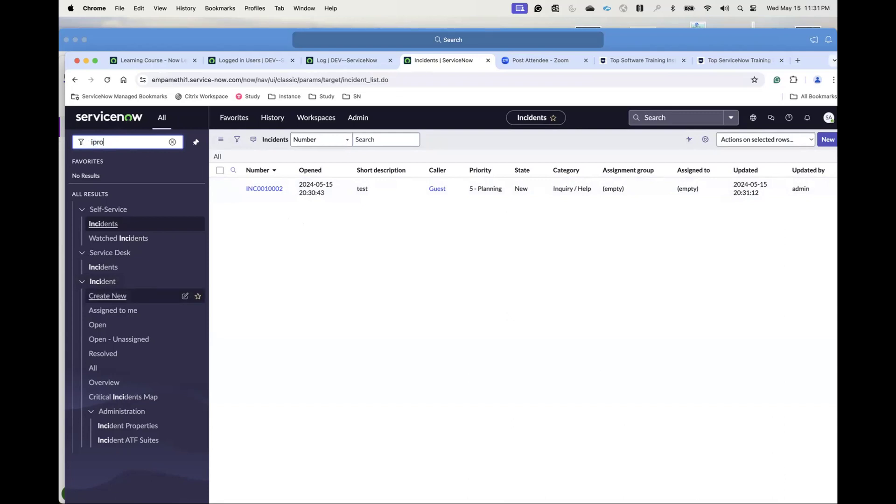
{"action": "type", "text": "blems"}
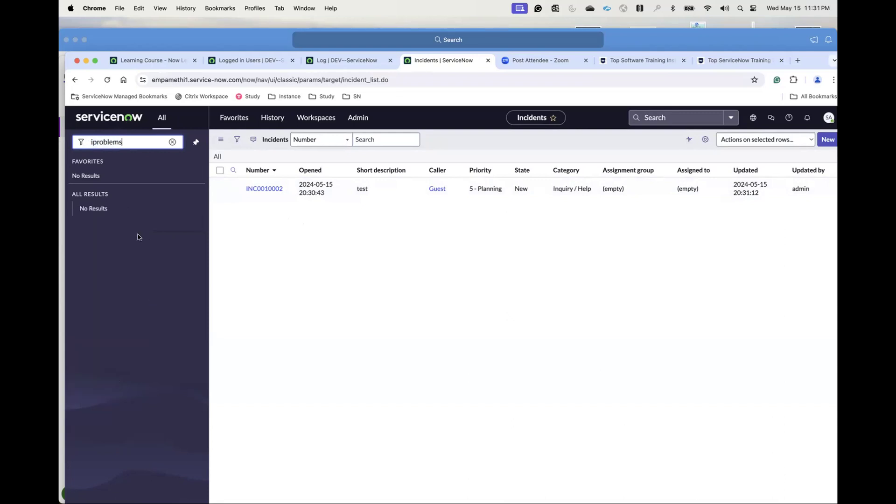
{"action": "left_click", "coordinate": [91, 142]}
{"action": "key", "text": "BackSpace"}
{"action": "left_click", "coordinate": [121, 142]}
{"action": "key", "text": "BackSpace"}
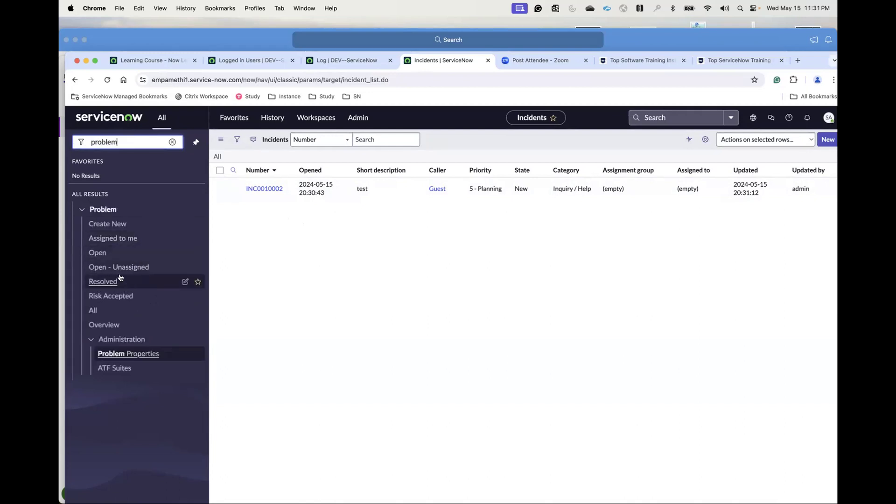
{"action": "left_click", "coordinate": [96, 310]}
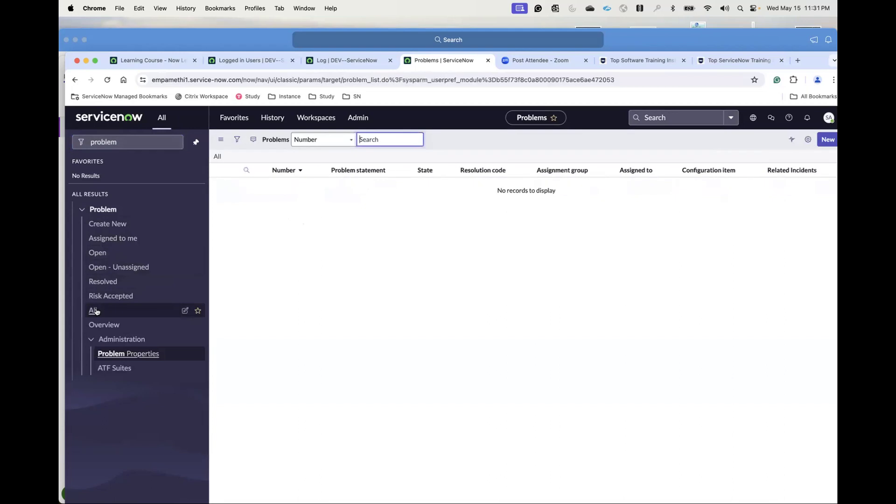